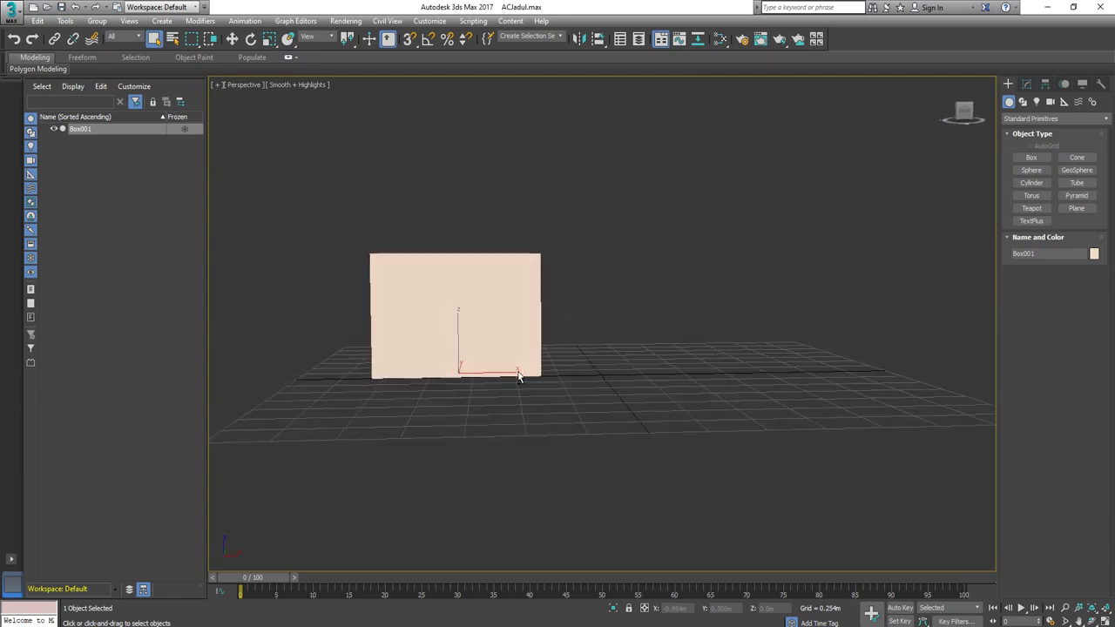
# Copy the box alongside the original along the X axis and convert the copy to an editable poly
pyautogui.press('w')
pyautogui.keyDown('shift'); pyautogui.moveTo(466, 416); pyautogui.dragTo(698, 391); pyautogui.keyUp('shift')
pyautogui.click(543, 372)
pyautogui.moveTo(553, 373)
pyautogui.keyDown('alt'); pyautogui.mouseDown(button='middle')
pyautogui.moveTo(649, 380)
pyautogui.moveTo(652, 391)
pyautogui.moveTo(627, 393)
pyautogui.moveTo(639, 411)
pyautogui.moveTo(599, 393)
pyautogui.mouseUp(button='middle'); pyautogui.keyUp('alt')
pyautogui.rightClick(598, 394)
pyautogui.moveTo(673, 521)
pyautogui.click(750, 527)
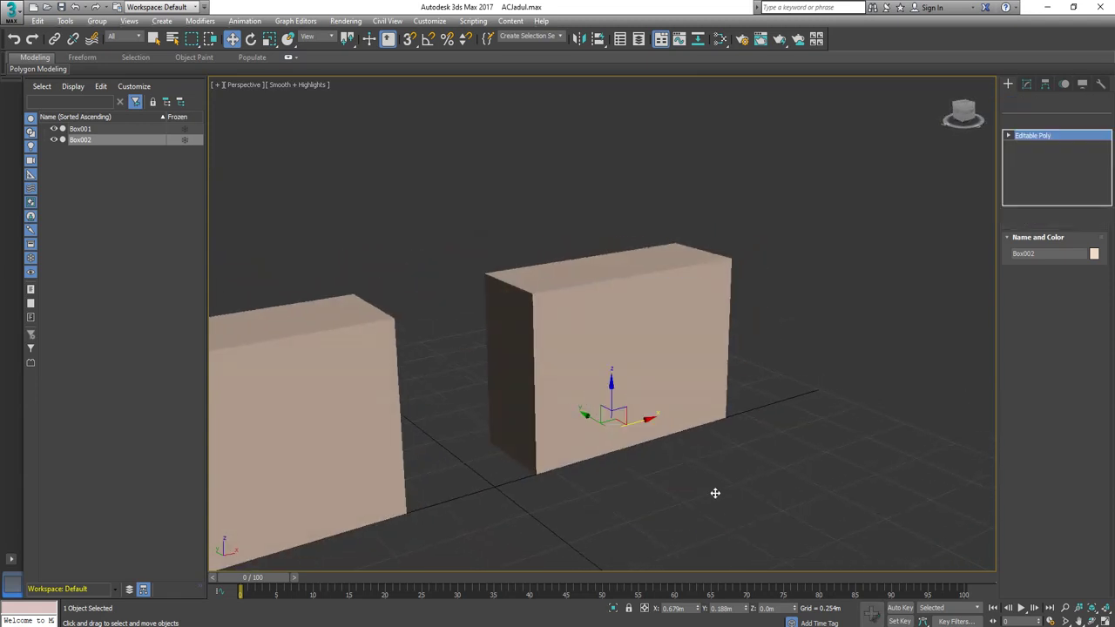
# Select all polygons of the copied box and scale them along X to about 122%
pyautogui.press('4')
pyautogui.hotkey('ctrl', 'a')
pyautogui.rightClick(664, 385)
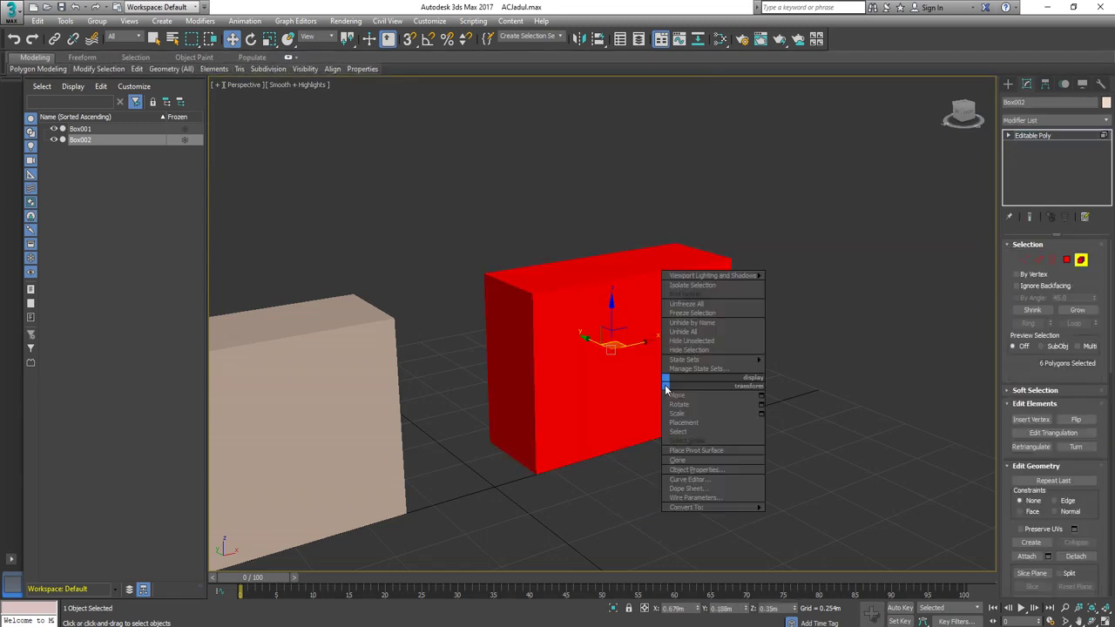
pyautogui.click(683, 410)
pyautogui.moveTo(566, 359); pyautogui.dragTo(559, 361)
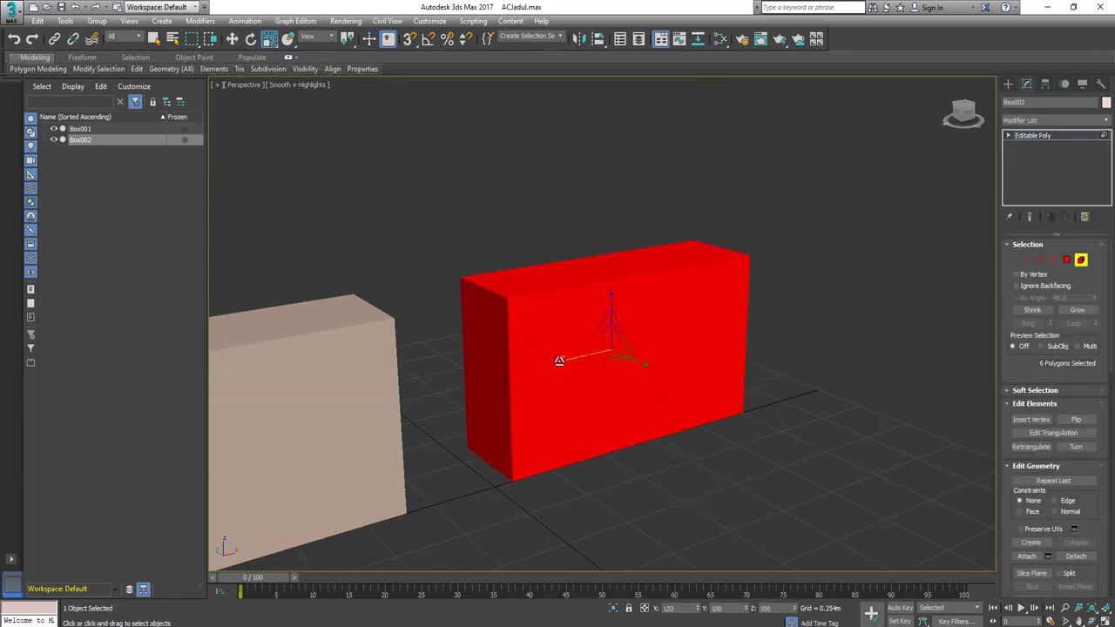
# Lower the top polygon of the copied box by about 0.34 m
pyautogui.keyDown('alt'); pyautogui.moveTo(559, 361); pyautogui.dragTo(587, 298, button='middle'); pyautogui.keyUp('alt')
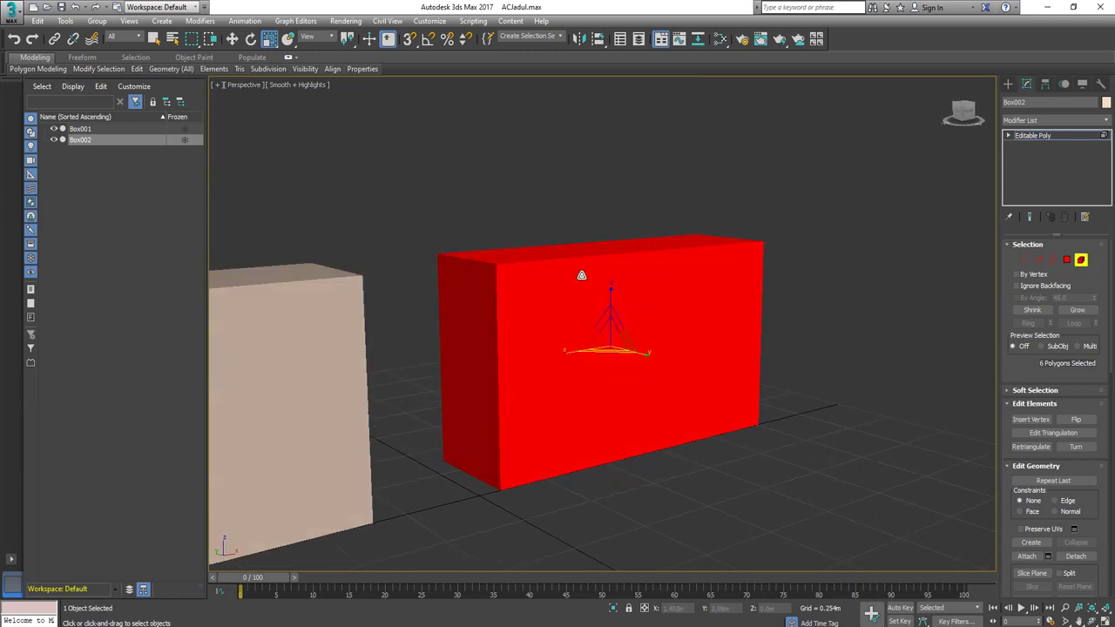
pyautogui.press('4')
pyautogui.click(580, 249)
pyautogui.rightClick(579, 245)
pyautogui.click(619, 267)
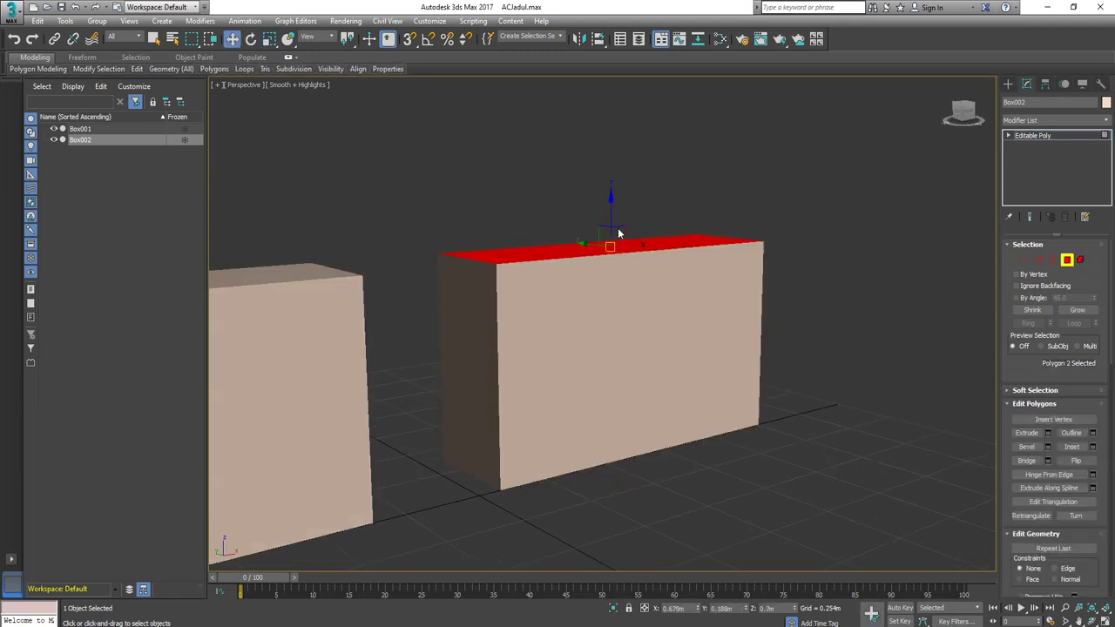
pyautogui.moveTo(610, 213); pyautogui.dragTo(625, 305)
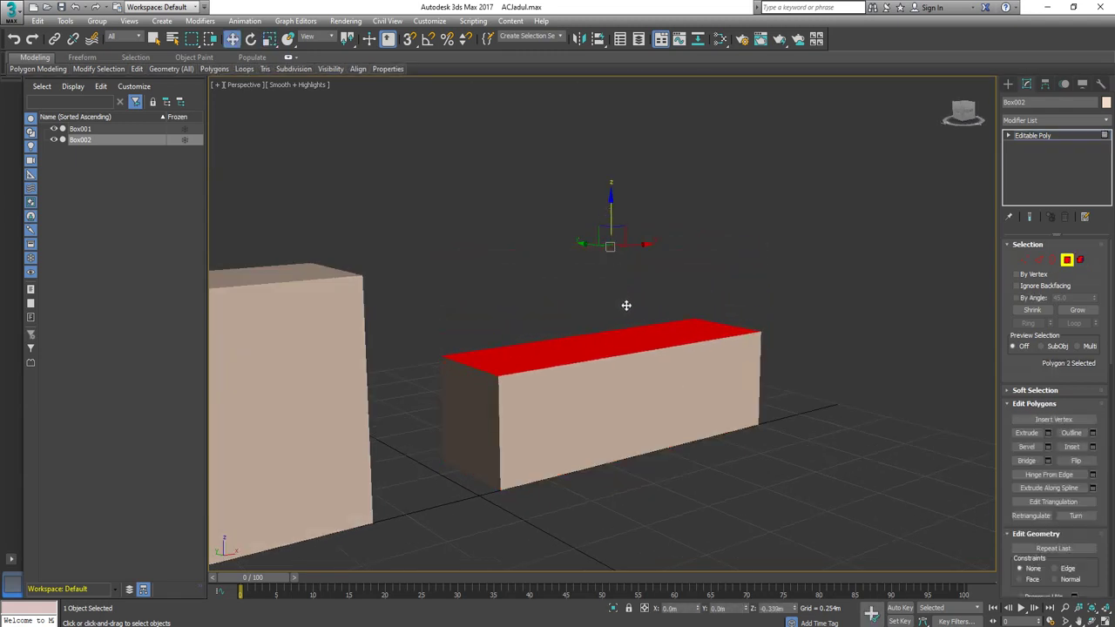
# Push the front polygon of the copied box inward by about 0.09 m to make it shallower
pyautogui.keyDown('alt'); pyautogui.moveTo(624, 361); pyautogui.dragTo(570, 326, button='middle'); pyautogui.keyUp('alt')
pyautogui.click(627, 397)
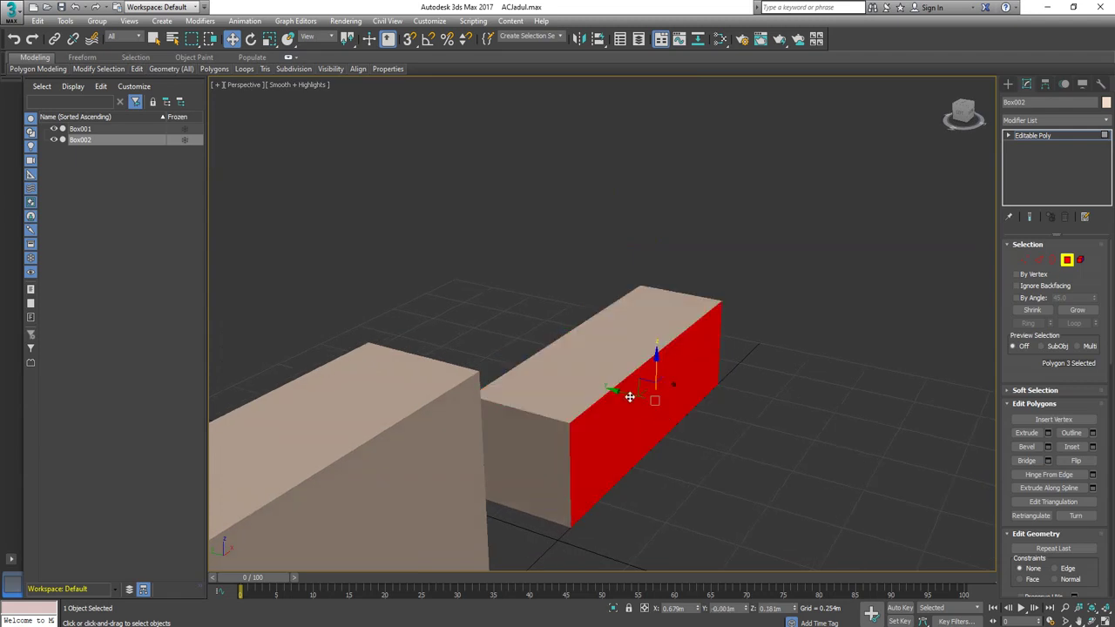
pyautogui.moveTo(617, 394); pyautogui.dragTo(602, 389)
# Insert a horizontal edge loop around the low box with SwiftLoop, about 0.1 m above its base
pyautogui.keyDown('alt'); pyautogui.moveTo(603, 389); pyautogui.dragTo(567, 418, button='middle'); pyautogui.keyUp('alt')
pyautogui.scroll(3, 708, 428)
pyautogui.keyDown('alt'); pyautogui.moveTo(707, 429); pyautogui.dragTo(303, 116, button='middle'); pyautogui.keyUp('alt')
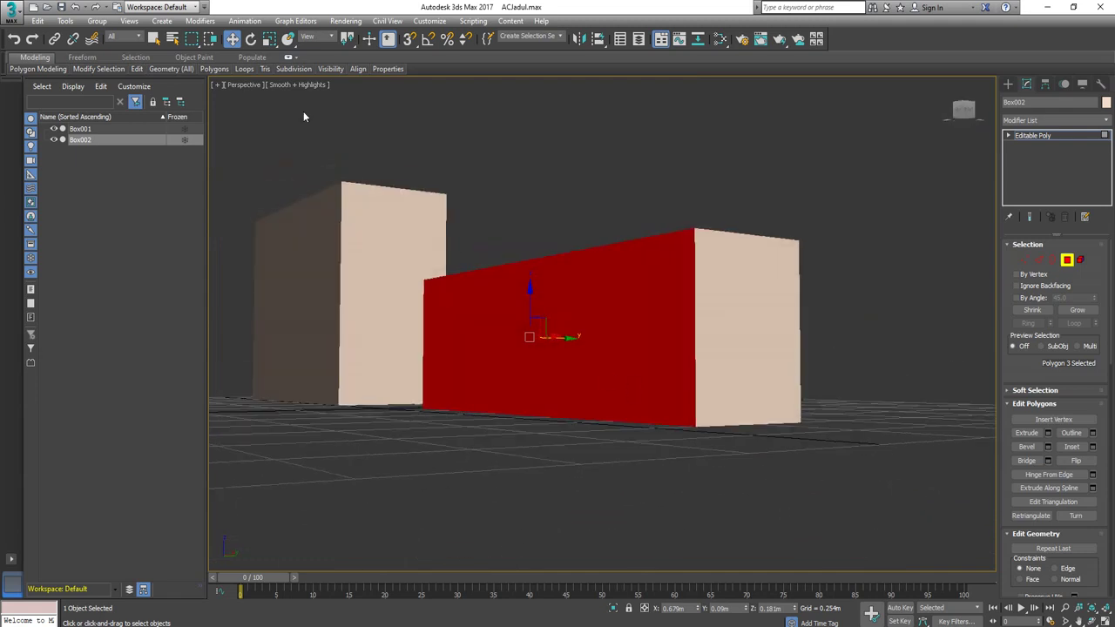
pyautogui.moveTo(137, 70)
pyautogui.click(232, 99)
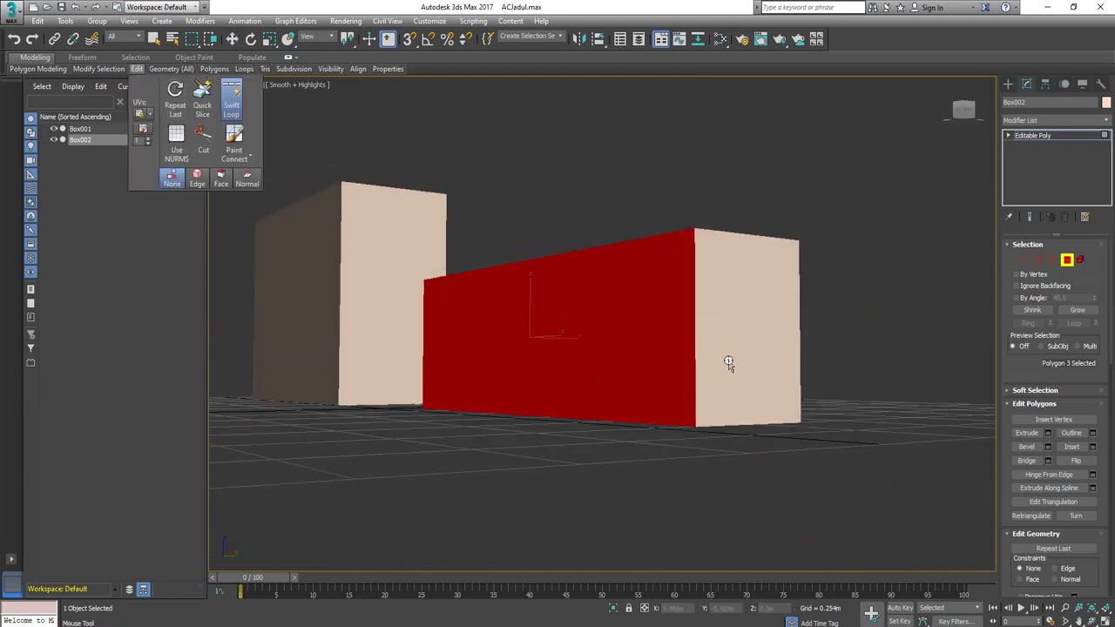
pyautogui.click(694, 372)
pyautogui.rightClick(695, 376)
# Turn on the Edged Faces display for the perspective viewport
pyautogui.click(301, 85)
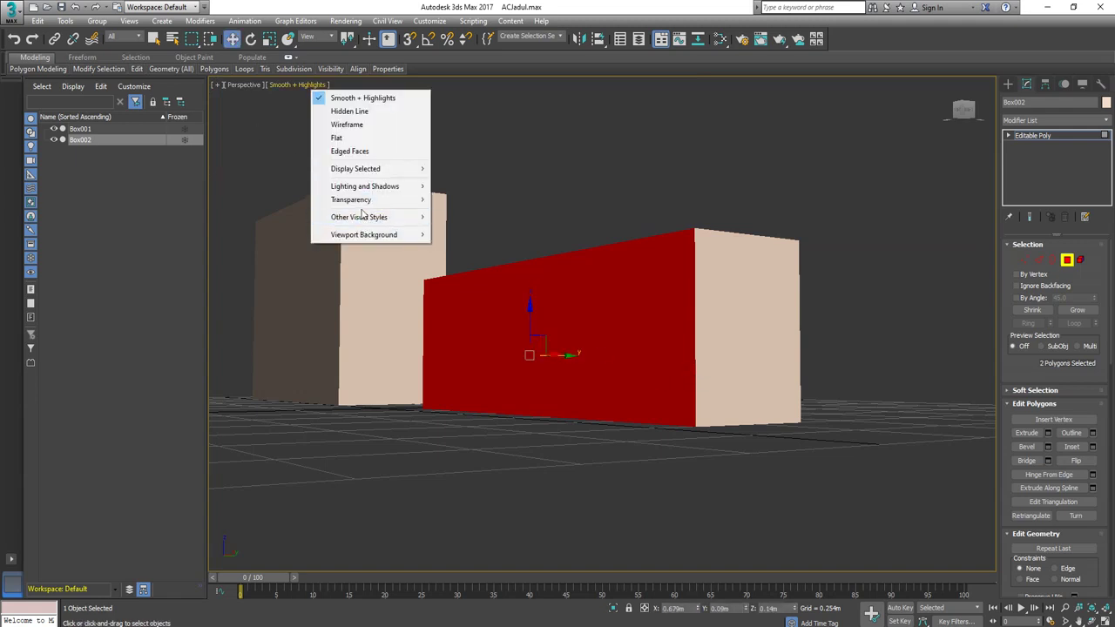
pyautogui.click(367, 152)
pyautogui.keyDown('alt'); pyautogui.moveTo(657, 410); pyautogui.dragTo(670, 430, button='middle'); pyautogui.keyUp('alt')
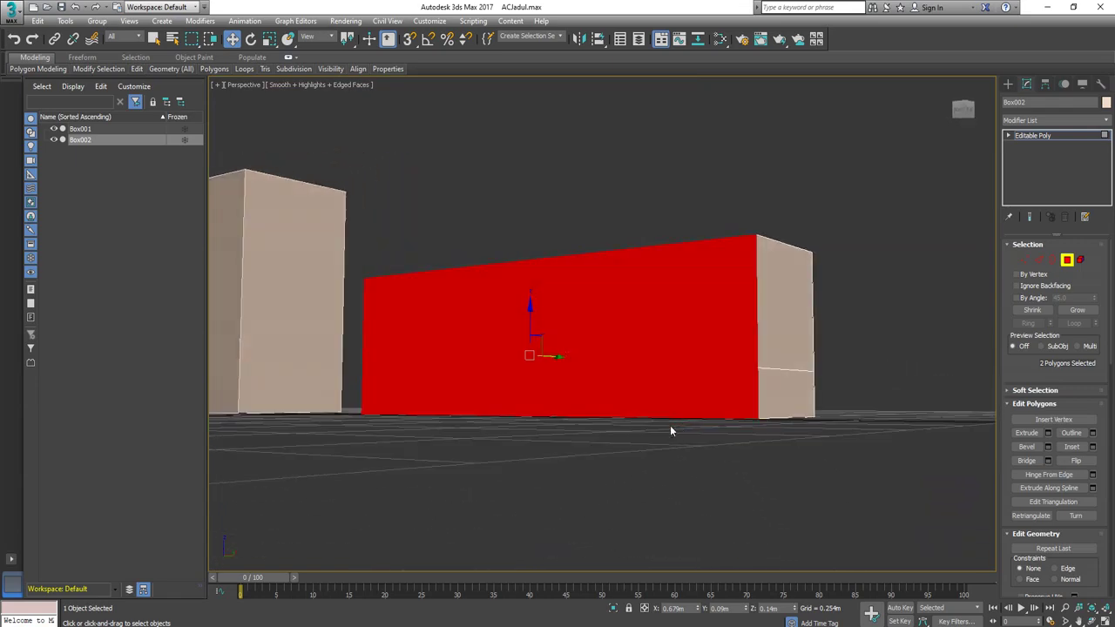
# Select the four bottom vertices of the low box and scale them along X to about 97%
pyautogui.press('1')
pyautogui.keyDown('alt'); pyautogui.moveTo(575, 441); pyautogui.dragTo(461, 471, button='middle'); pyautogui.keyUp('alt')
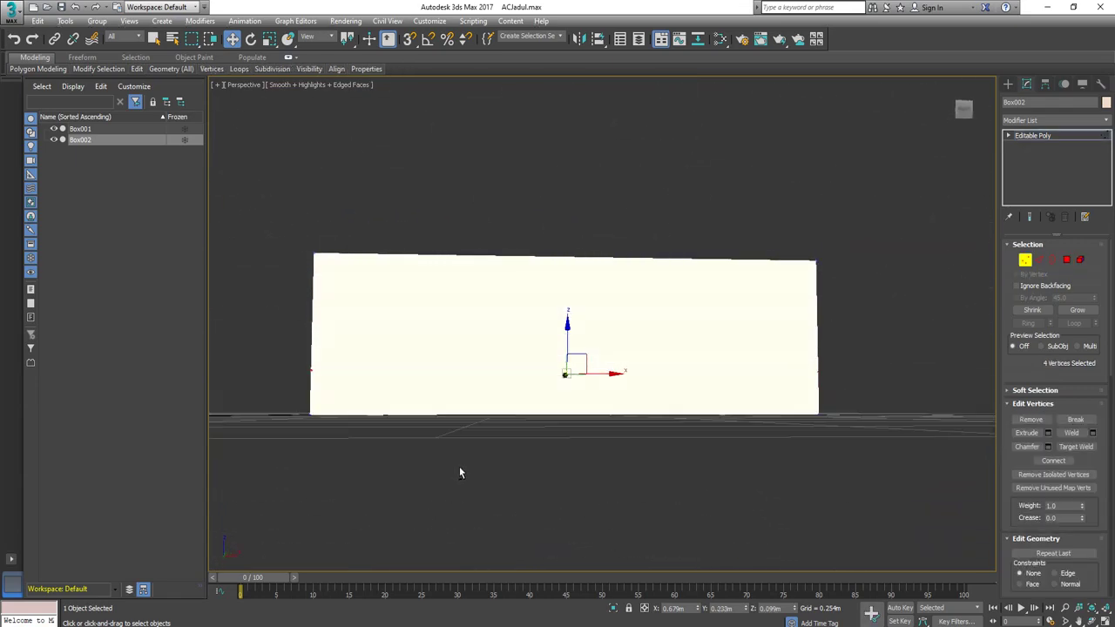
pyautogui.moveTo(284, 463); pyautogui.dragTo(950, 401)
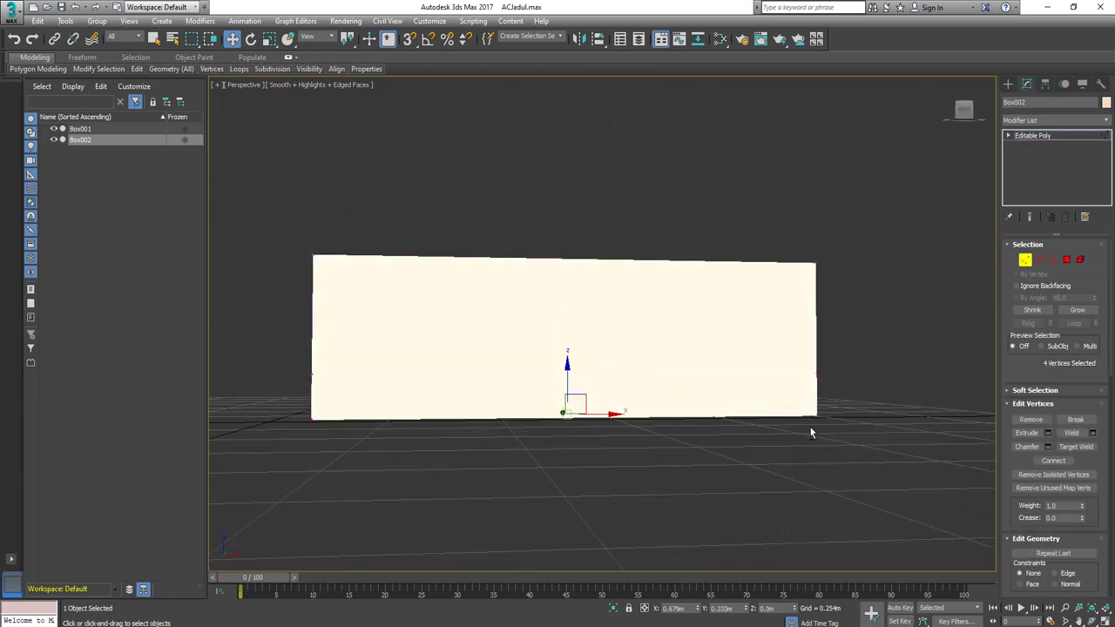
pyautogui.keyDown('alt'); pyautogui.moveTo(809, 430); pyautogui.dragTo(774, 445, button='middle'); pyautogui.keyUp('alt')
pyautogui.rightClick(770, 431)
pyautogui.click(812, 456)
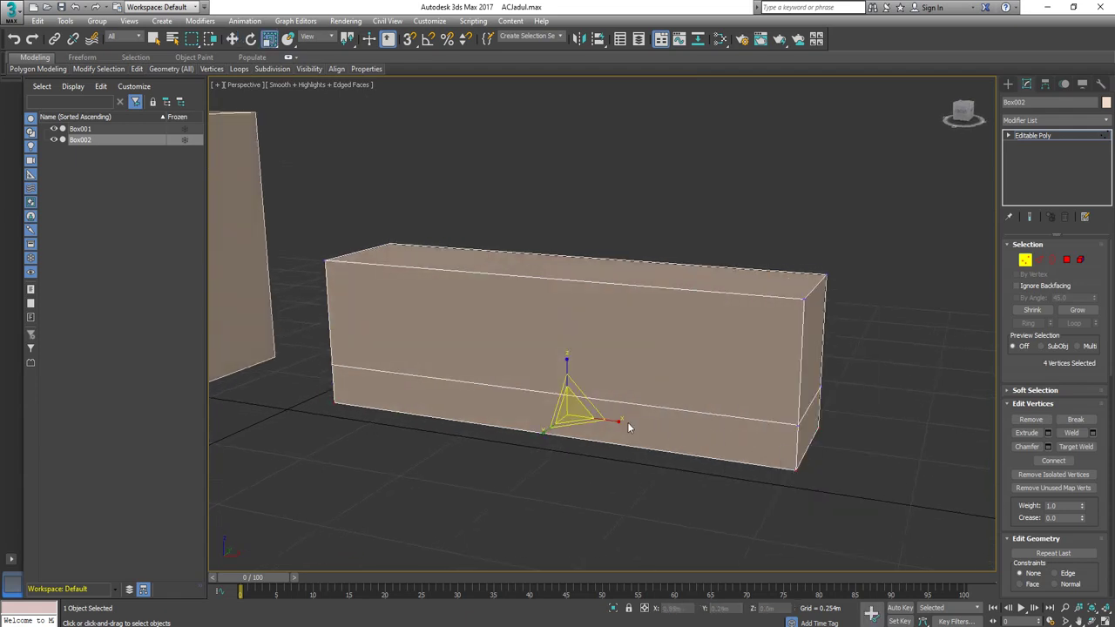
pyautogui.moveTo(619, 422); pyautogui.dragTo(620, 421)
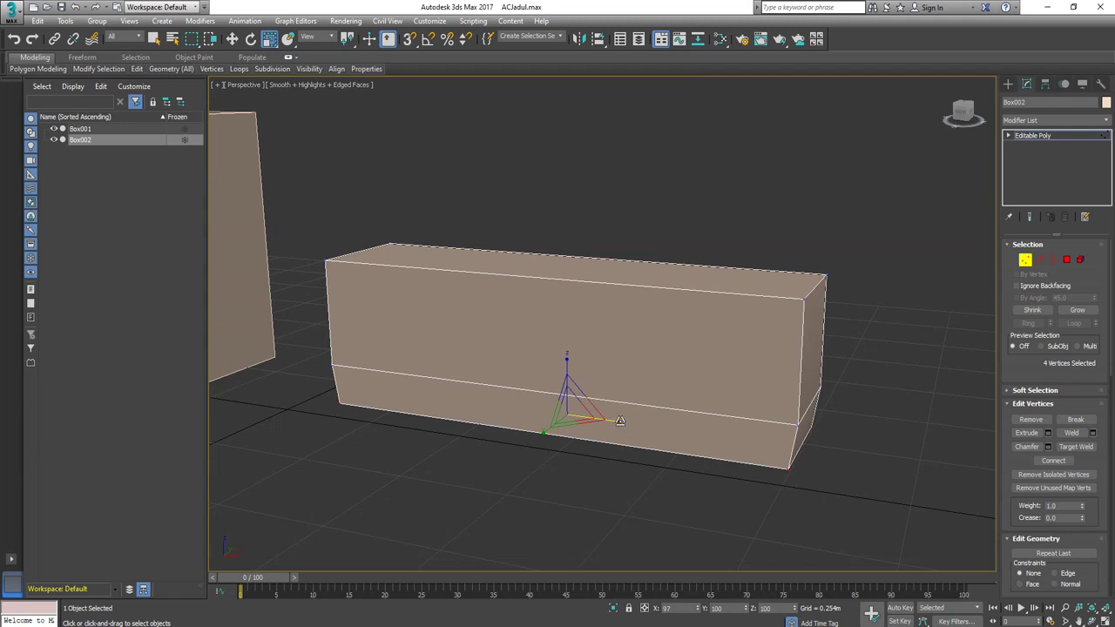
# Move the bottom front edge of the low box inward along Y by about 0.04 m to slope the lower front
pyautogui.keyDown('alt'); pyautogui.moveTo(624, 463); pyautogui.dragTo(610, 477, button='middle'); pyautogui.keyUp('alt')
pyautogui.press('2')
pyautogui.click(625, 452)
pyautogui.rightClick(622, 448)
pyautogui.click(640, 462)
pyautogui.keyDown('alt'); pyautogui.moveTo(564, 450); pyautogui.dragTo(575, 453, button='middle'); pyautogui.keyUp('alt')
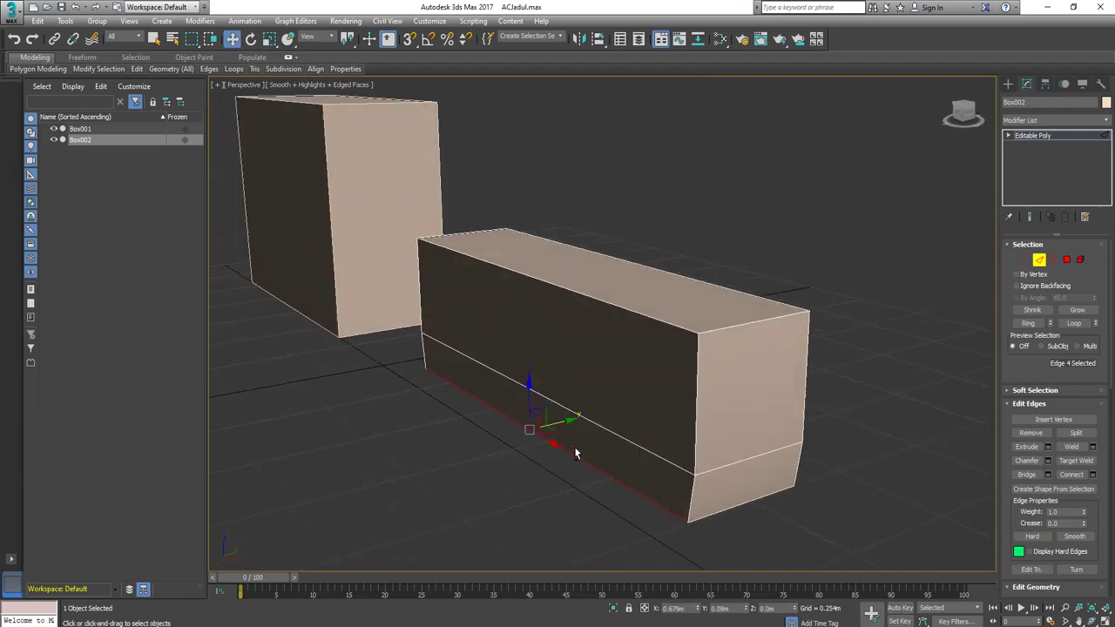
pyautogui.moveTo(567, 422); pyautogui.dragTo(584, 422)
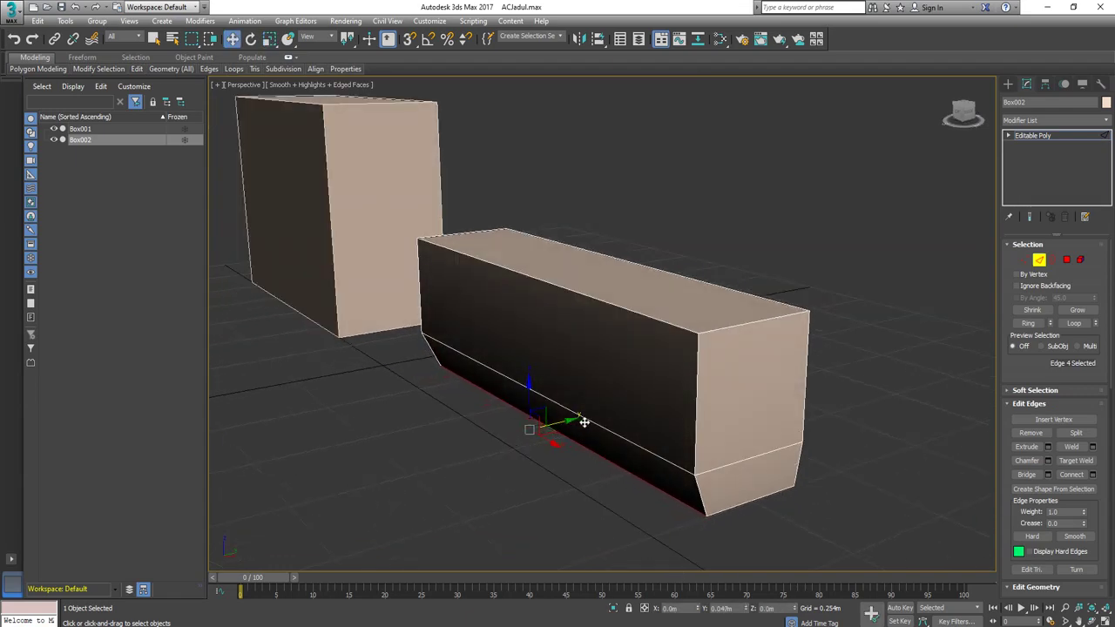
# Select the horizontal edge loop around the low box and raise it slightly
pyautogui.keyDown('alt'); pyautogui.moveTo(585, 422); pyautogui.dragTo(703, 398, button='middle'); pyautogui.keyUp('alt')
pyautogui.doubleClick(704, 382)
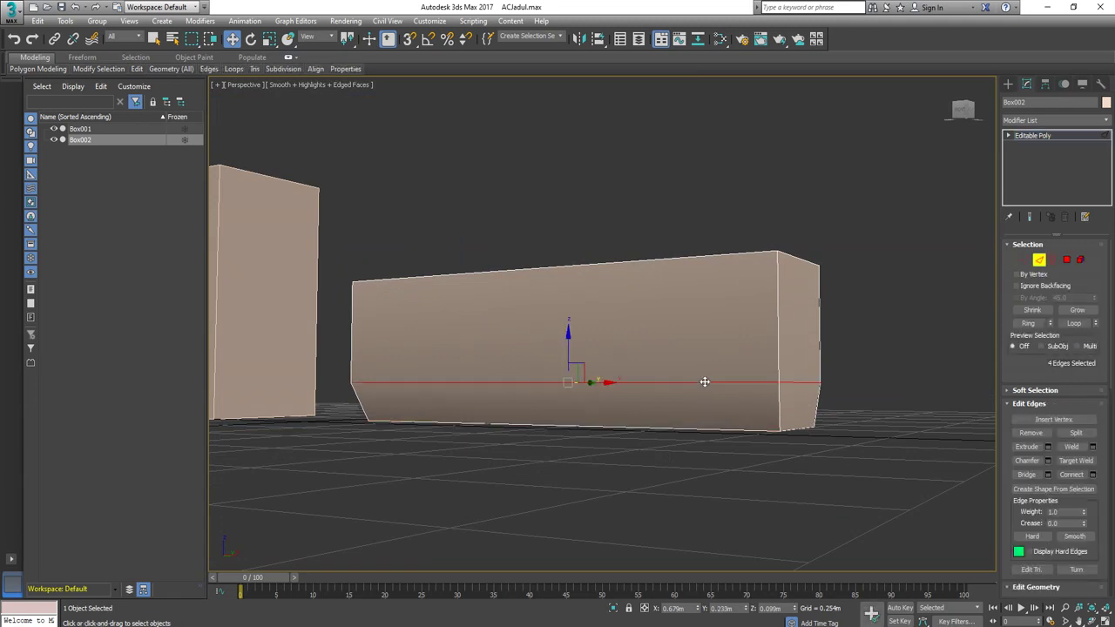
pyautogui.moveTo(566, 343); pyautogui.dragTo(566, 339)
pyautogui.keyDown('alt'); pyautogui.moveTo(600, 399); pyautogui.dragTo(965, 338, button='middle'); pyautogui.keyUp('alt')
# Leave edge editing, rename the low box Indoor and rename the original box Outdoor
pyautogui.click(1039, 259)
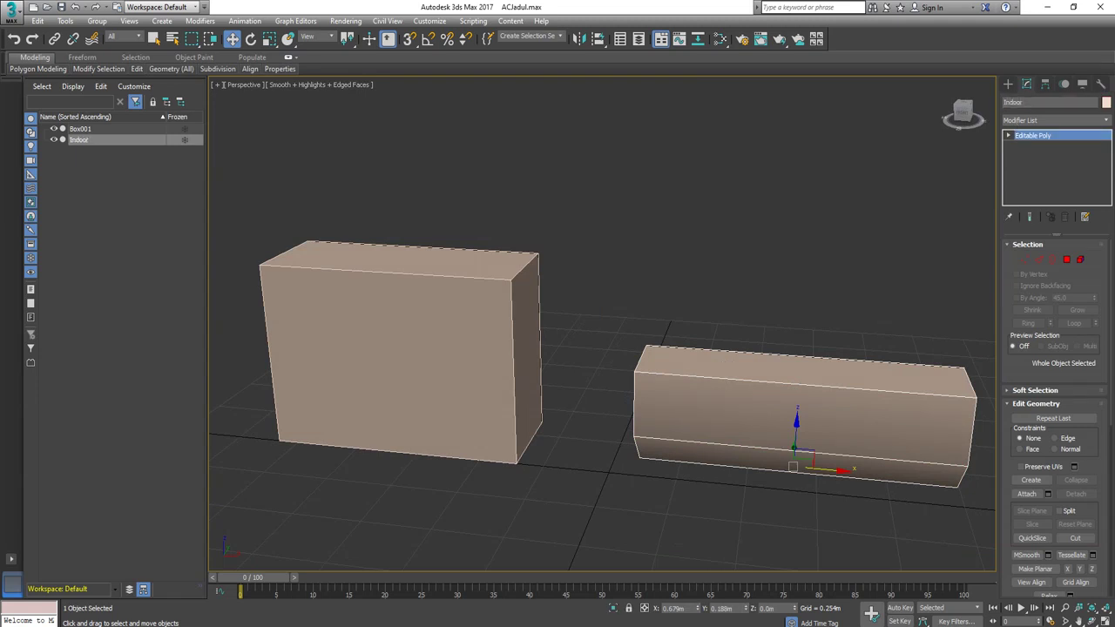
pyautogui.click(520, 340)
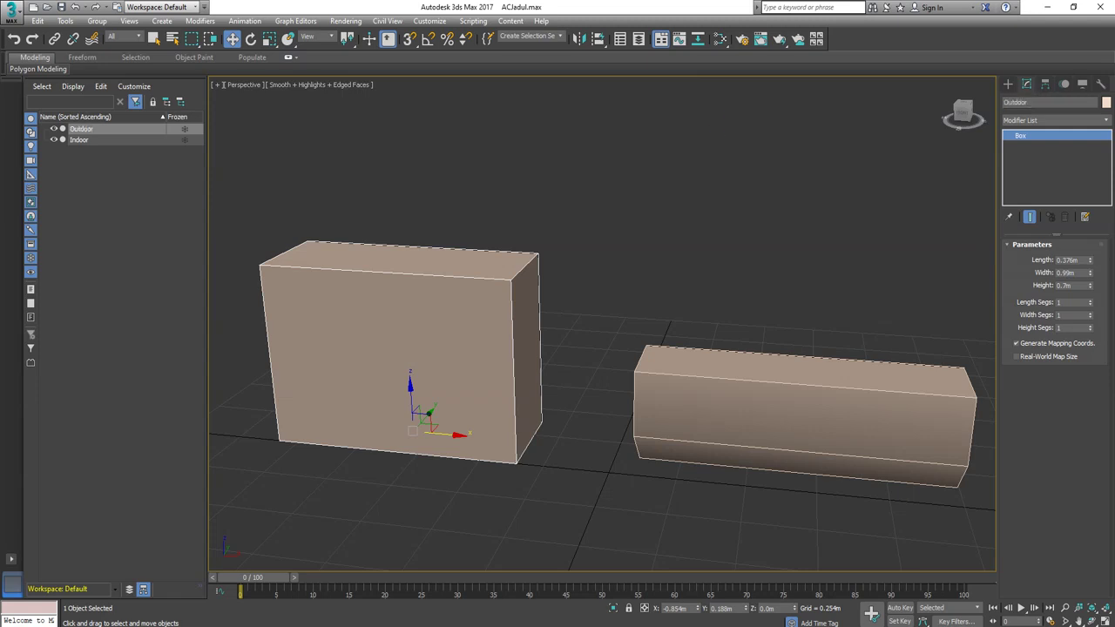
# Switch to File Explorer, show the Old AC folder as thumbnails and apply Texture.jpg to both boxes
pyautogui.hotkey('alt', 'Tab')
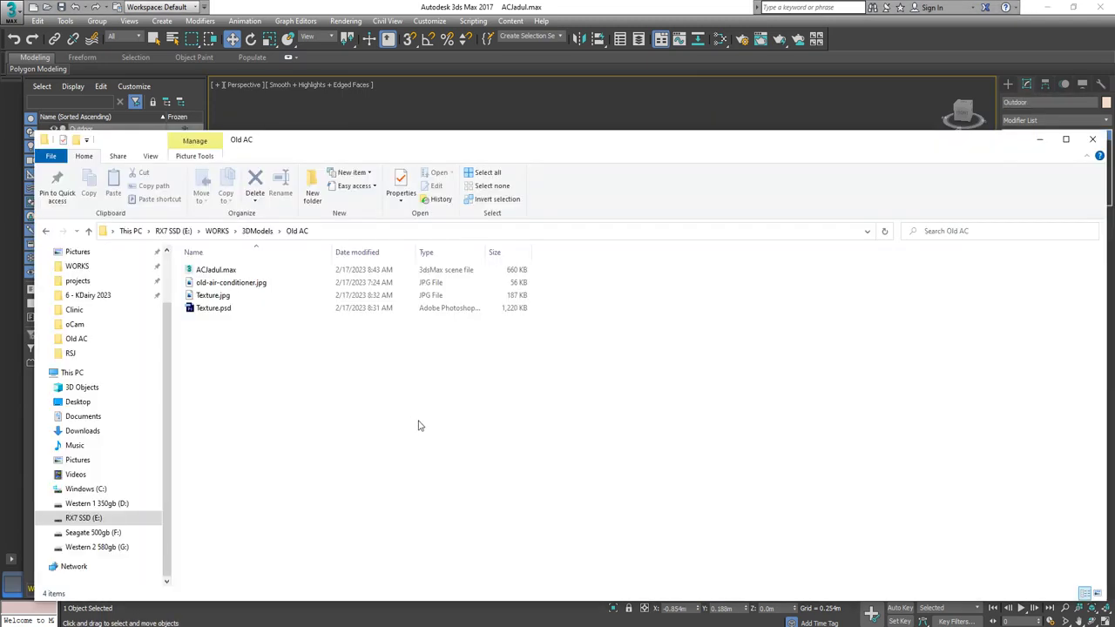
pyautogui.click(1096, 593)
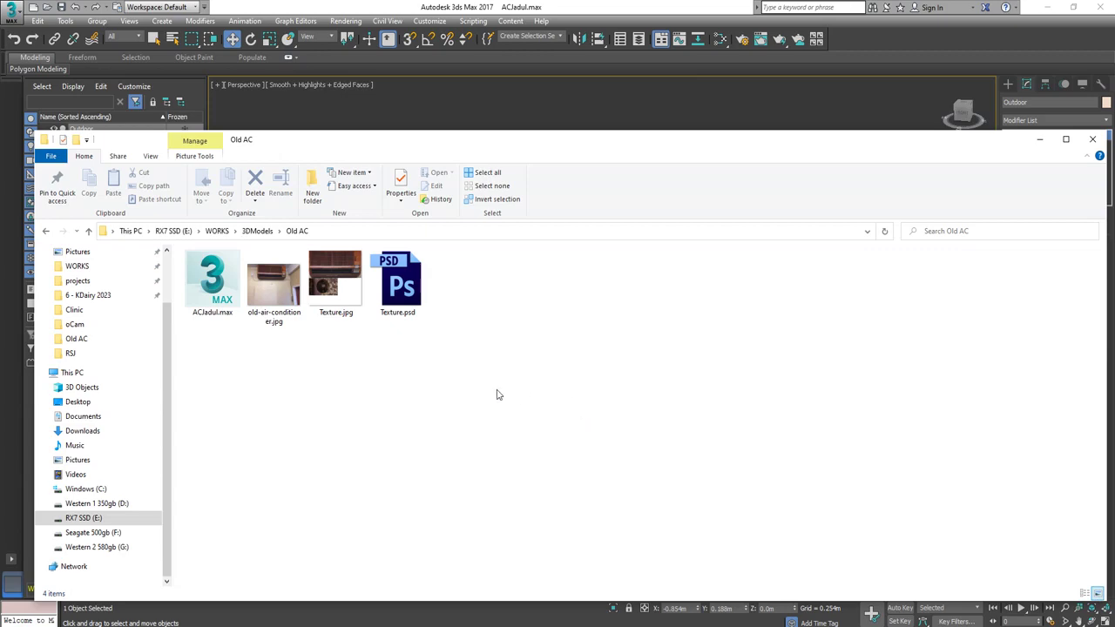
pyautogui.hotkey('alt', 'Tab')
pyautogui.moveTo(421, 448); pyautogui.dragTo(408, 374)
pyautogui.hotkey('alt', 'Tab')
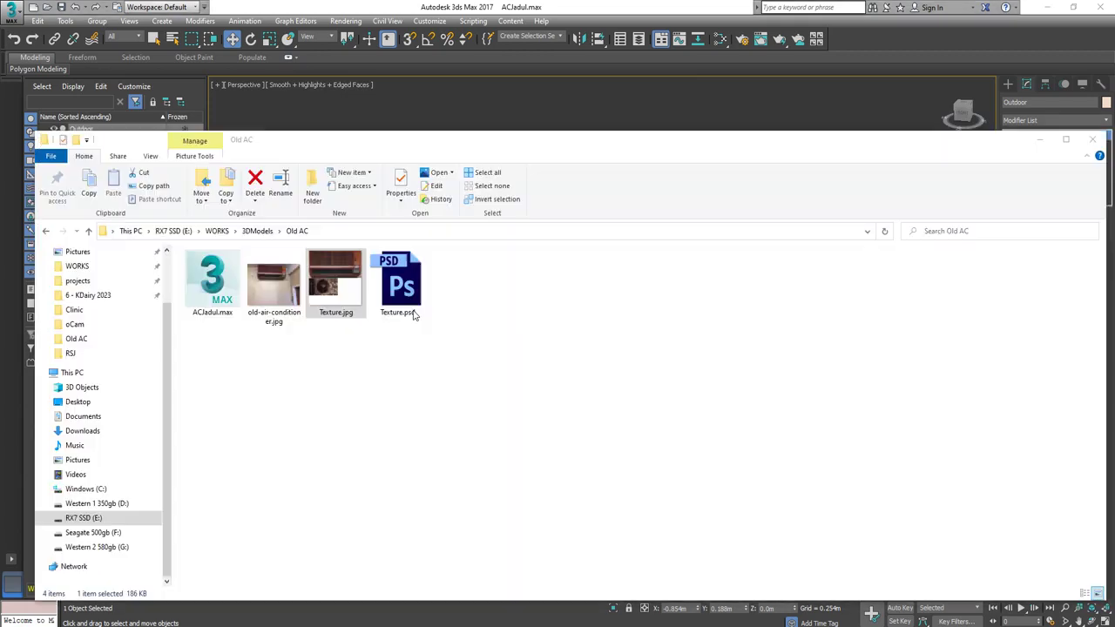
pyautogui.hotkey('alt', 'Tab')
pyautogui.moveTo(337, 291); pyautogui.dragTo(750, 448)
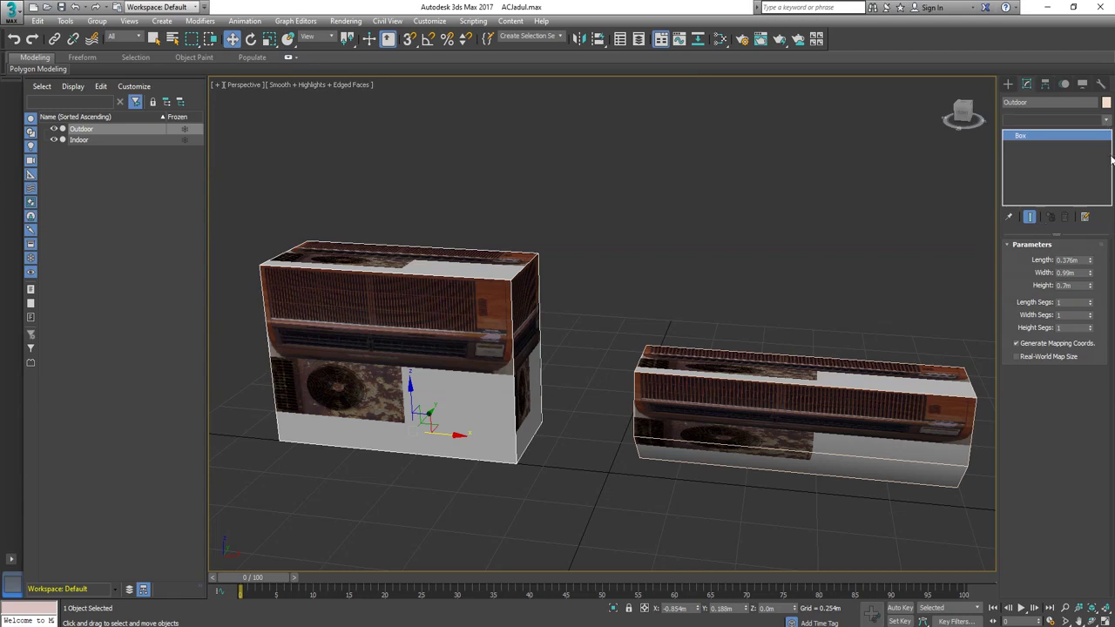
# Add an Unwrap UVW modifier to the Outdoor box and show Texture.jpg as the UV editor background
pyautogui.click(1104, 120)
pyautogui.scroll(-15, 1071, 305)
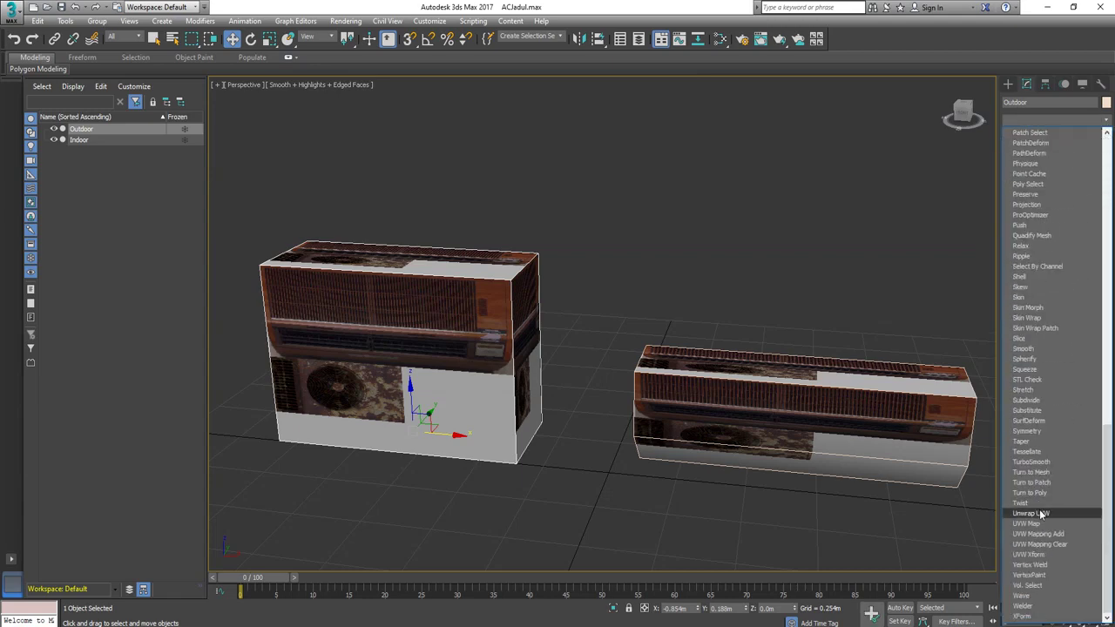
pyautogui.click(1042, 514)
pyautogui.click(1052, 498)
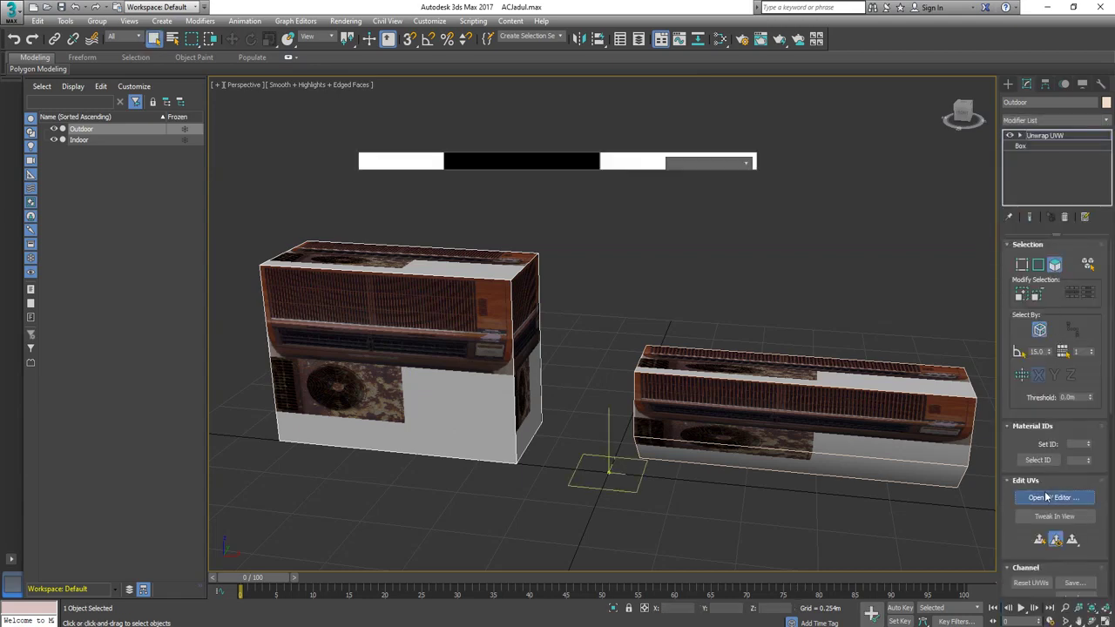
pyautogui.click(349, 90)
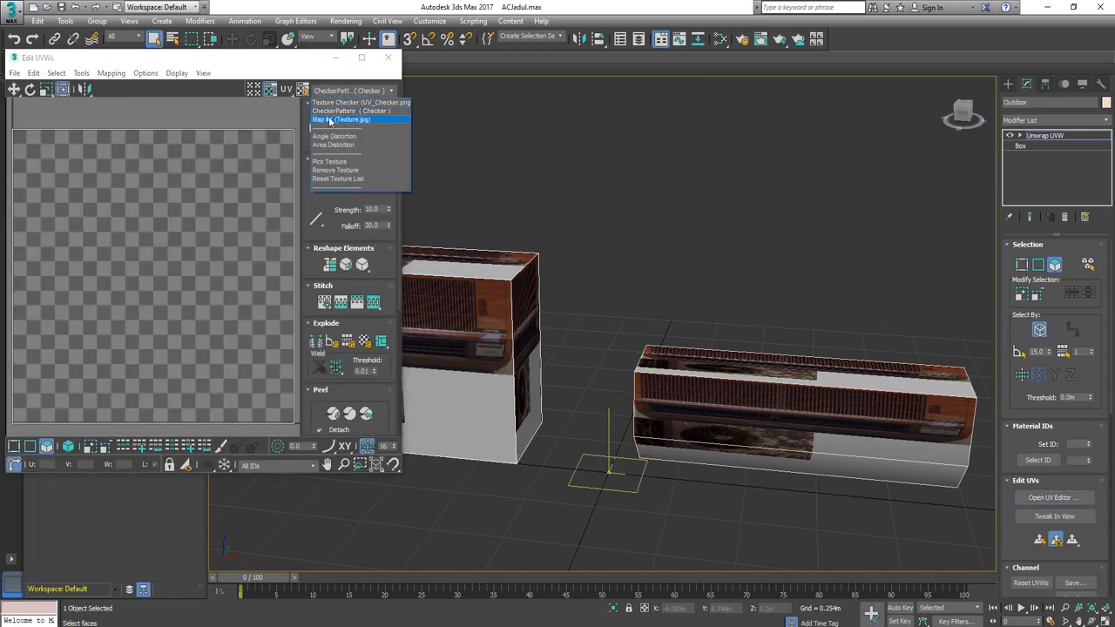
pyautogui.click(329, 121)
# Flatten-map all Outdoor faces and shrink the UVs onto a small dark patch at the fan image's lower left
pyautogui.hotkey('ctrl', 'a')
pyautogui.click(111, 72)
pyautogui.click(128, 88)
pyautogui.click(160, 83)
pyautogui.moveTo(227, 137); pyautogui.dragTo(65, 360)
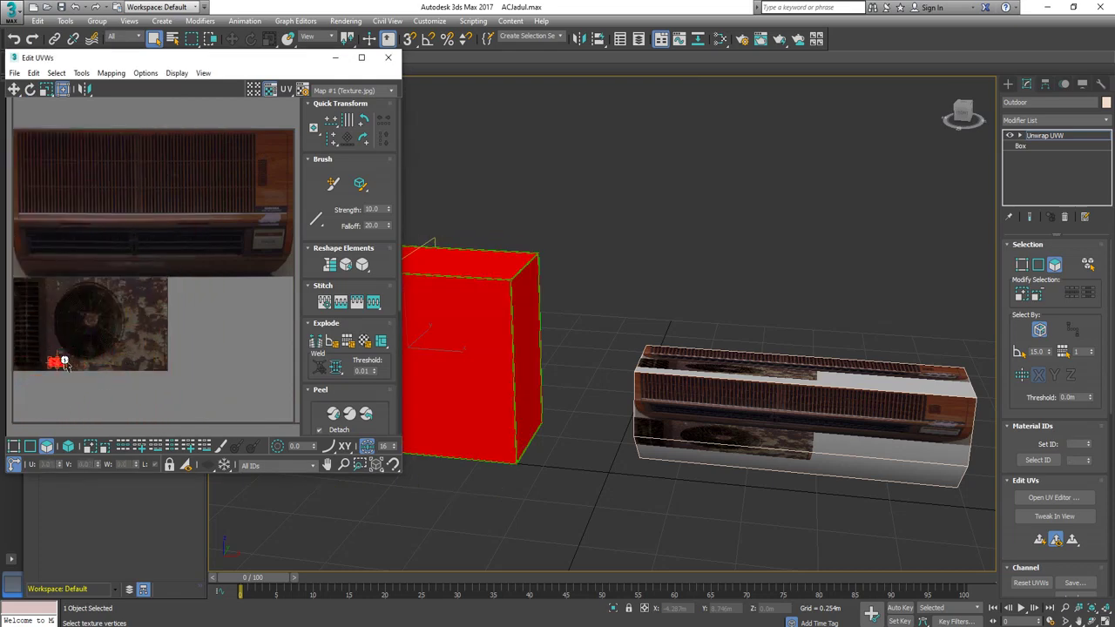
# Convert the unwrapped Outdoor box to an editable poly
pyautogui.rightClick(677, 266)
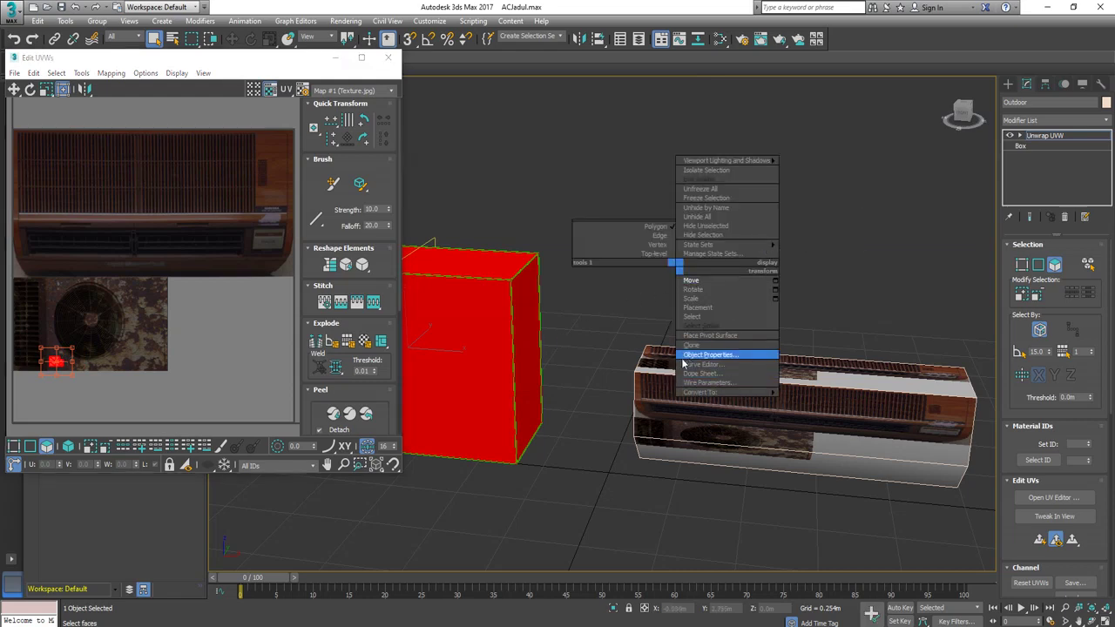
pyautogui.moveTo(727, 397)
pyautogui.click(819, 400)
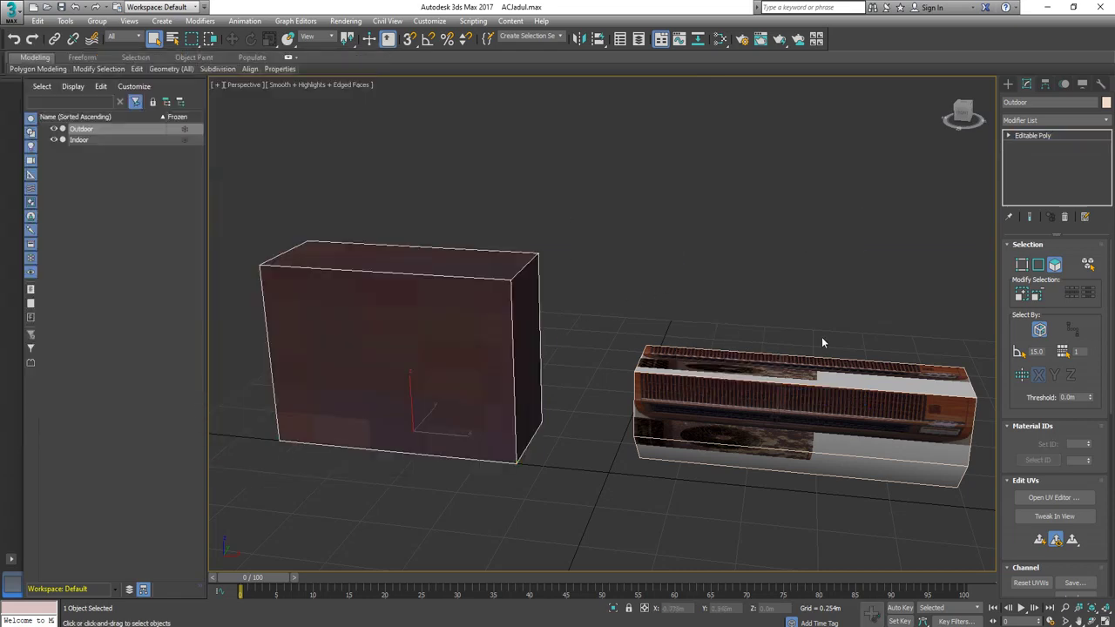
# Add an Unwrap UVW modifier to the Indoor box and show Texture.jpg as the UV editor background
pyautogui.click(1054, 119)
pyautogui.scroll(-15, 1071, 392)
pyautogui.click(1075, 513)
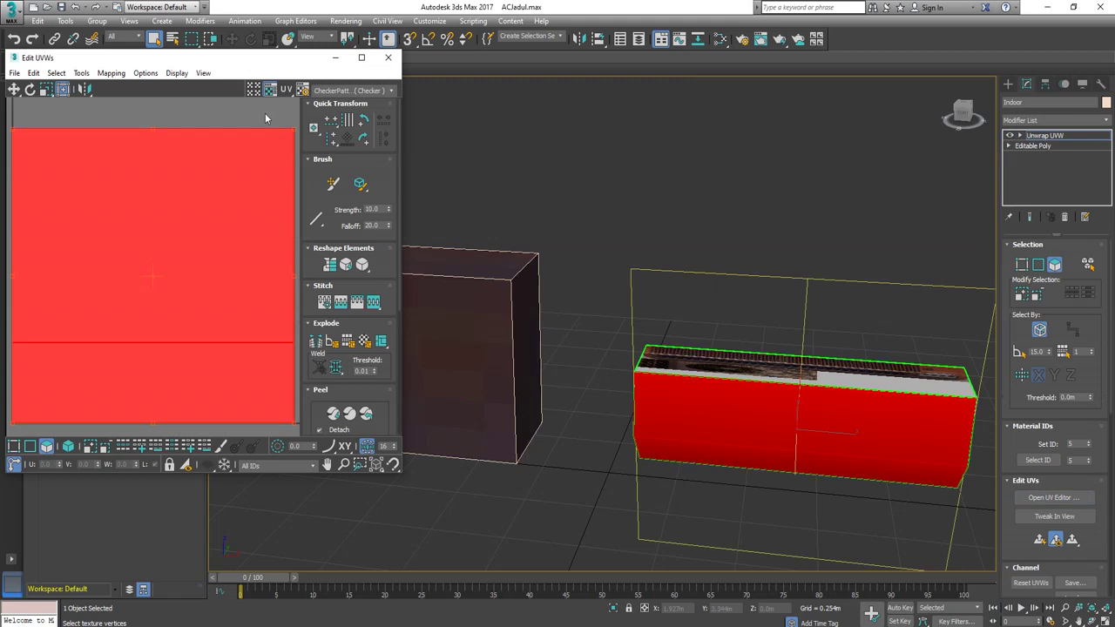
pyautogui.click(344, 91)
pyautogui.click(341, 120)
# Flatten-map all Indoor faces and shrink the UVs onto the small dark patch at the fan image's lower left
pyautogui.click(110, 73)
pyautogui.click(140, 90)
pyautogui.click(163, 91)
pyautogui.moveTo(301, 198); pyautogui.dragTo(30, 388)
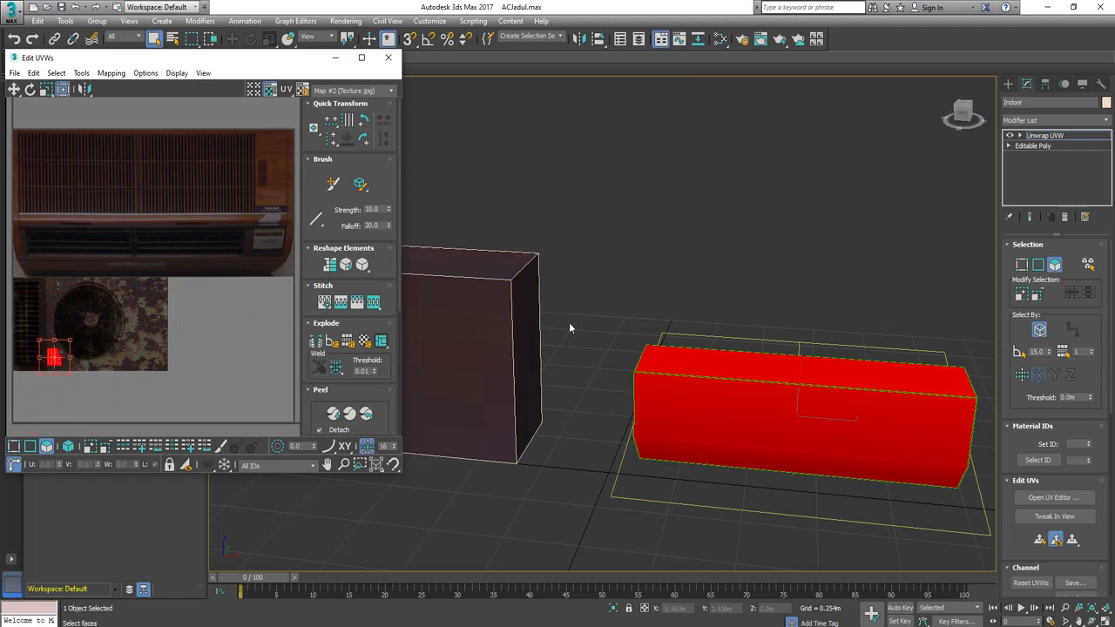
# Convert the unwrapped Indoor box to an editable poly
pyautogui.rightClick(732, 258)
pyautogui.moveTo(824, 387)
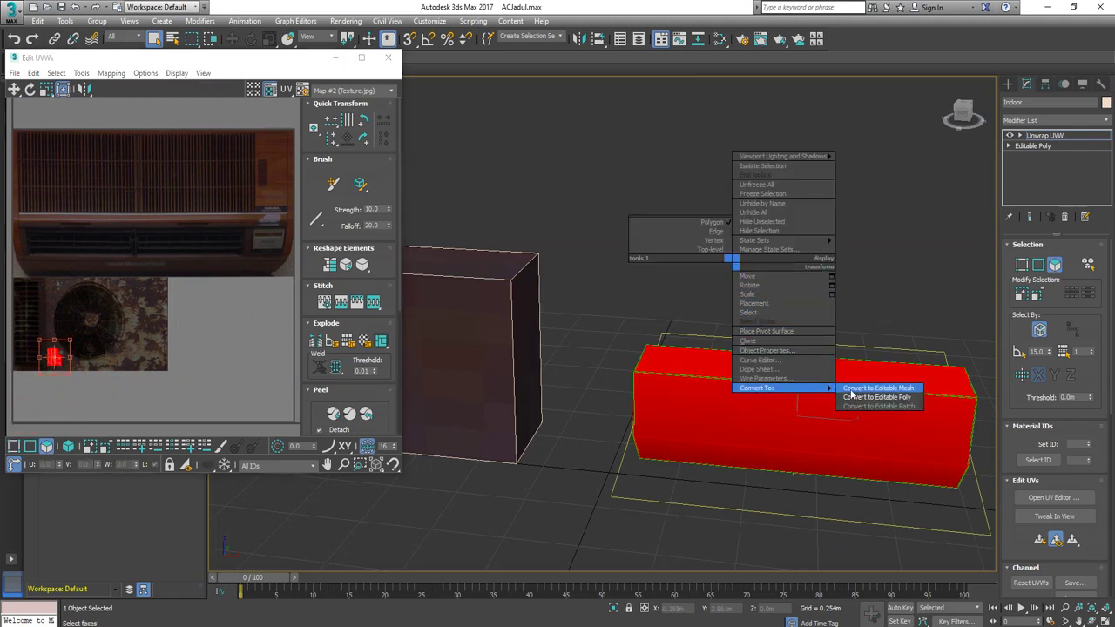
pyautogui.click(857, 394)
# Add an Unwrap UVW modifier to the two front polygons of the Indoor box and show Texture.jpg as the UV editor background
pyautogui.keyDown('alt'); pyautogui.moveTo(808, 313); pyautogui.dragTo(751, 375, button='middle'); pyautogui.keyUp('alt')
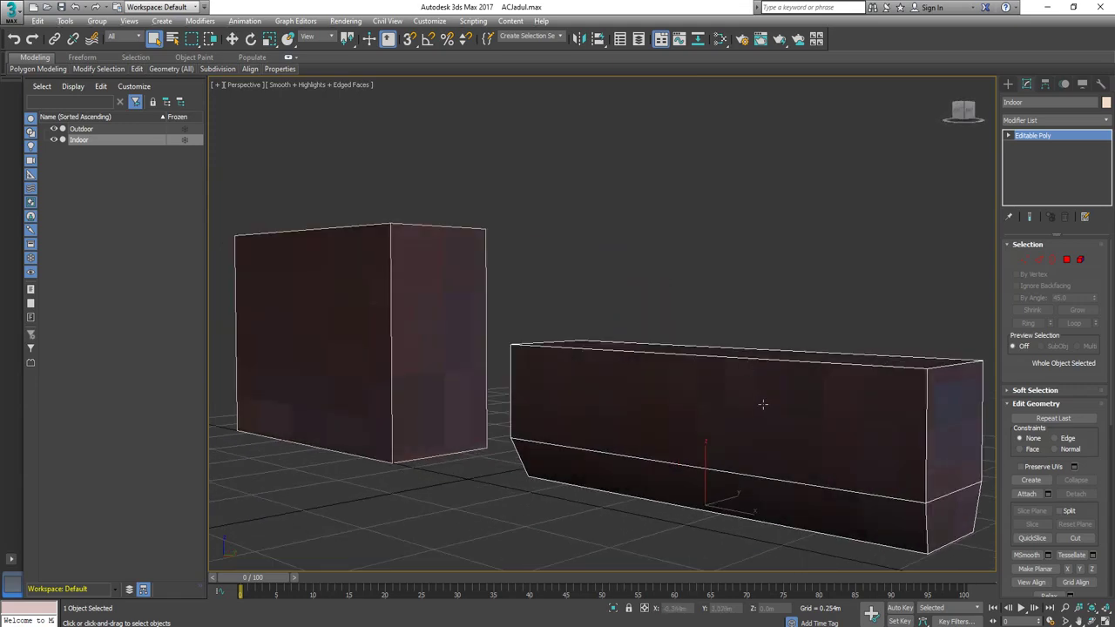
pyautogui.press('4')
pyautogui.click(762, 404)
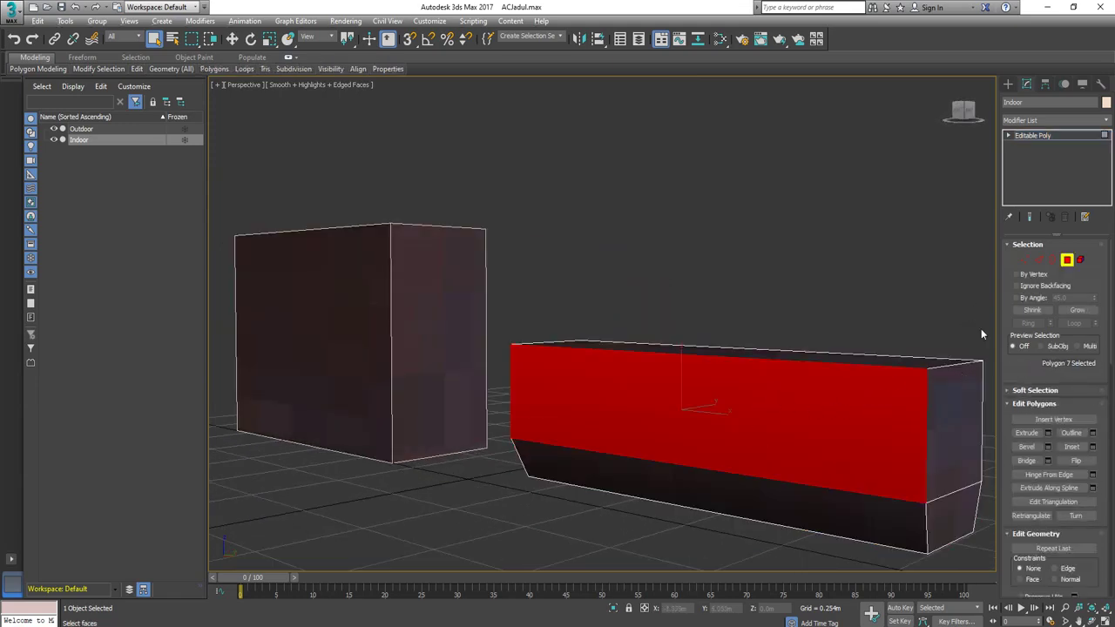
pyautogui.keyDown('ctrl'); pyautogui.click(858, 513); pyautogui.keyUp('ctrl')
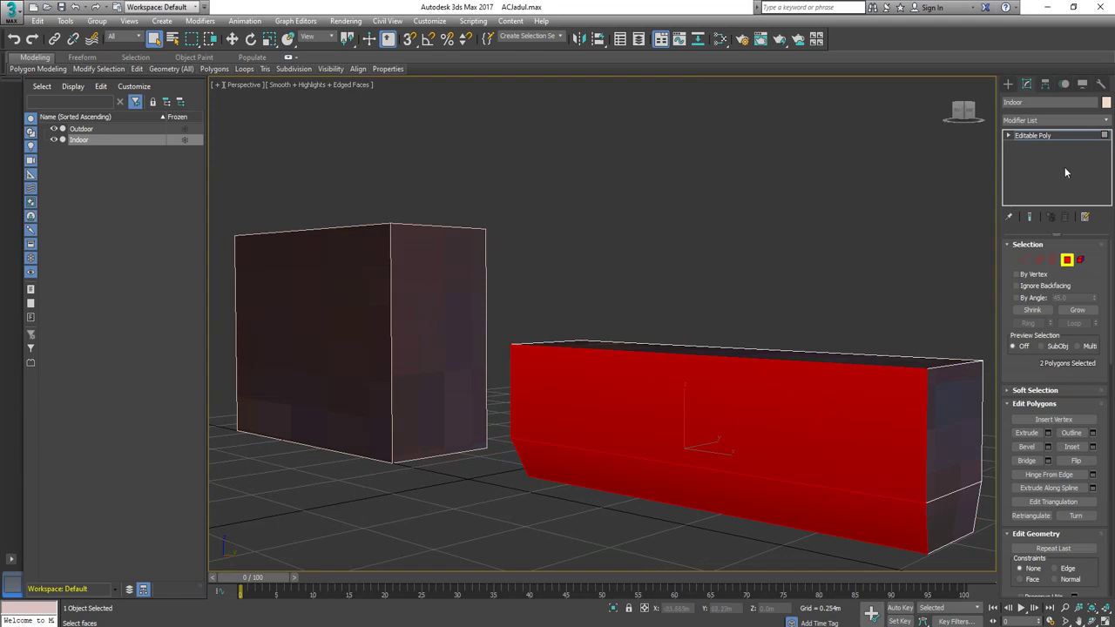
pyautogui.click(1106, 120)
pyautogui.scroll(-15, 1072, 436)
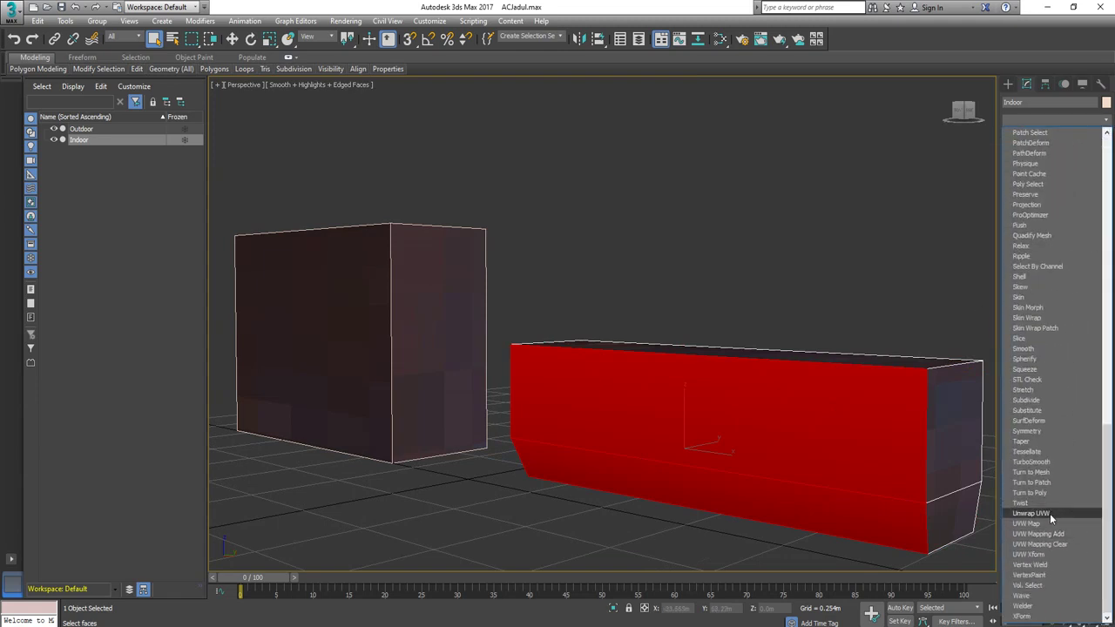
pyautogui.click(1031, 513)
pyautogui.click(1049, 497)
pyautogui.click(353, 90)
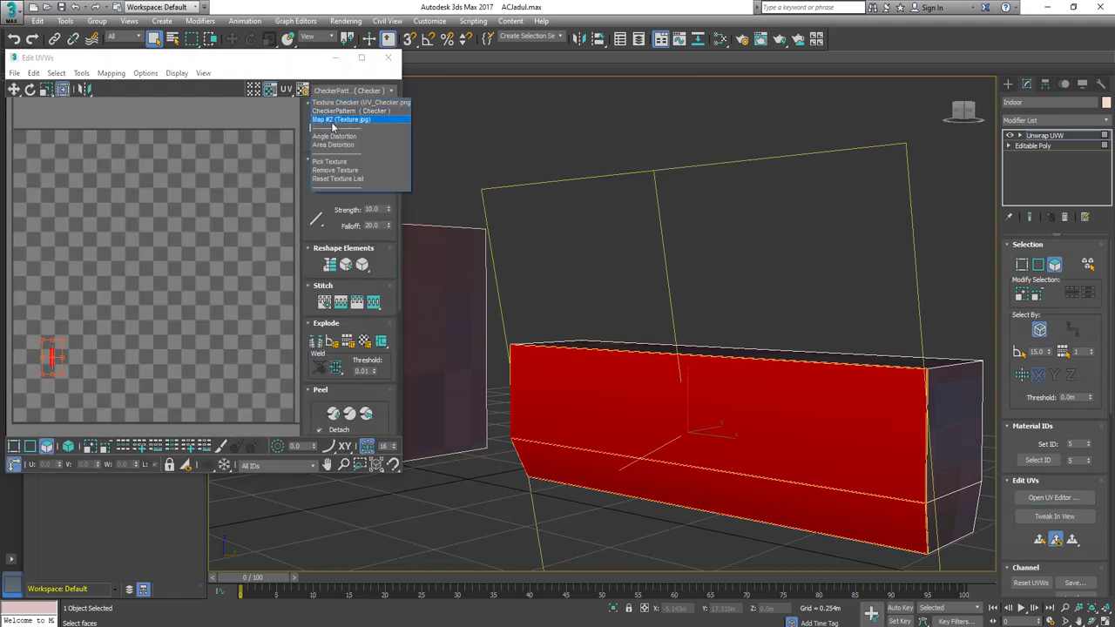
pyautogui.click(339, 119)
# Flatten-map the two front faces and rotate their UV shell to lie horizontally over the indoor unit picture
pyautogui.click(111, 72)
pyautogui.click(122, 89)
pyautogui.click(162, 87)
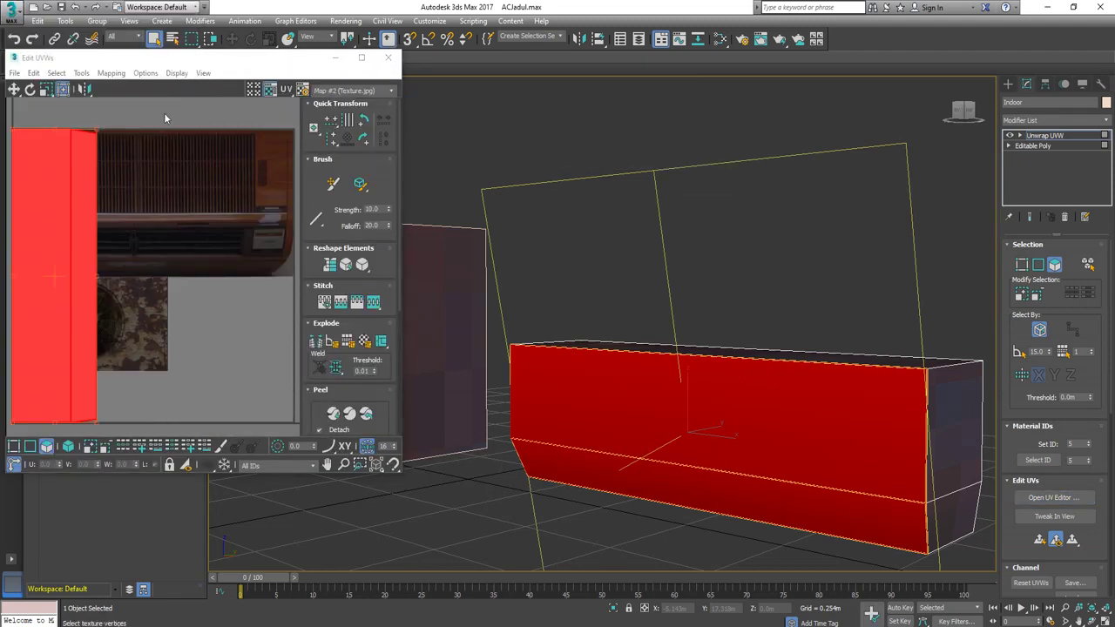
pyautogui.moveTo(55, 129); pyautogui.dragTo(174, 276)
pyautogui.moveTo(97, 271); pyautogui.dragTo(212, 199)
# Enlarge the UV editor and stretch the front UV shell to the left, top and right edges of the indoor unit picture
pyautogui.moveTo(185, 251); pyautogui.dragTo(275, 310, button='middle')
pyautogui.moveTo(405, 270); pyautogui.dragTo(648, 270)
pyautogui.moveTo(292, 265); pyautogui.dragTo(261, 228)
pyautogui.scroll(3, 251, 216)
pyautogui.scroll(2, 242, 205)
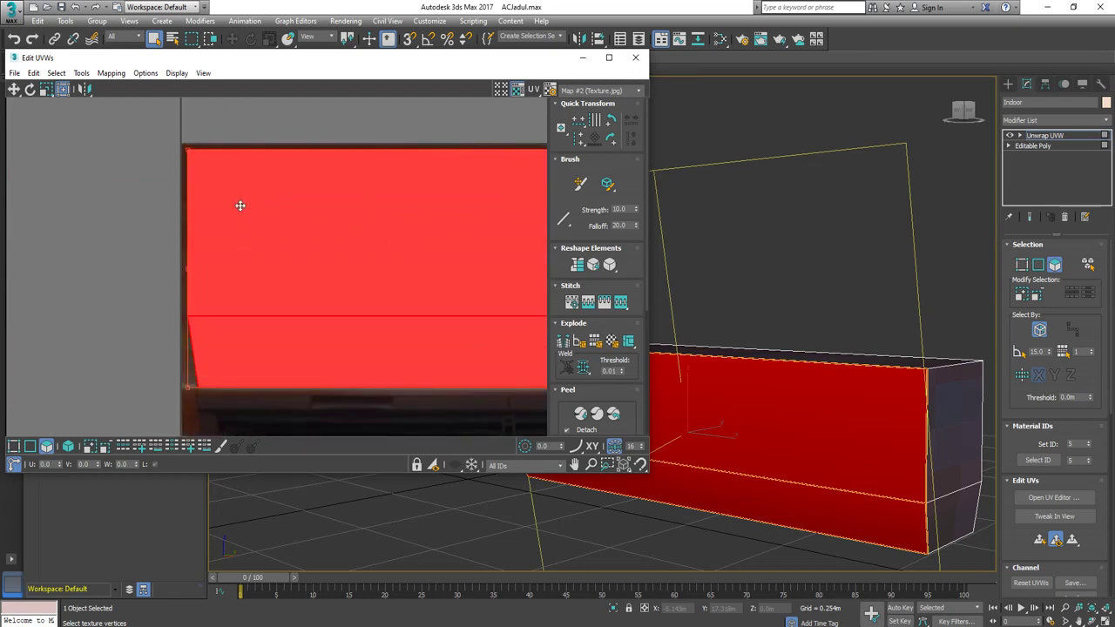
pyautogui.moveTo(174, 198); pyautogui.dragTo(7, 83, button='middle')
pyautogui.moveTo(433, 331); pyautogui.dragTo(209, 304, button='middle')
pyautogui.scroll(-3, 454, 304)
pyautogui.moveTo(505, 283); pyautogui.dragTo(503, 335)
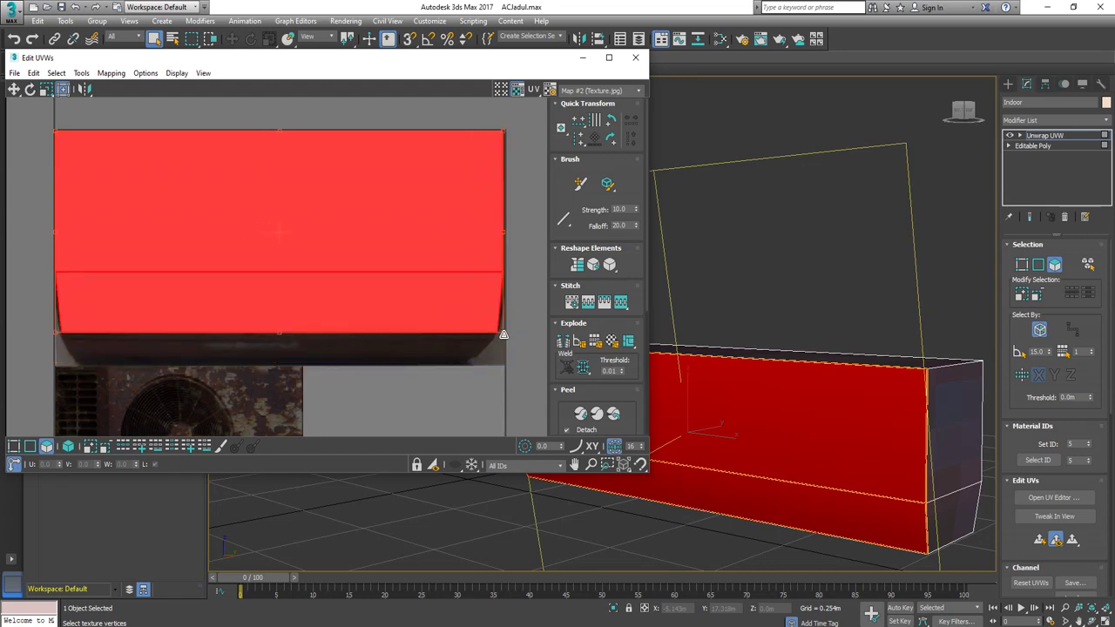
# Try to stretch the lower front face's UVs down toward the indoor picture's bottom edge
pyautogui.click(318, 310)
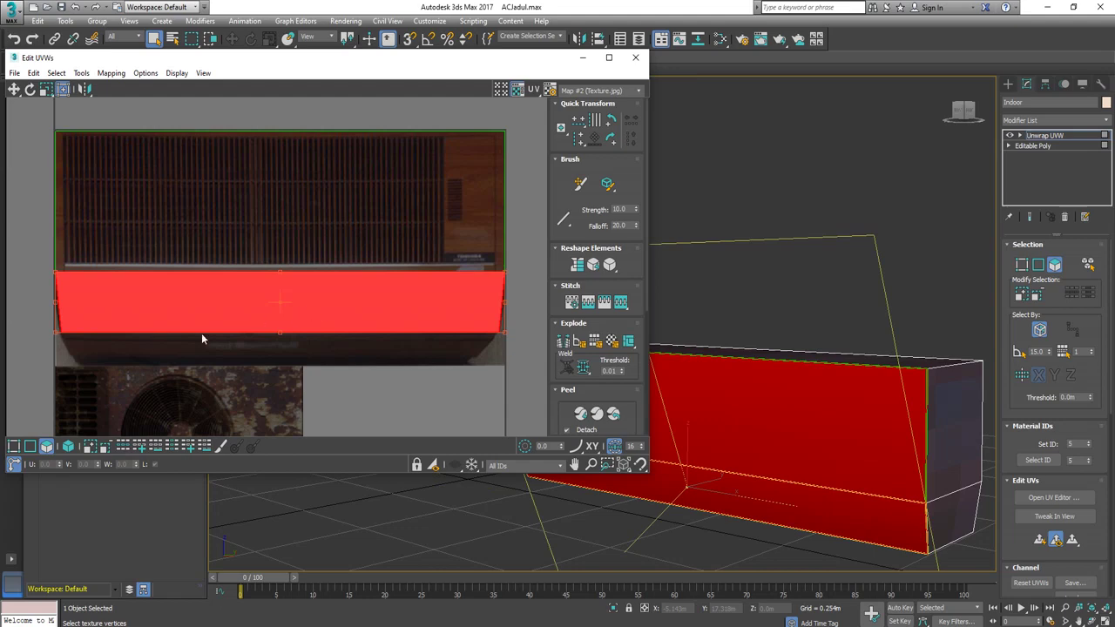
pyautogui.moveTo(55, 333); pyautogui.dragTo(59, 354)
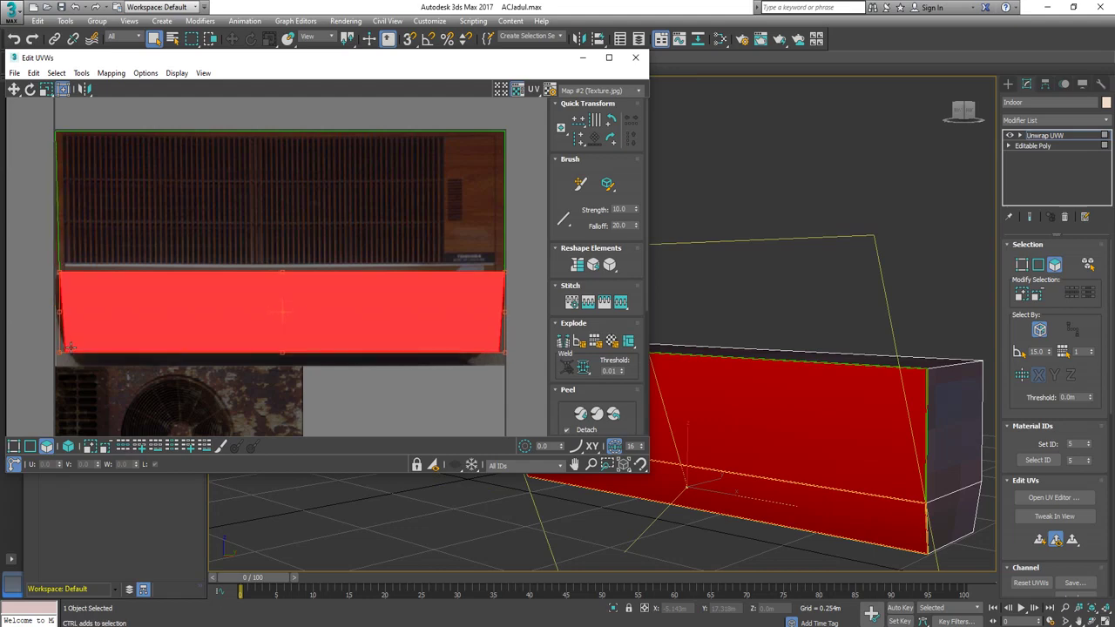
pyautogui.hotkey('ctrl', 'z')
# Position the lower front face's bottom UV vertices just below the air outlet, with both corners pulled slightly inward
pyautogui.press('1')
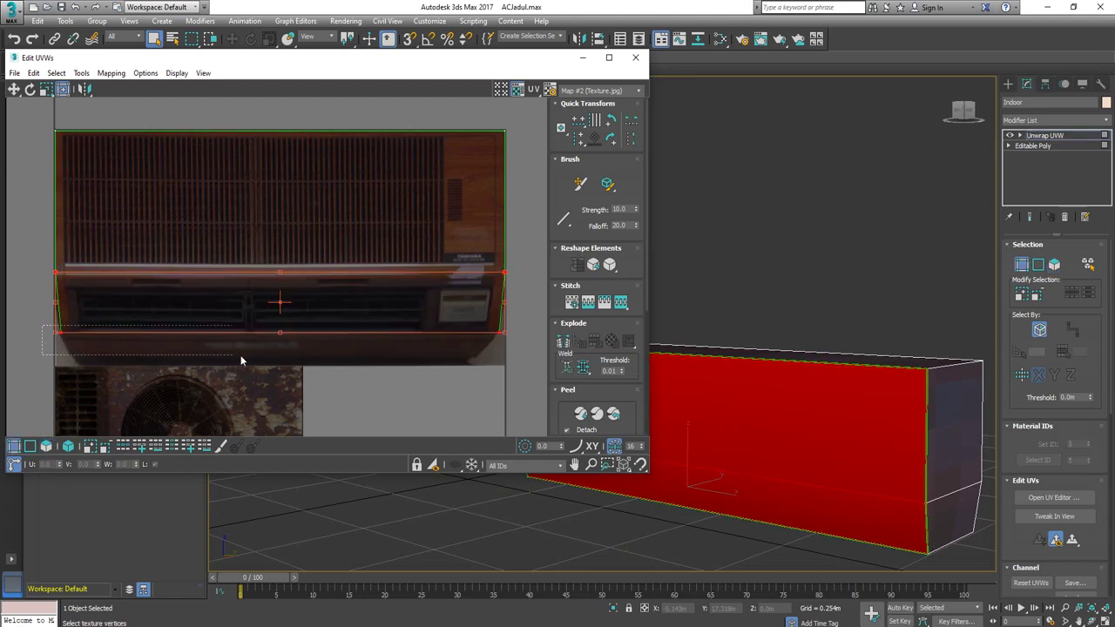
pyautogui.moveTo(525, 357); pyautogui.dragTo(525, 355)
pyautogui.moveTo(287, 331); pyautogui.dragTo(297, 362)
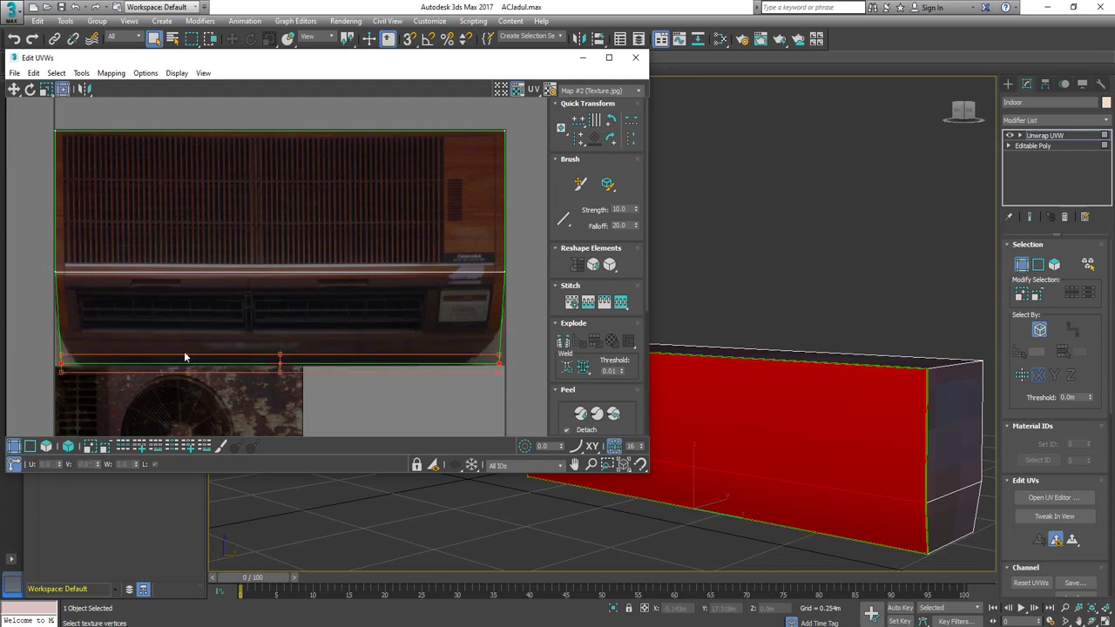
pyautogui.moveTo(50, 353); pyautogui.dragTo(73, 373)
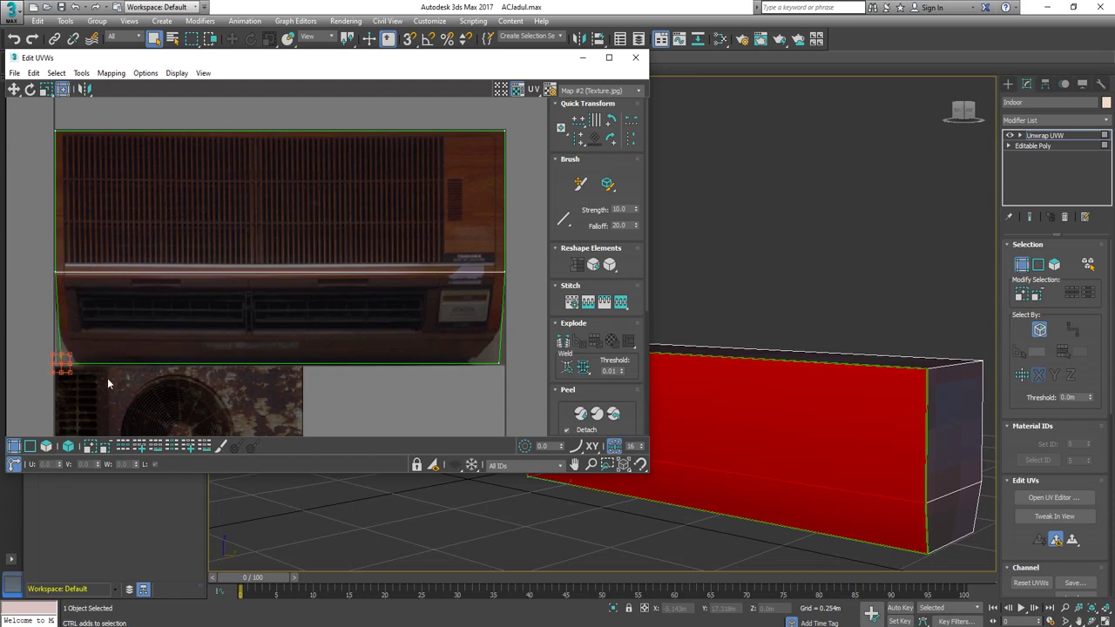
pyautogui.moveTo(40, 389); pyautogui.dragTo(430, 355)
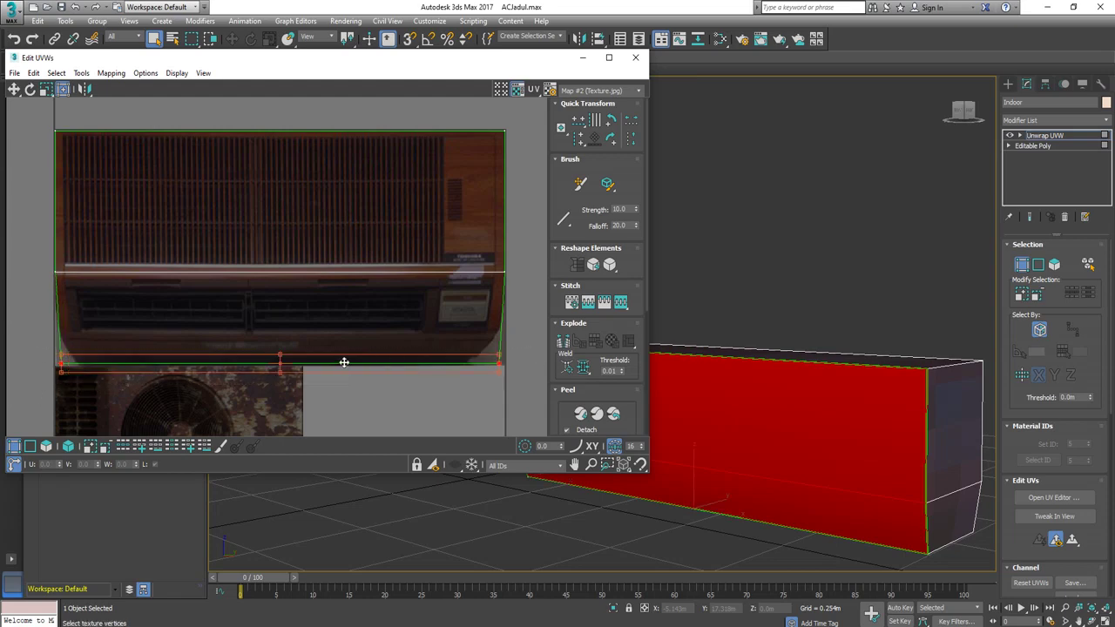
pyautogui.moveTo(341, 363); pyautogui.dragTo(343, 338)
pyautogui.moveTo(38, 324); pyautogui.dragTo(82, 351)
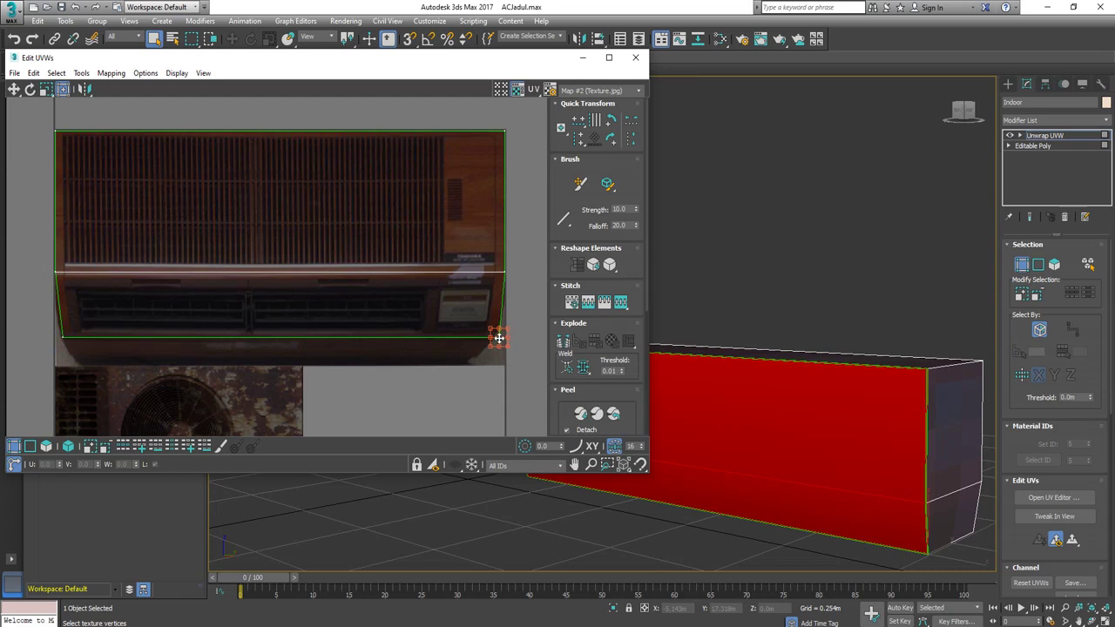
# Convert the Indoor unit with its mapped front to an editable poly
pyautogui.keyDown('alt'); pyautogui.moveTo(716, 411); pyautogui.dragTo(963, 224, button='middle'); pyautogui.keyUp('alt')
pyautogui.rightClick(874, 206)
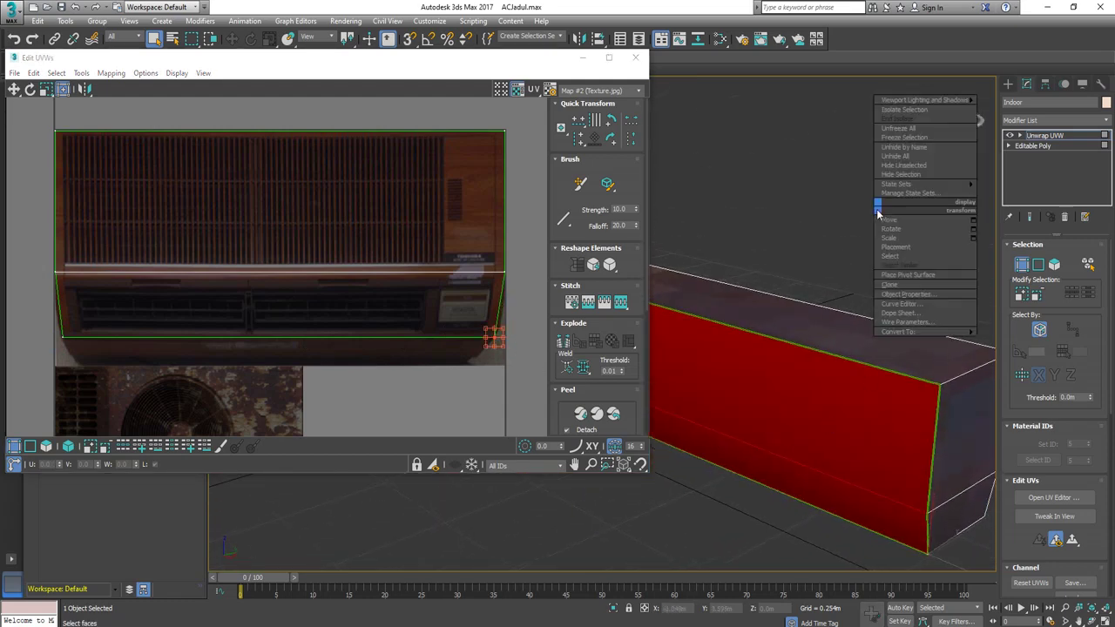
pyautogui.moveTo(923, 332)
pyautogui.click(997, 342)
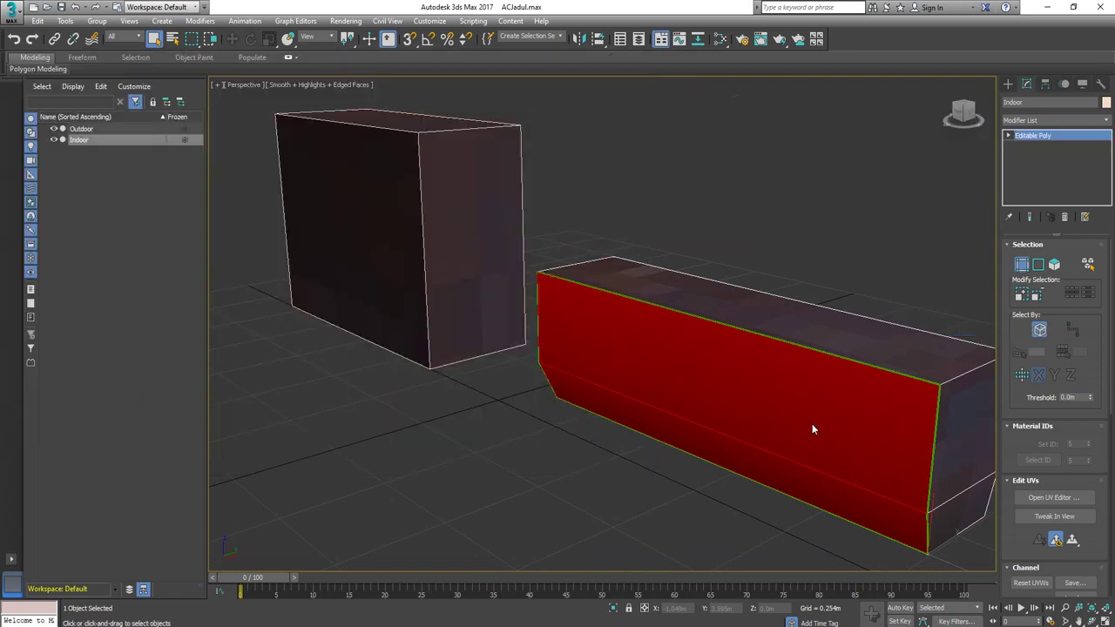
pyautogui.scroll(5, 864, 393)
pyautogui.scroll(-5, 640, 426)
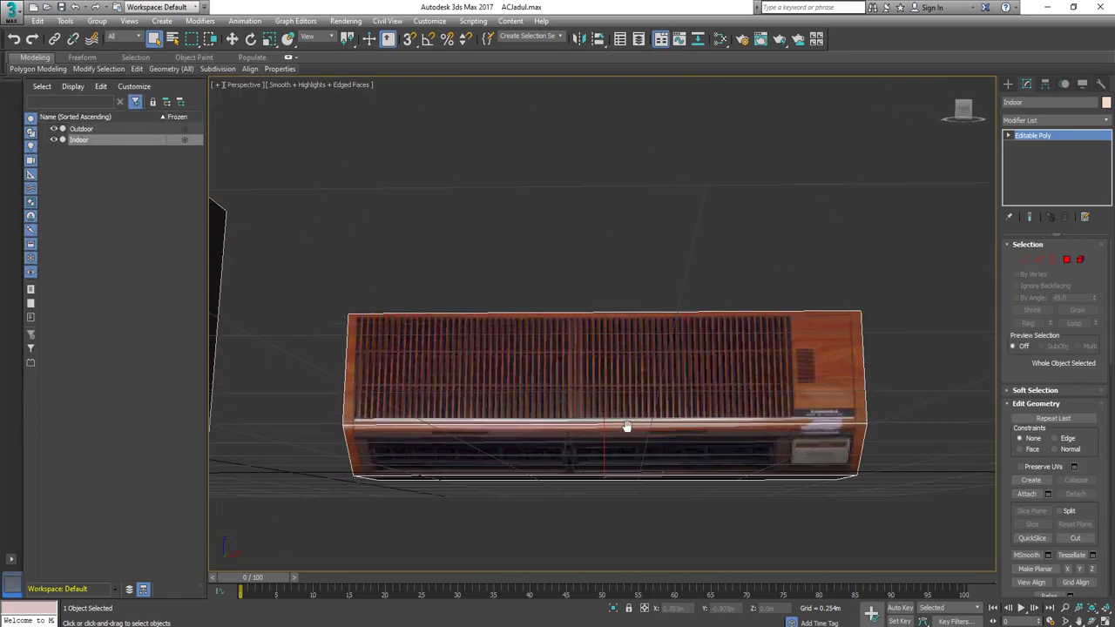
# Move the four top vertices of the Indoor unit slightly upward
pyautogui.press('1')
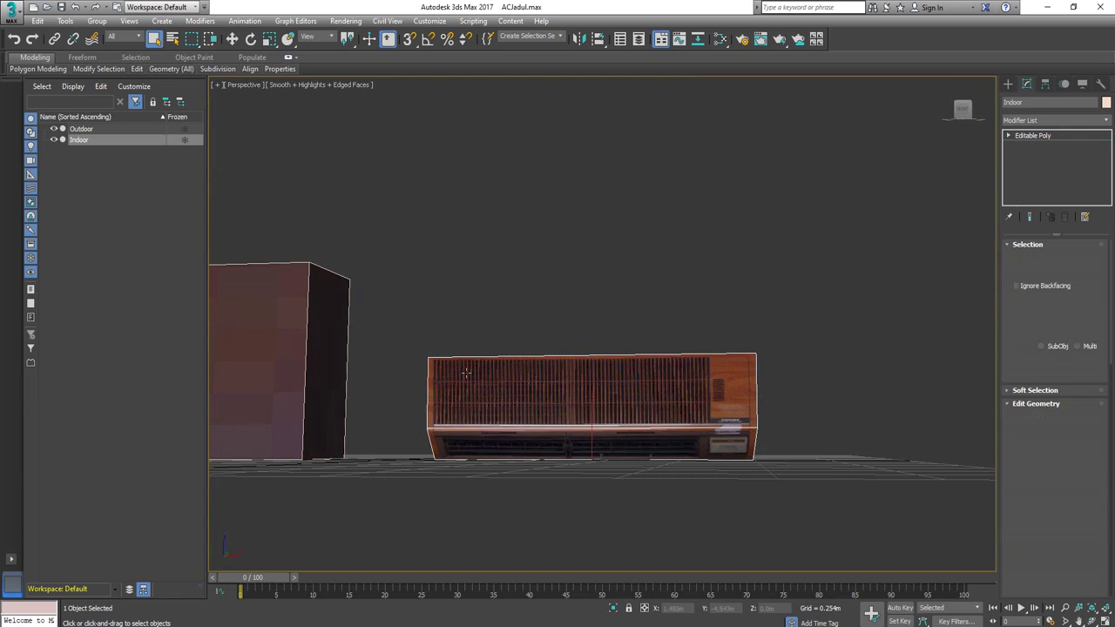
pyautogui.moveTo(407, 324); pyautogui.dragTo(863, 381)
pyautogui.rightClick(749, 370)
pyautogui.click(791, 390)
pyautogui.moveTo(595, 313); pyautogui.dragTo(595, 300)
# Select the four side polygons of the Indoor unit, two at each end
pyautogui.keyDown('alt'); pyautogui.moveTo(595, 301); pyautogui.dragTo(642, 438, button='middle'); pyautogui.keyUp('alt')
pyautogui.press('4')
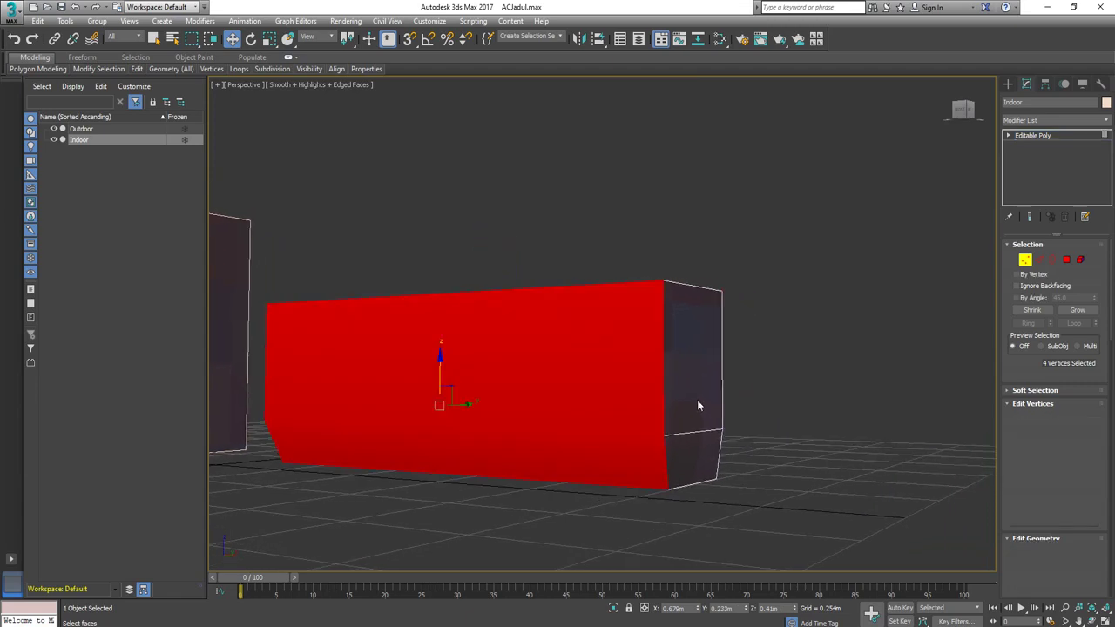
pyautogui.click(699, 410)
pyautogui.moveTo(578, 454); pyautogui.dragTo(923, 419, button='middle')
pyautogui.keyDown('alt'); pyautogui.moveTo(592, 423); pyautogui.dragTo(682, 425, button='middle'); pyautogui.keyUp('alt')
pyautogui.keyDown('ctrl'); pyautogui.click(687, 402); pyautogui.keyUp('ctrl')
pyautogui.keyDown('ctrl'); pyautogui.click(675, 485); pyautogui.keyUp('ctrl')
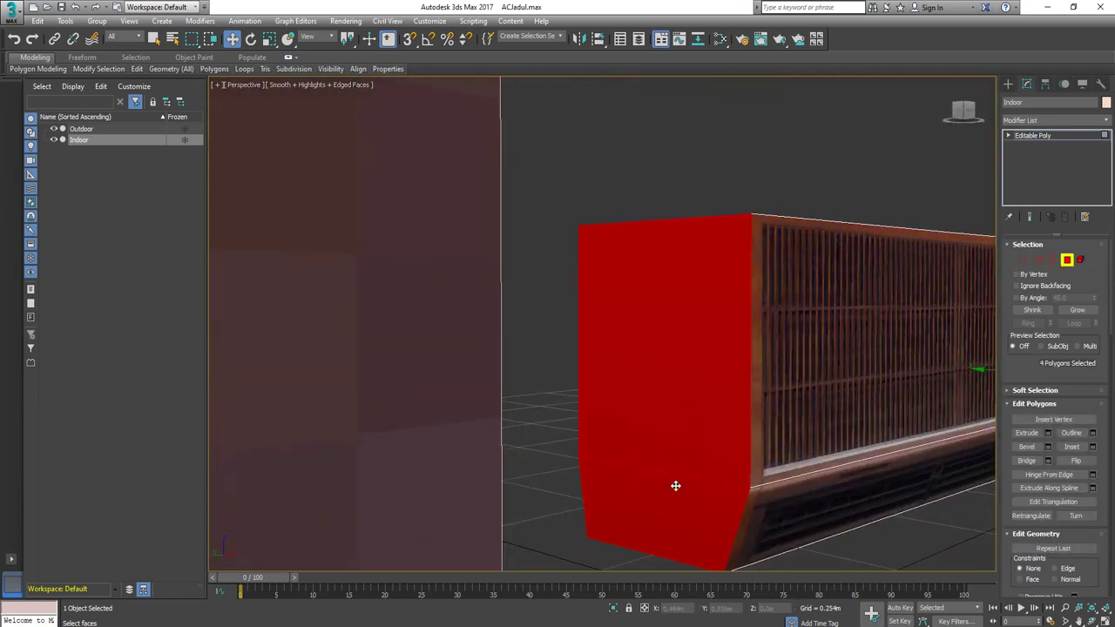
# Add an Unwrap UVW modifier to the selected end polygons and show Texture.jpg as the UV editor background
pyautogui.scroll(-4, 741, 470)
pyautogui.keyDown('alt'); pyautogui.moveTo(741, 470); pyautogui.dragTo(549, 470, button='middle'); pyautogui.keyUp('alt')
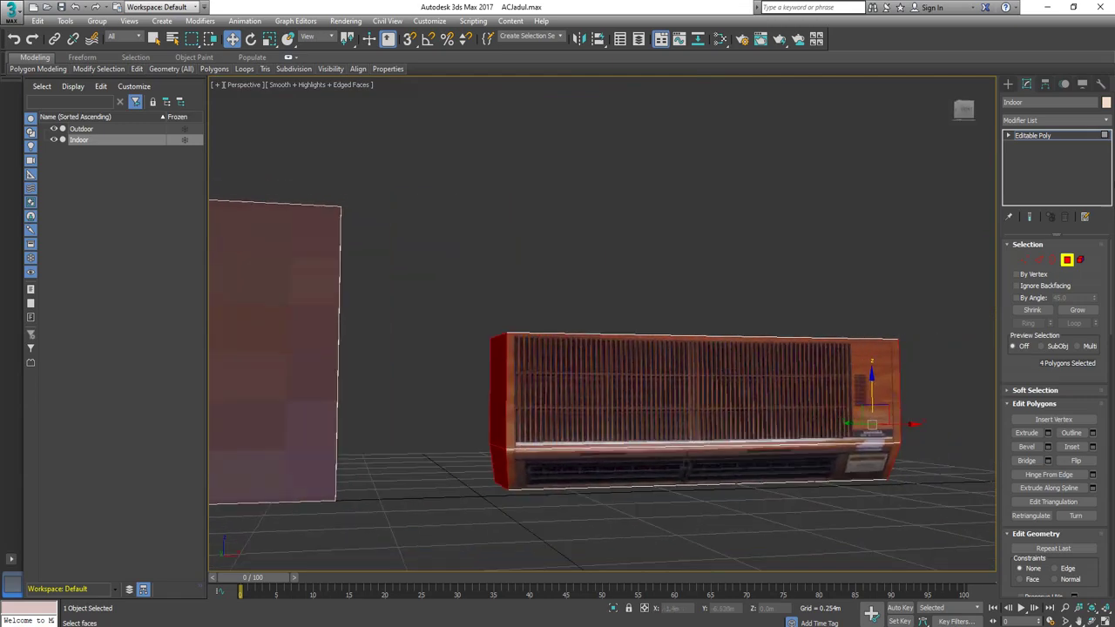
pyautogui.click(1106, 120)
pyautogui.scroll(-10, 1041, 392)
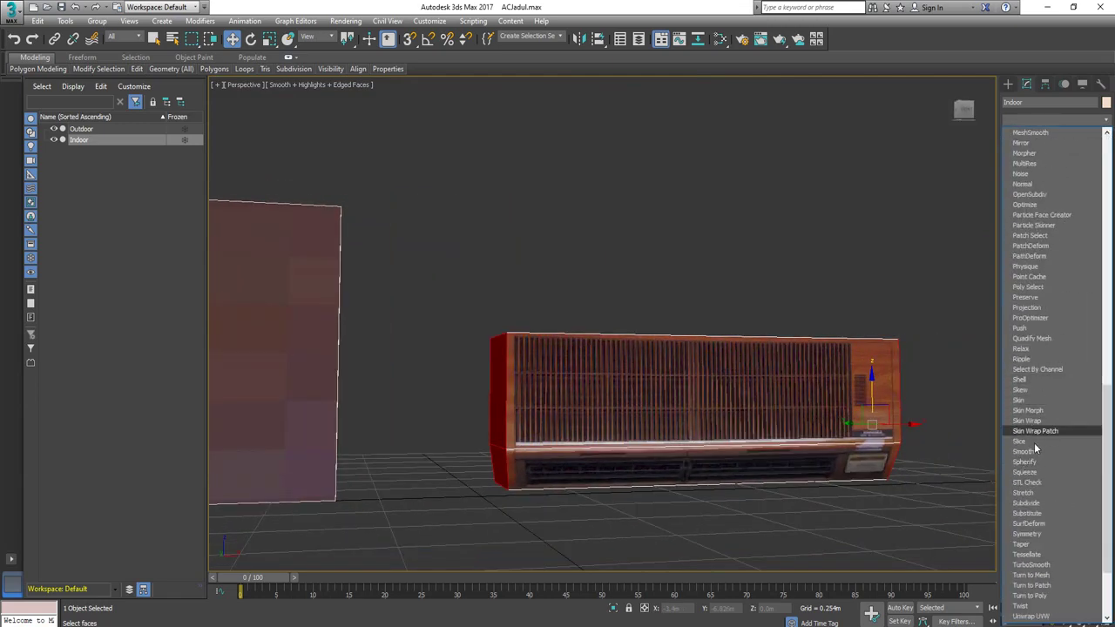
pyautogui.scroll(-3, 1038, 510)
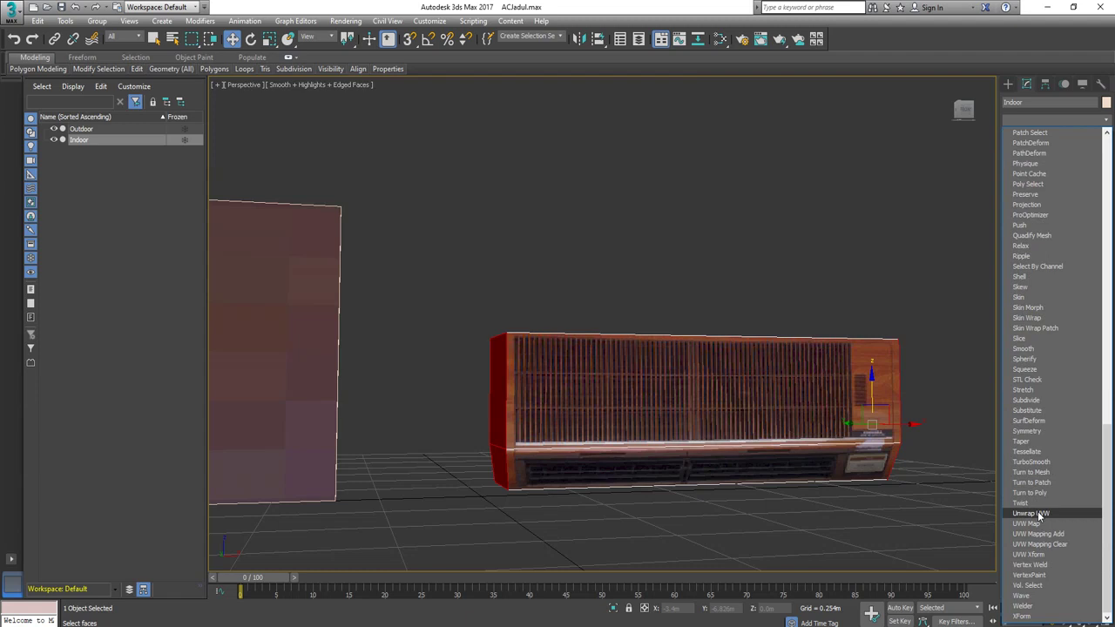
pyautogui.click(1035, 512)
pyautogui.click(1043, 502)
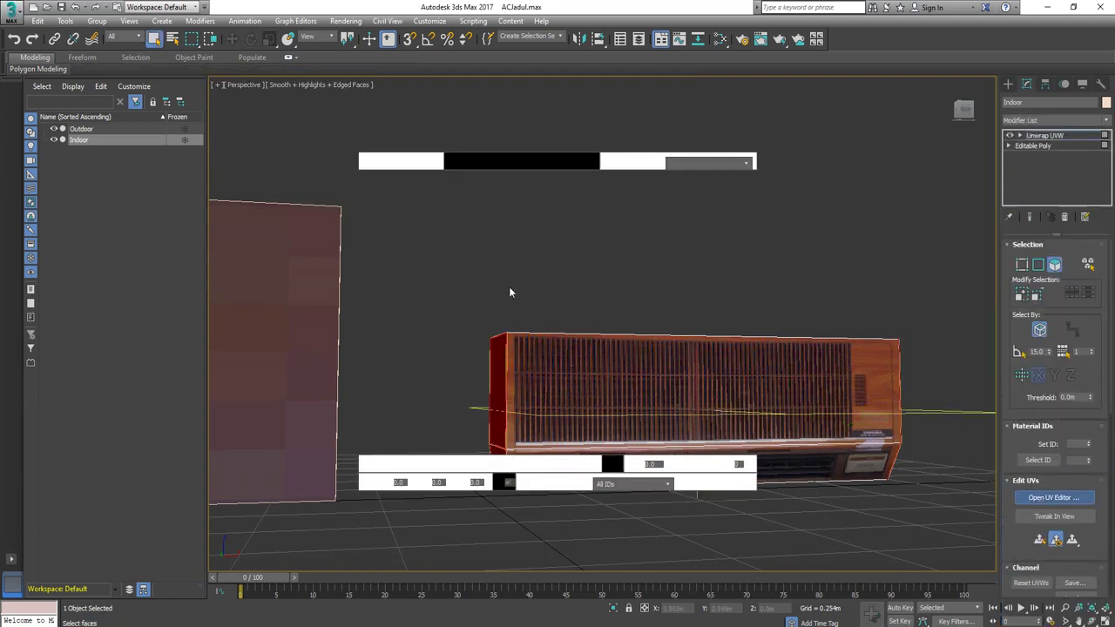
pyautogui.click(349, 90)
pyautogui.click(348, 113)
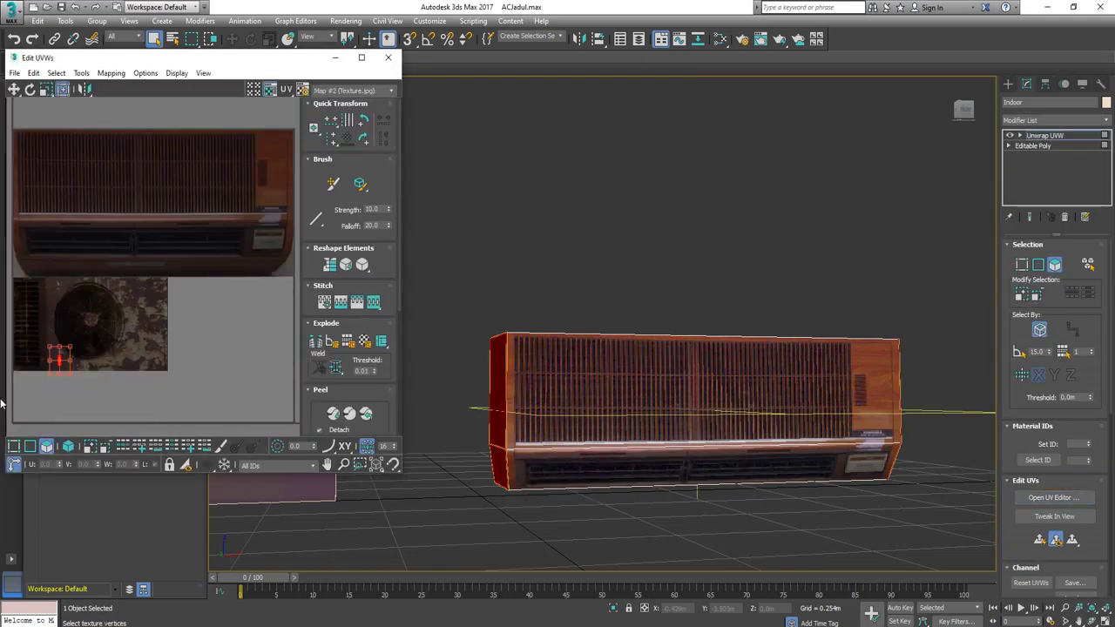
# Move and resize the end faces' UVs onto the plain wood area to the right of the grille
pyautogui.scroll(5, 160, 311)
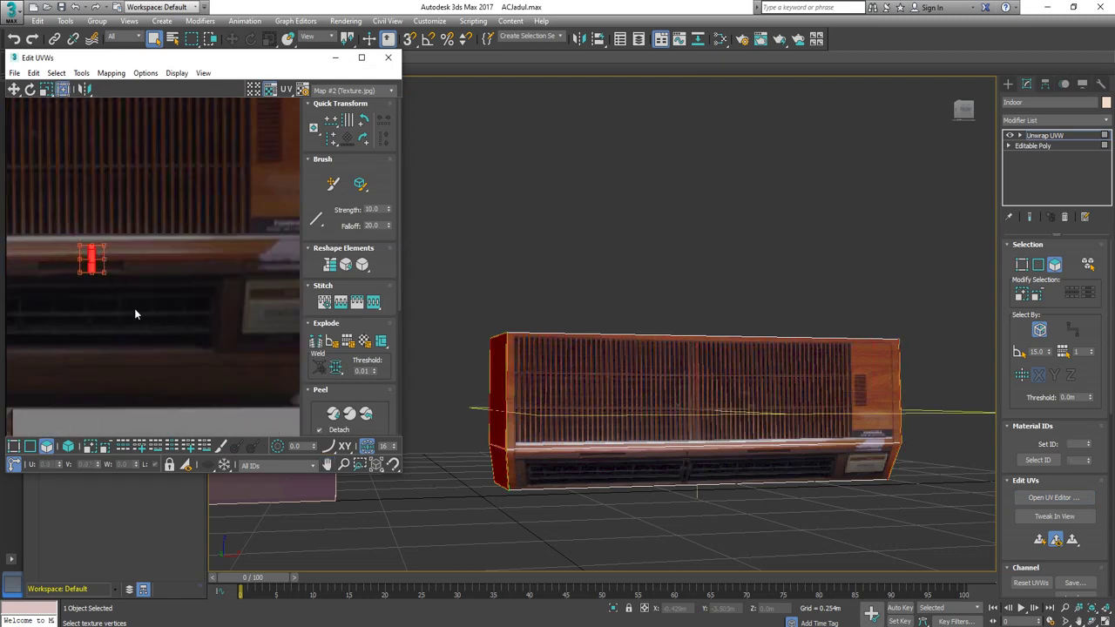
pyautogui.moveTo(131, 309); pyautogui.dragTo(82, 391, button='middle')
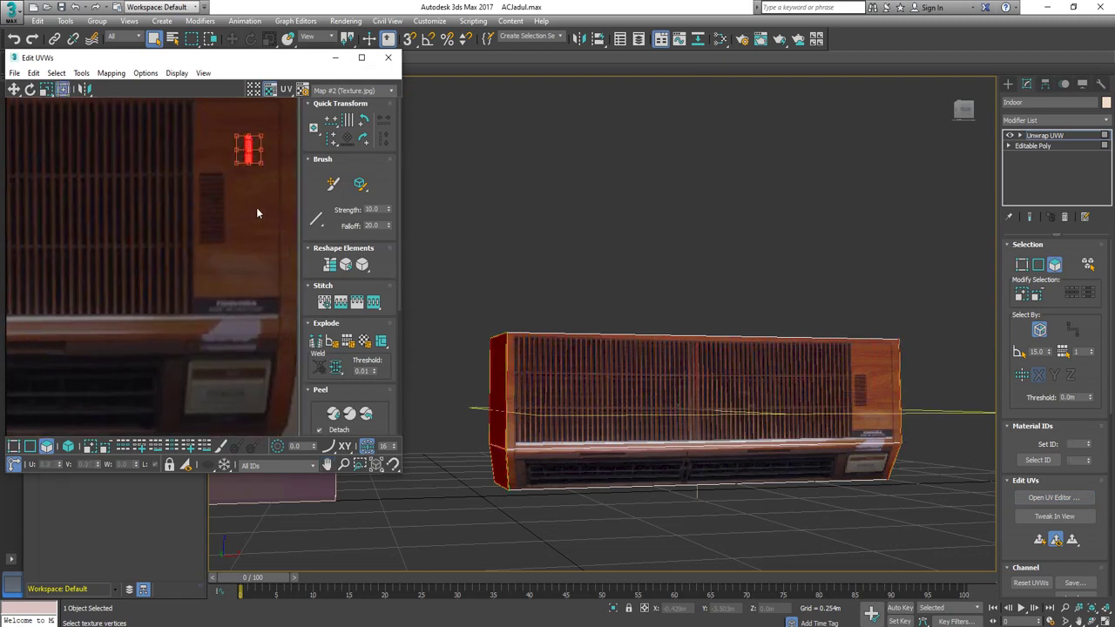
pyautogui.moveTo(268, 236); pyautogui.dragTo(186, 366, button='middle')
pyautogui.moveTo(182, 293); pyautogui.dragTo(223, 362)
pyautogui.click(266, 341)
pyautogui.click(195, 319)
pyautogui.moveTo(196, 319); pyautogui.dragTo(151, 399)
# Convert the Indoor unit with its wood-mapped ends to an editable poly
pyautogui.click(666, 256)
pyautogui.keyDown('alt'); pyautogui.moveTo(654, 319); pyautogui.dragTo(701, 296, button='middle'); pyautogui.keyUp('alt')
pyautogui.rightClick(700, 241)
pyautogui.moveTo(784, 372)
pyautogui.click(833, 375)
# Move the two rear polygons of the Indoor unit about 0.02 m forward along Y to make the body shallower
pyautogui.keyDown('alt'); pyautogui.moveTo(833, 374); pyautogui.dragTo(738, 403, button='middle'); pyautogui.keyUp('alt')
pyautogui.keyDown('alt'); pyautogui.moveTo(699, 471); pyautogui.dragTo(666, 470, button='middle'); pyautogui.keyUp('alt')
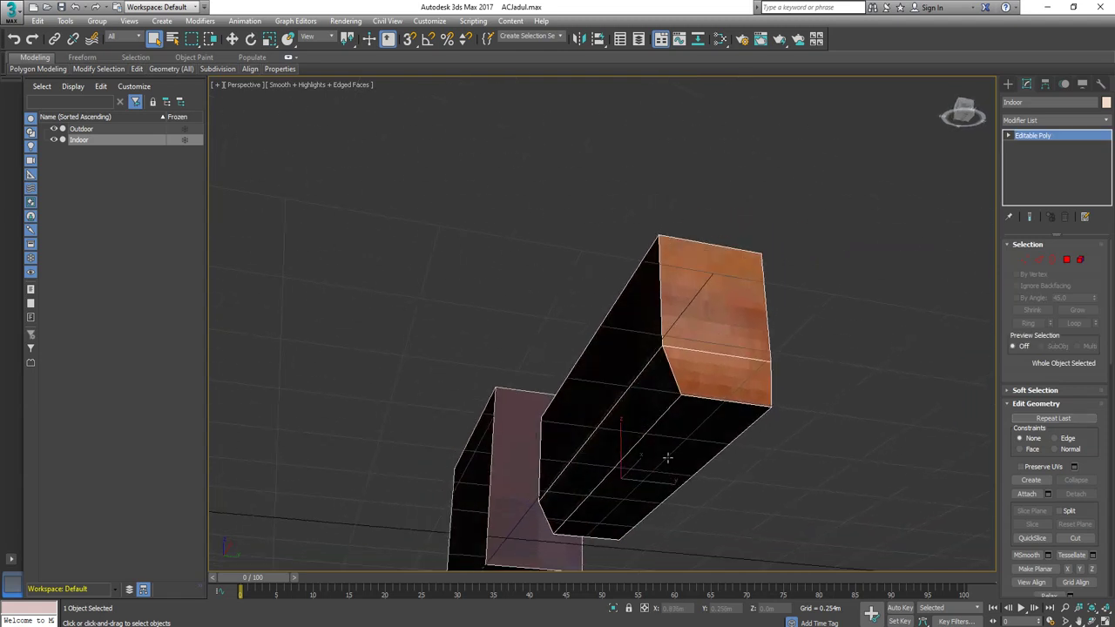
pyautogui.press('5')
pyautogui.click(669, 398)
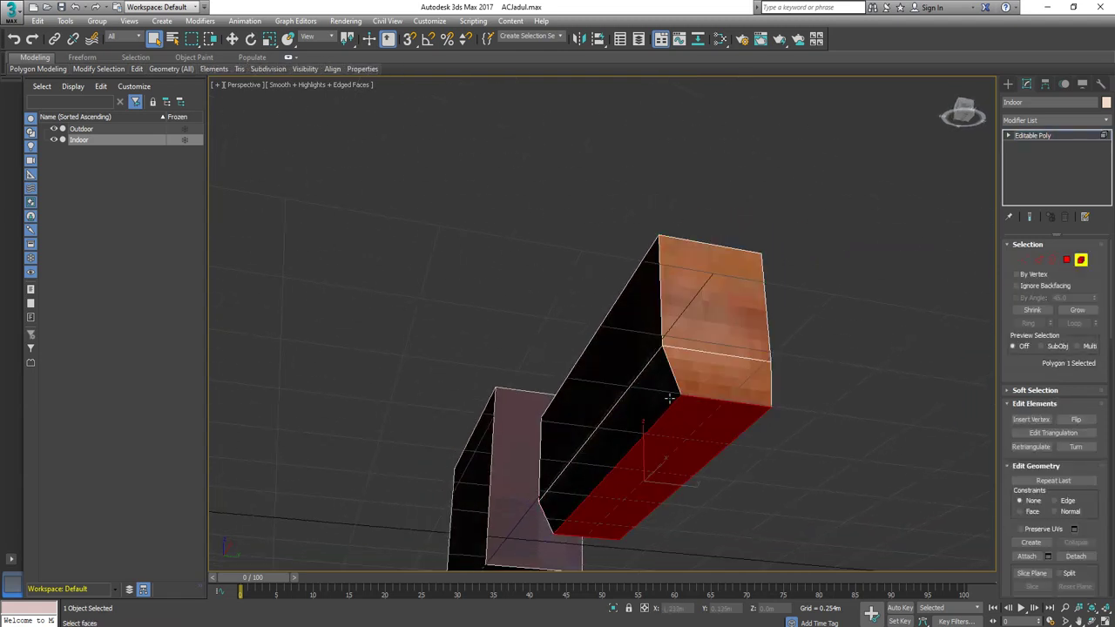
pyautogui.click(650, 393)
pyautogui.press('4')
pyautogui.press('4')
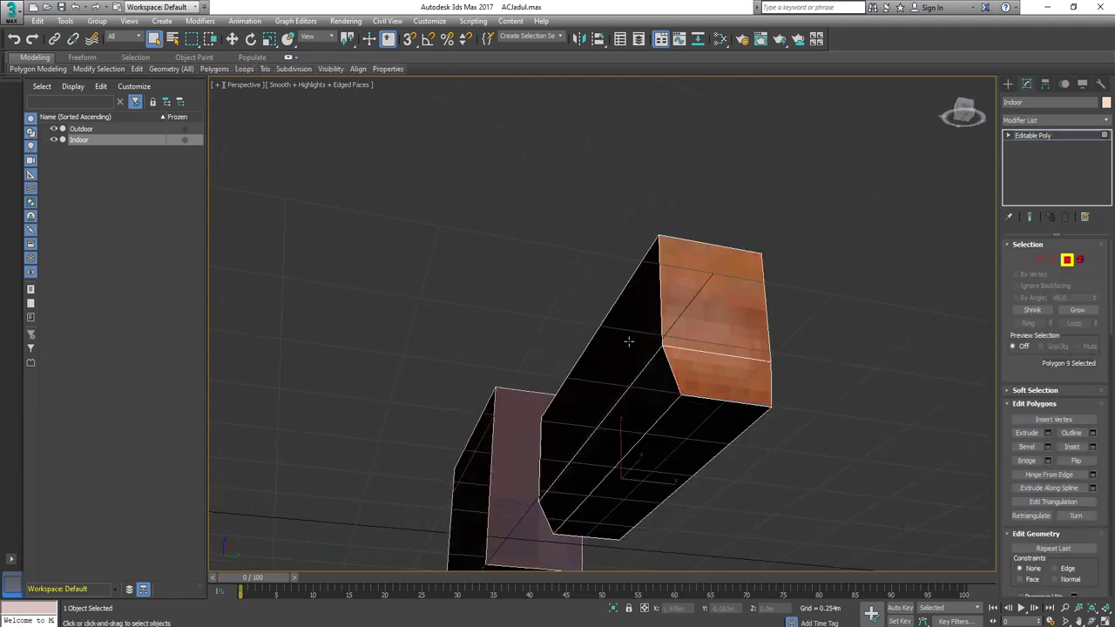
pyautogui.click(628, 349)
pyautogui.keyDown('ctrl'); pyautogui.click(639, 391); pyautogui.keyUp('ctrl')
pyautogui.rightClick(639, 391)
pyautogui.click(649, 395)
pyautogui.moveTo(621, 429); pyautogui.dragTo(655, 433)
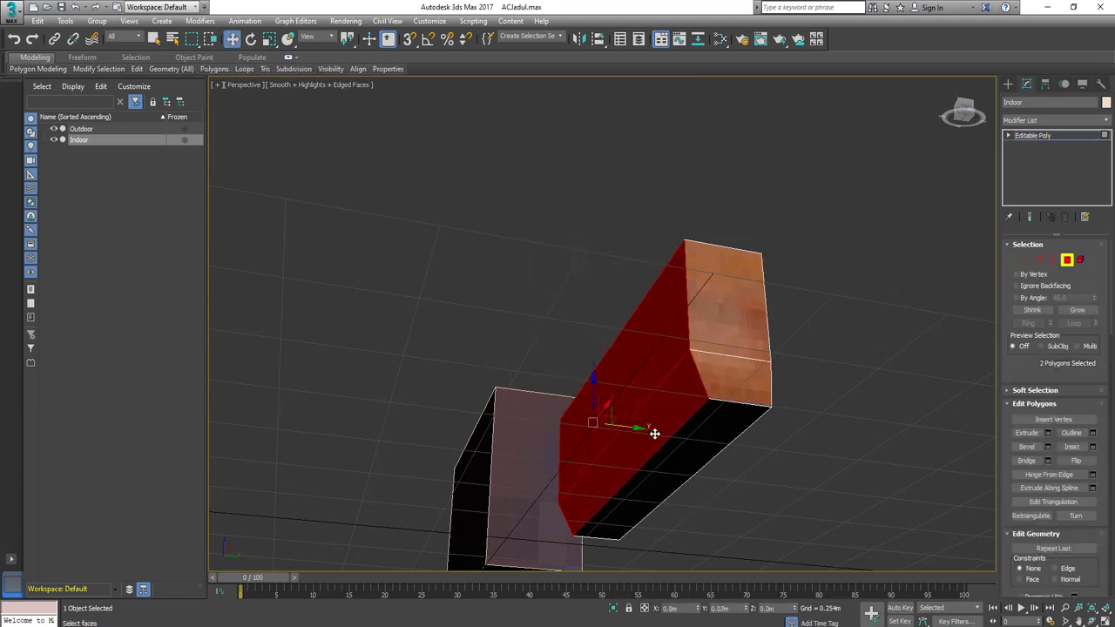
# Add an Unwrap UVW modifier to the Indoor unit's bottom polygon and show Texture.jpg as the UV editor background
pyautogui.keyDown('alt'); pyautogui.moveTo(714, 471); pyautogui.dragTo(802, 500, button='middle'); pyautogui.keyUp('alt')
pyautogui.press('4')
pyautogui.press('4')
pyautogui.click(1104, 120)
pyautogui.scroll(-15, 1033, 516)
pyautogui.click(1032, 514)
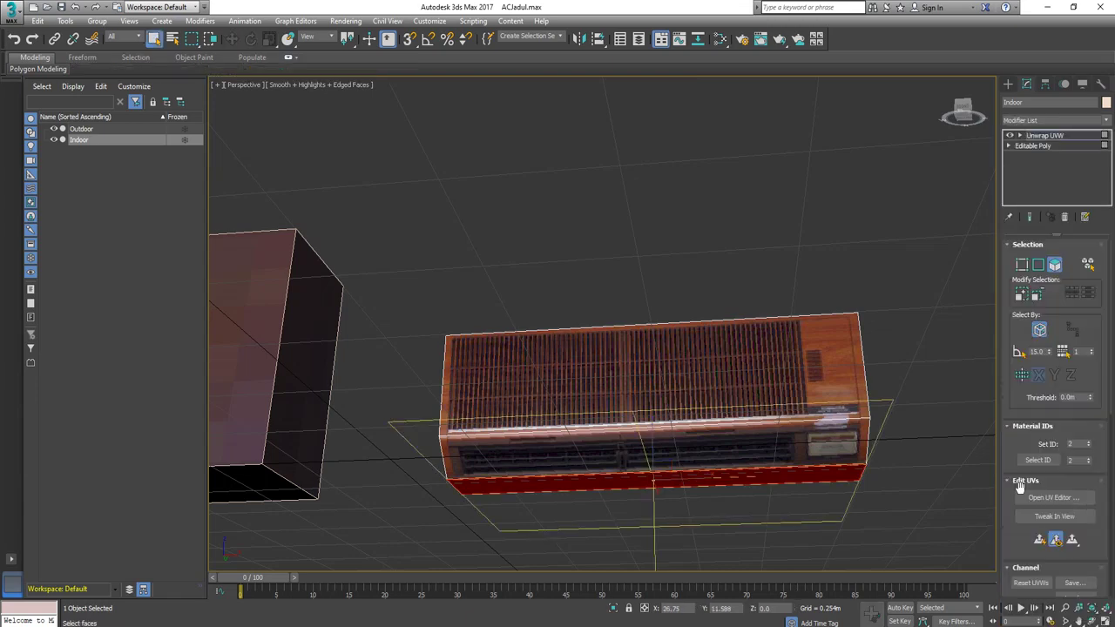
pyautogui.click(1054, 497)
pyautogui.click(366, 90)
pyautogui.click(344, 108)
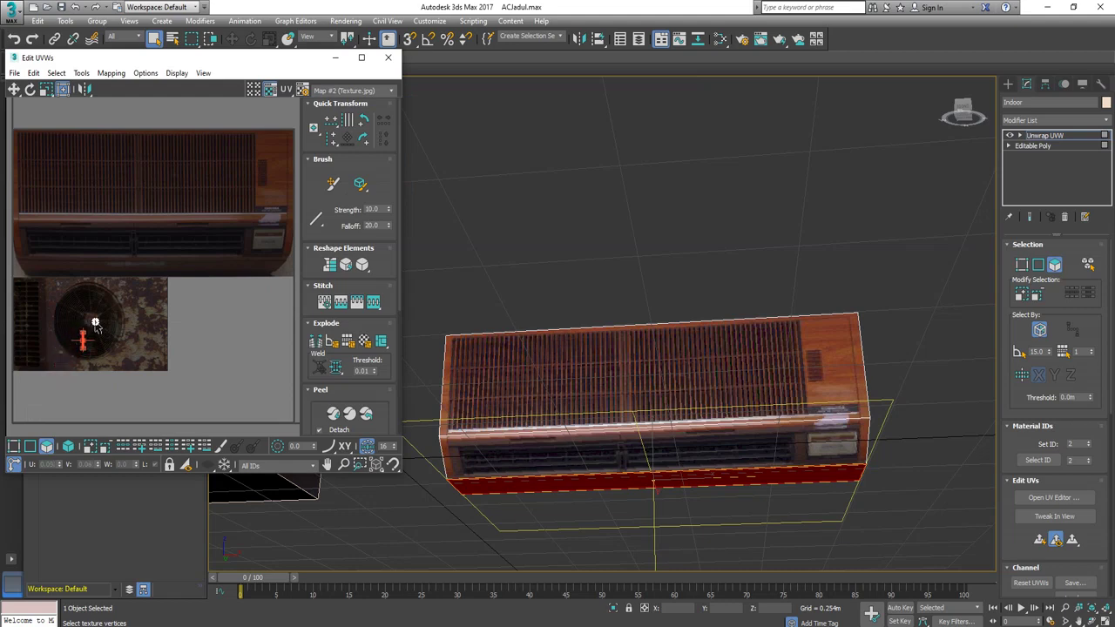
# Enlarge the bottom polygon's UVs and reshape them into a long strip over the plain wood below the louvers
pyautogui.moveTo(192, 284); pyautogui.dragTo(217, 317)
pyautogui.moveTo(217, 317); pyautogui.dragTo(167, 333, button='middle')
pyautogui.scroll(2, 167, 338)
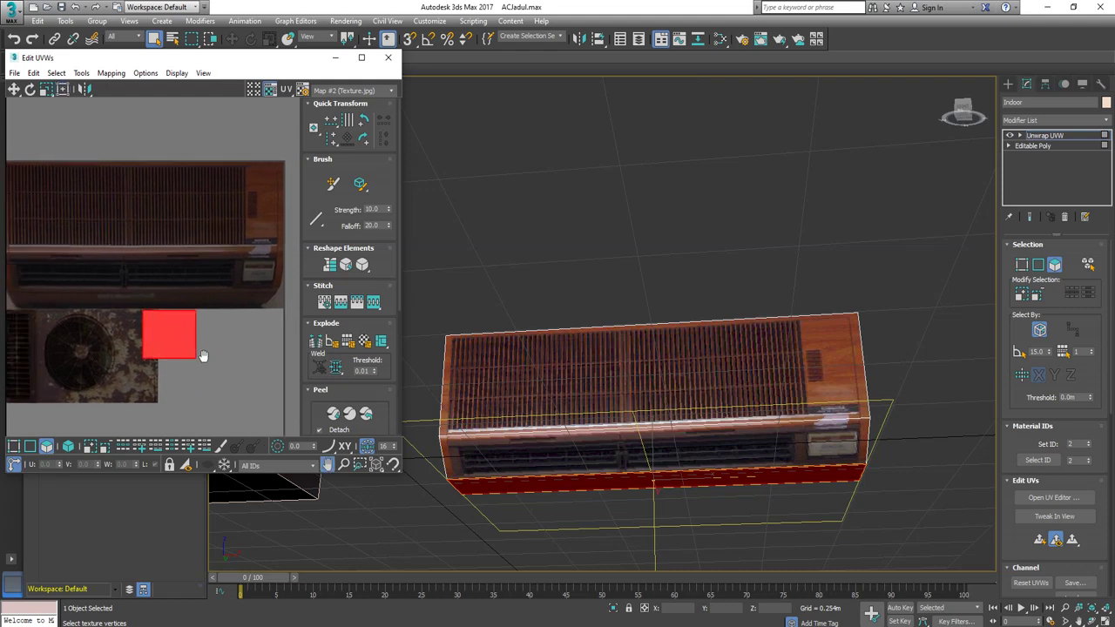
pyautogui.moveTo(161, 329); pyautogui.dragTo(270, 309)
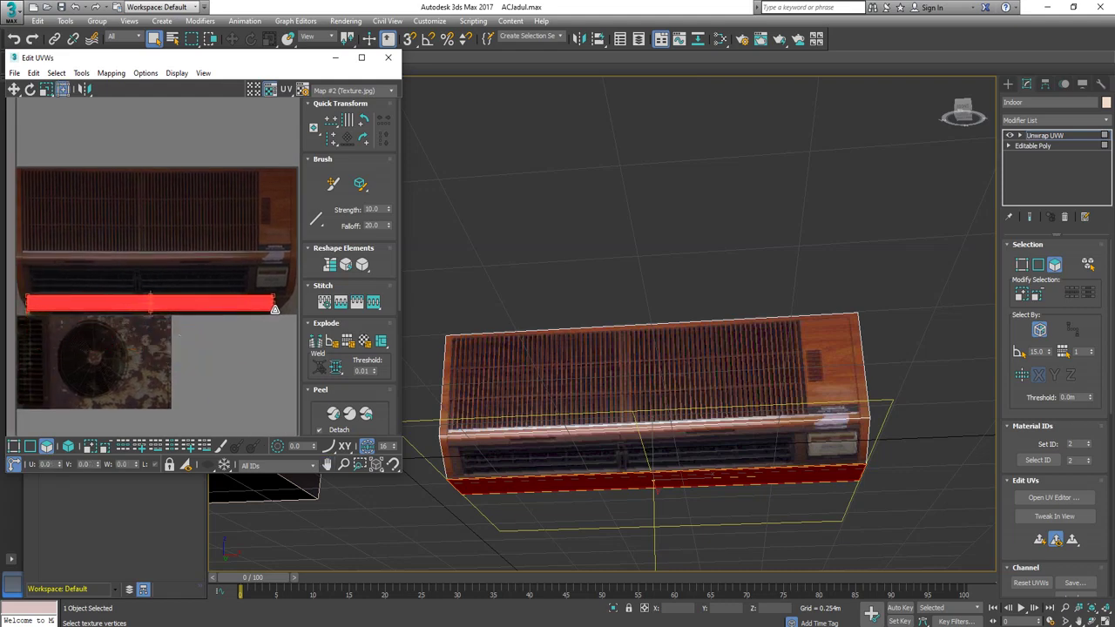
# Leave the UV editor and render the Perspective view from below to check the Indoor unit's bottom texture
pyautogui.click(877, 280)
pyautogui.click(1035, 137)
pyautogui.click(745, 168)
pyautogui.keyDown('alt'); pyautogui.moveTo(705, 444); pyautogui.dragTo(828, 136, button='middle'); pyautogui.keyUp('alt')
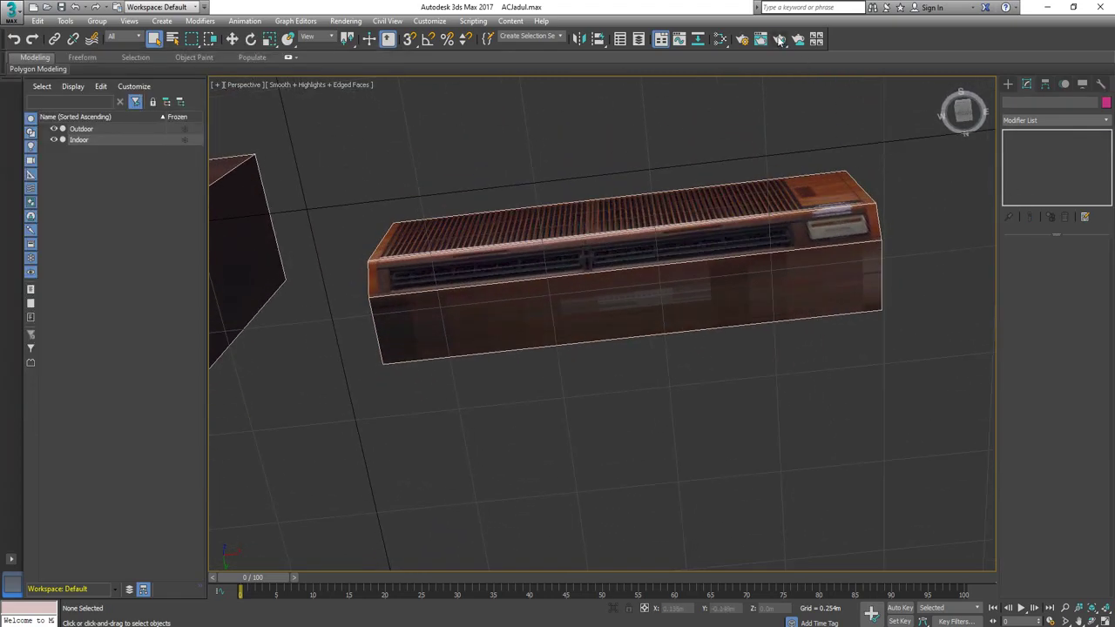
pyautogui.hotkey('shift', 'q')
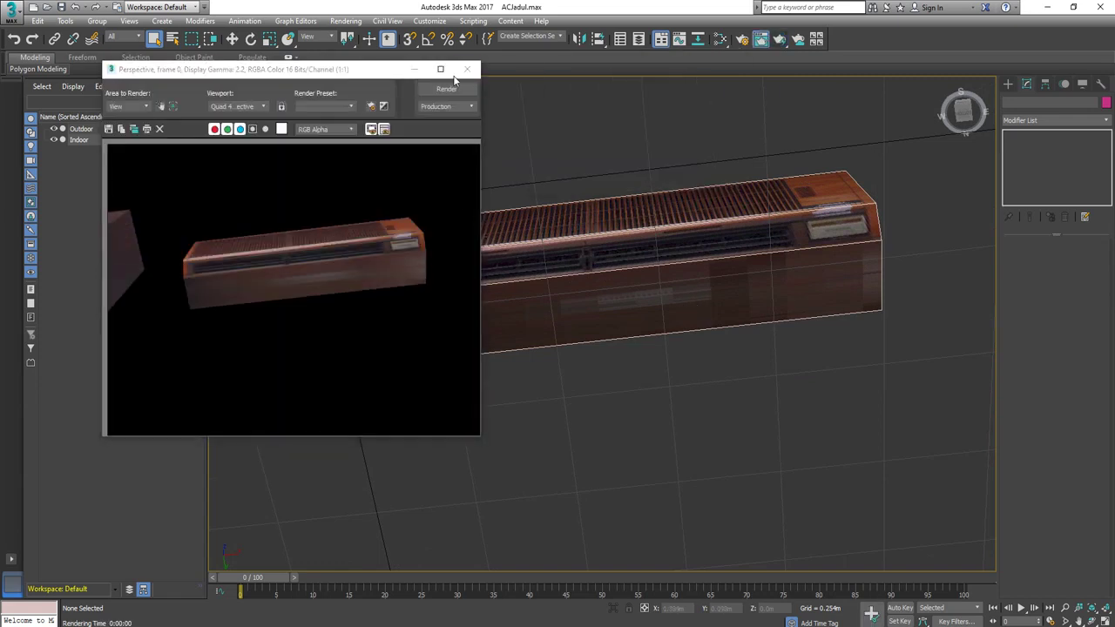
pyautogui.click(467, 69)
# Turn the Indoor unit's bottom polygon UVs around and align the strip with the plain wood below the louvers
pyautogui.click(767, 274)
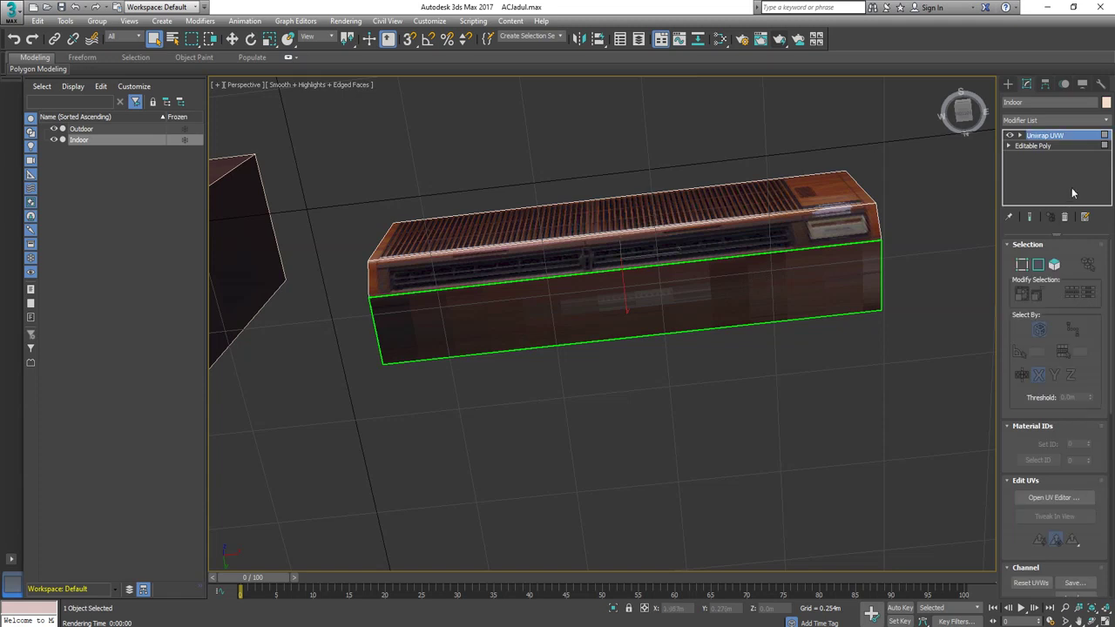
pyautogui.click(1054, 265)
pyautogui.click(1052, 497)
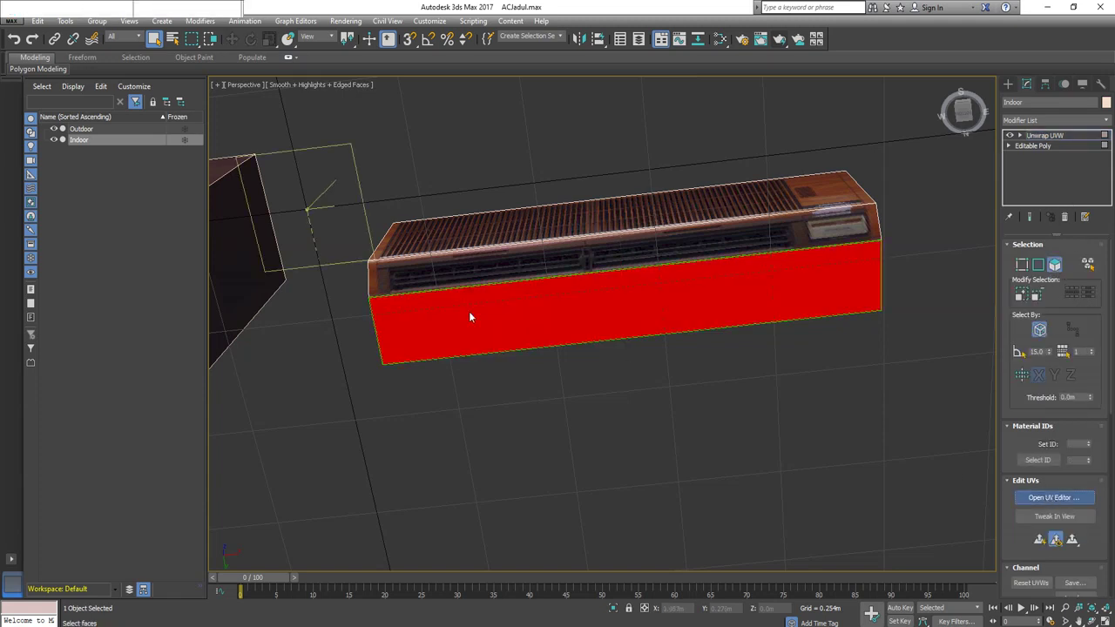
pyautogui.click(162, 301)
pyautogui.moveTo(150, 290); pyautogui.dragTo(184, 308)
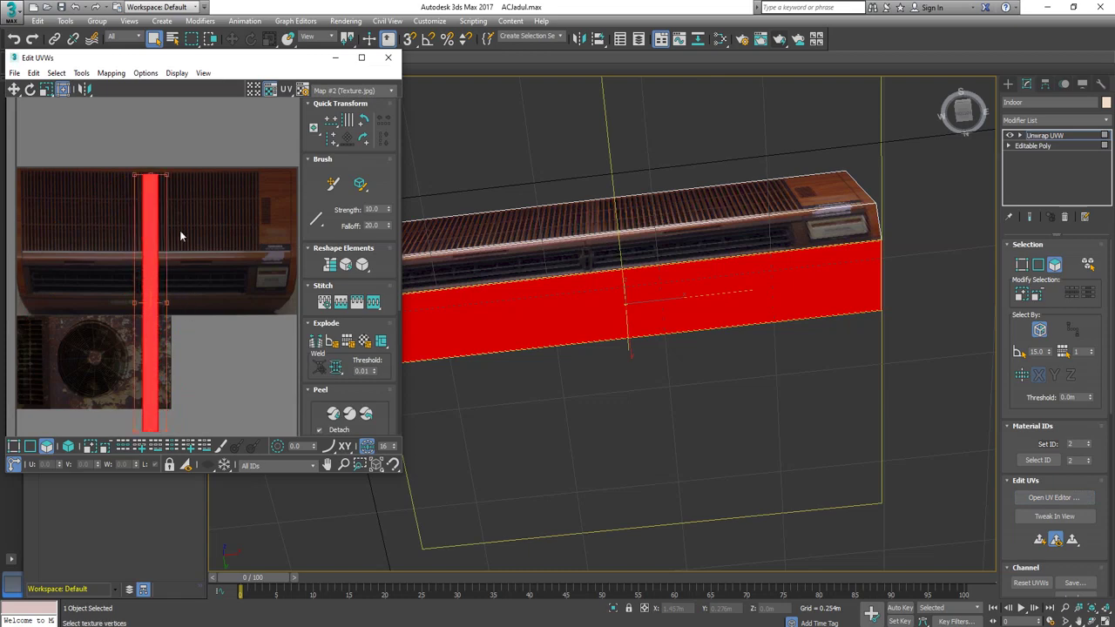
pyautogui.moveTo(165, 174); pyautogui.dragTo(388, 412)
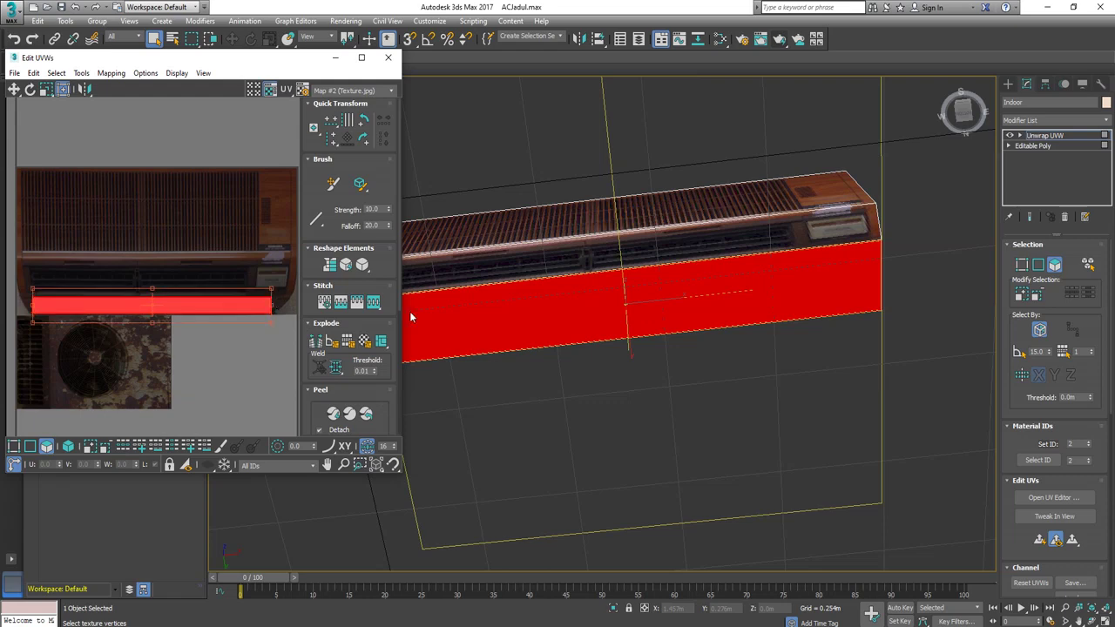
# Convert the Indoor unit to an editable poly and render the Perspective view to check its bottom face
pyautogui.rightClick(643, 322)
pyautogui.click(785, 459)
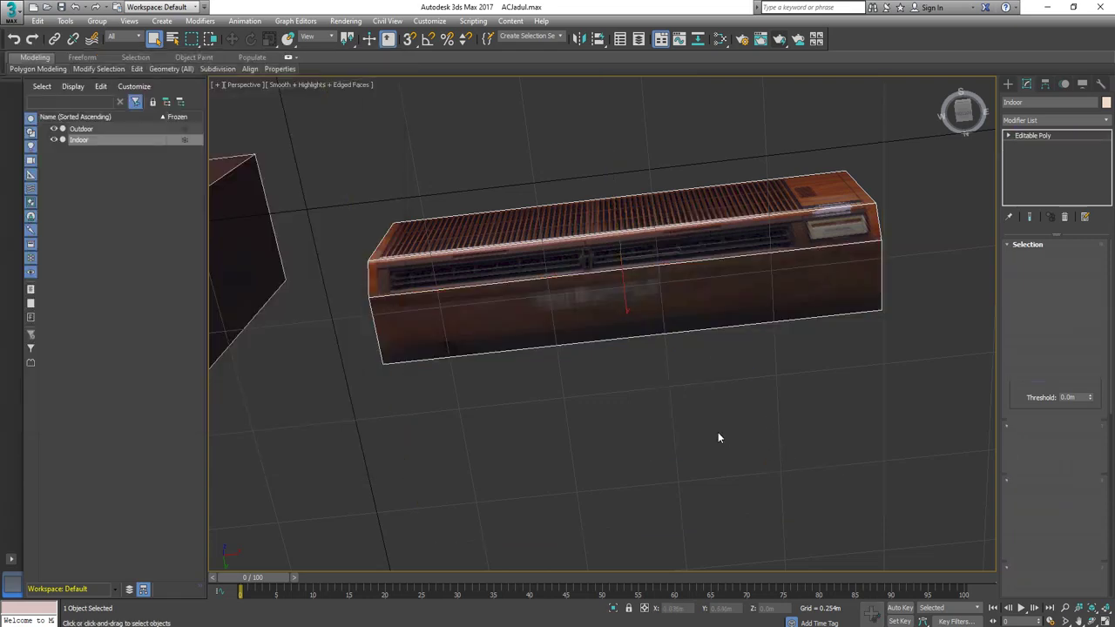
pyautogui.click(763, 39)
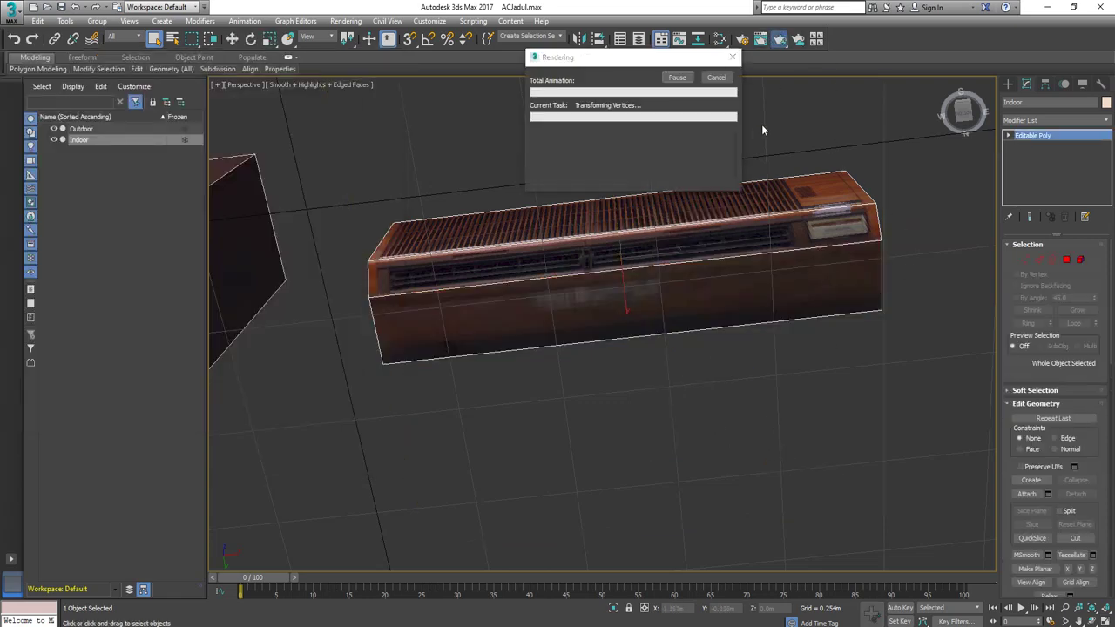
pyautogui.click(466, 70)
# Slightly chamfer the vertical front corner edges at both ends of the Indoor unit, then leave edge editing
pyautogui.keyDown('alt'); pyautogui.moveTo(473, 366); pyautogui.dragTo(787, 351, button='middle'); pyautogui.keyUp('alt')
pyautogui.press('2')
pyautogui.click(383, 313)
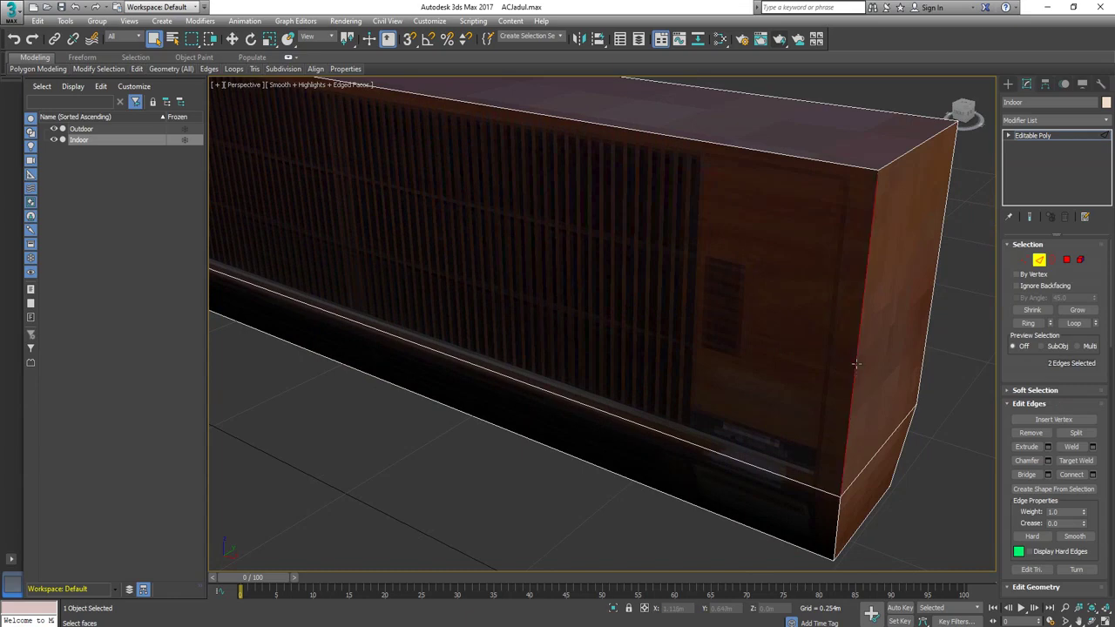
pyautogui.moveTo(853, 370); pyautogui.dragTo(853, 368)
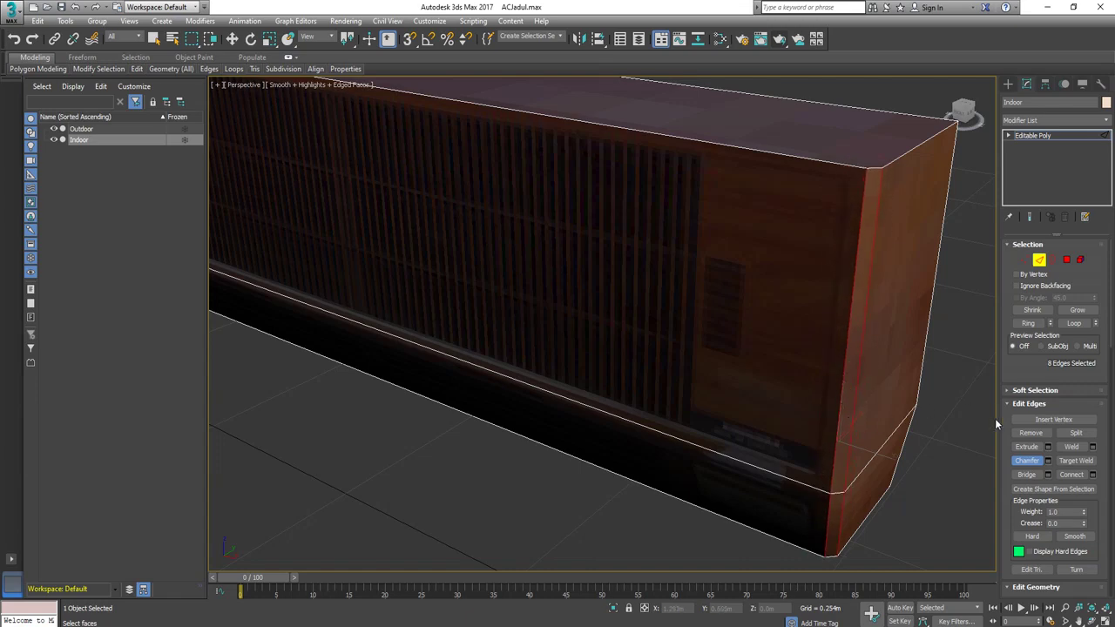
pyautogui.click(1035, 466)
pyautogui.click(946, 482)
pyautogui.scroll(-6, 854, 509)
pyautogui.keyDown('alt'); pyautogui.moveTo(853, 509); pyautogui.dragTo(936, 435, button='middle'); pyautogui.keyUp('alt')
pyautogui.keyDown('alt'); pyautogui.moveTo(634, 479); pyautogui.dragTo(584, 475, button='middle'); pyautogui.keyUp('alt')
pyautogui.scroll(-4, 627, 448)
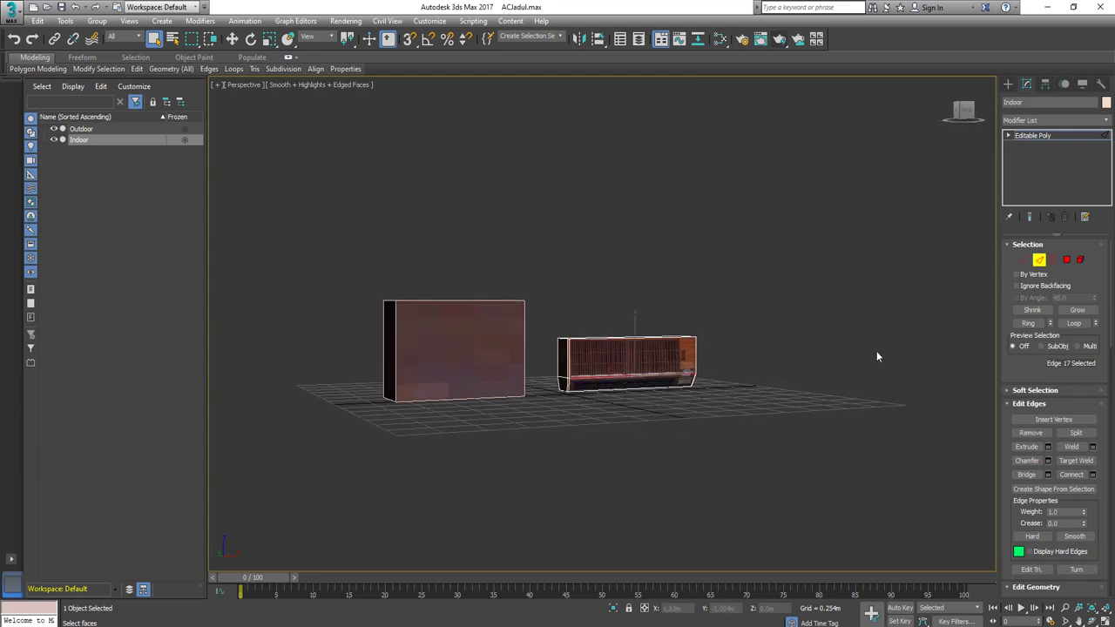
pyautogui.click(1038, 260)
# Add an Unwrap UVW modifier to the Outdoor unit with its front polygon selected and show Texture.jpg as the UV editor background
pyautogui.click(496, 375)
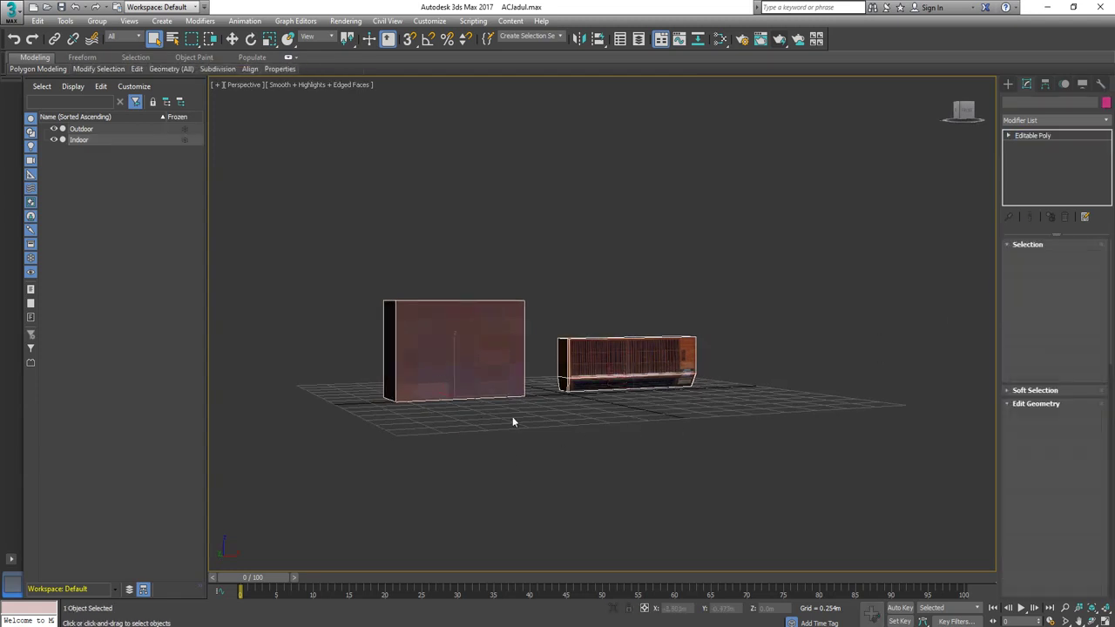
pyautogui.keyDown('alt'); pyautogui.moveTo(512, 418); pyautogui.dragTo(475, 451, button='middle'); pyautogui.keyUp('alt')
pyautogui.click(640, 391)
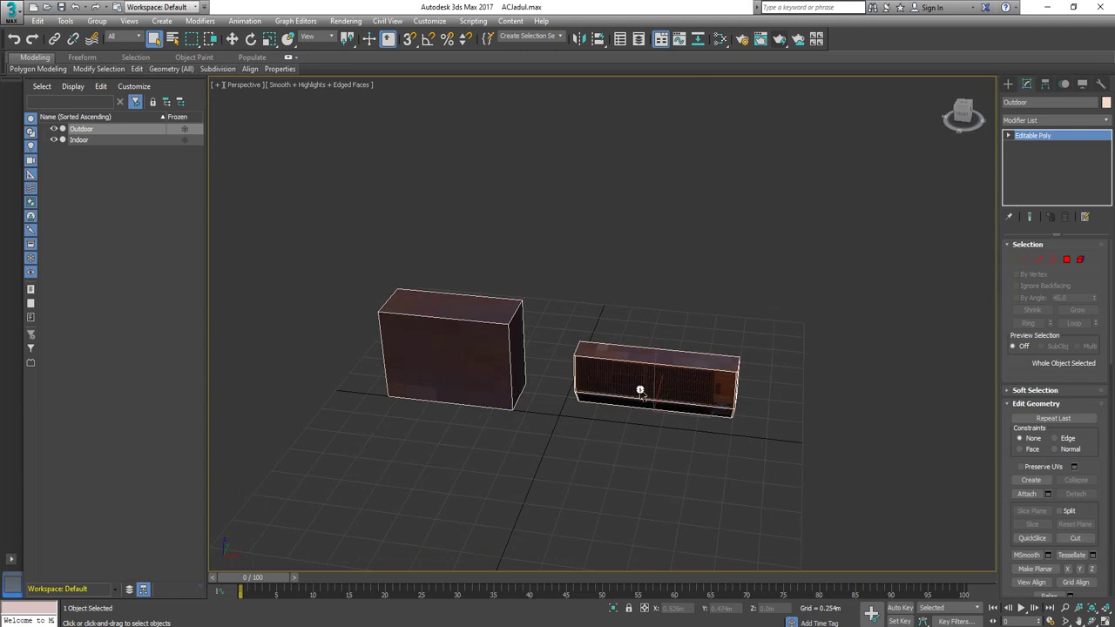
pyautogui.click(468, 360)
pyautogui.keyDown('alt'); pyautogui.moveTo(468, 360); pyautogui.dragTo(553, 401, button='middle'); pyautogui.keyUp('alt')
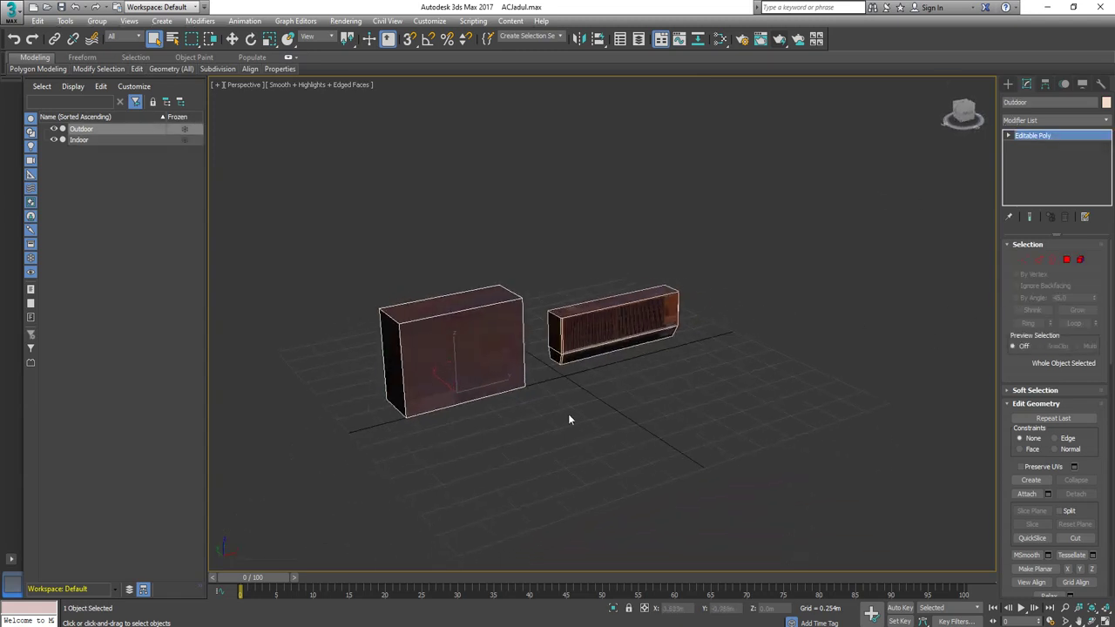
pyautogui.press('4')
pyautogui.click(585, 444)
pyautogui.click(501, 375)
pyautogui.click(1052, 135)
pyautogui.click(1054, 119)
pyautogui.scroll(-10, 1075, 601)
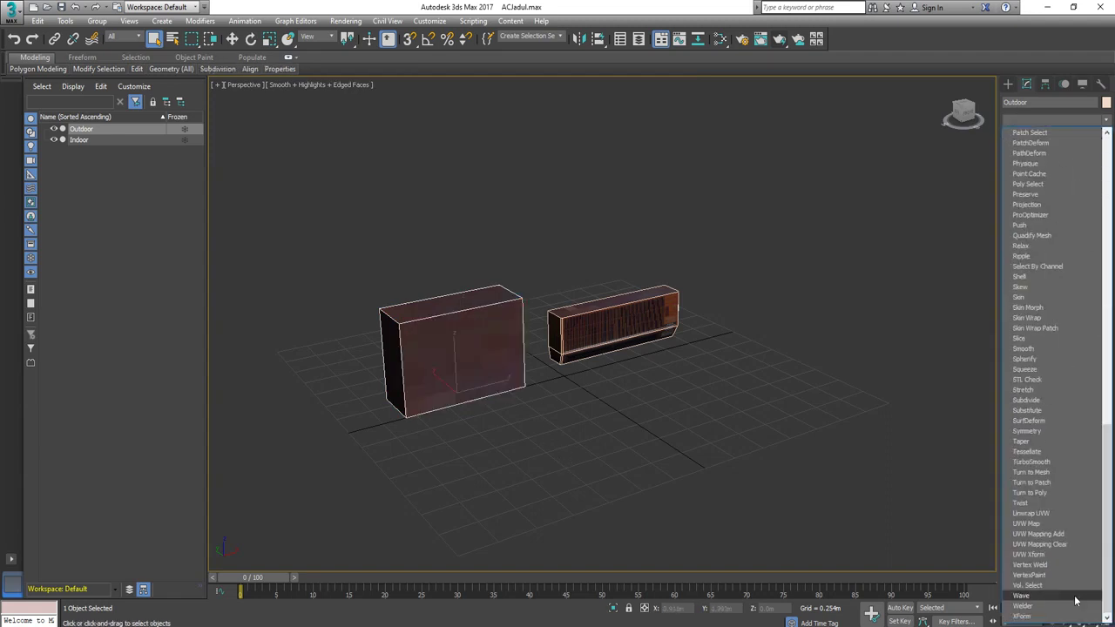
pyautogui.click(1031, 513)
pyautogui.click(1054, 498)
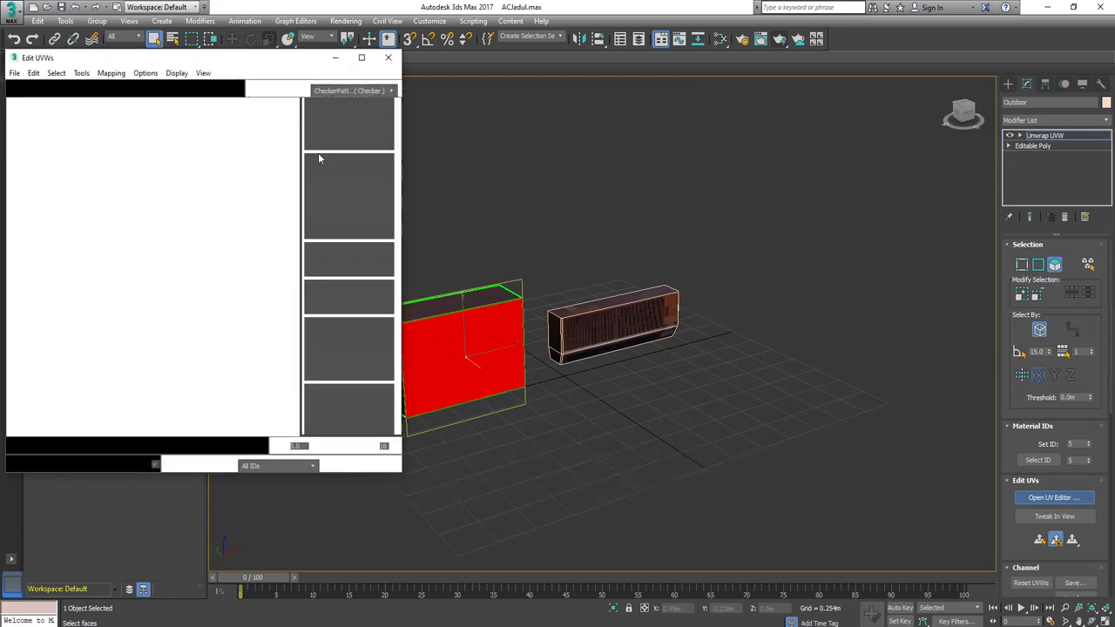
pyautogui.click(352, 91)
pyautogui.click(335, 117)
# Enlarge the UVs of the Outdoor unit's front and side polygons and fit the front polygon onto the rusty fan panel
pyautogui.moveTo(572, 408); pyautogui.dragTo(602, 344, button='middle')
pyautogui.keyDown('ctrl'); pyautogui.click(536, 342); pyautogui.keyUp('ctrl')
pyautogui.keyDown('alt'); pyautogui.moveTo(670, 342); pyautogui.dragTo(591, 358, button='middle'); pyautogui.keyUp('alt')
pyautogui.keyDown('ctrl'); pyautogui.click(628, 332); pyautogui.keyUp('ctrl')
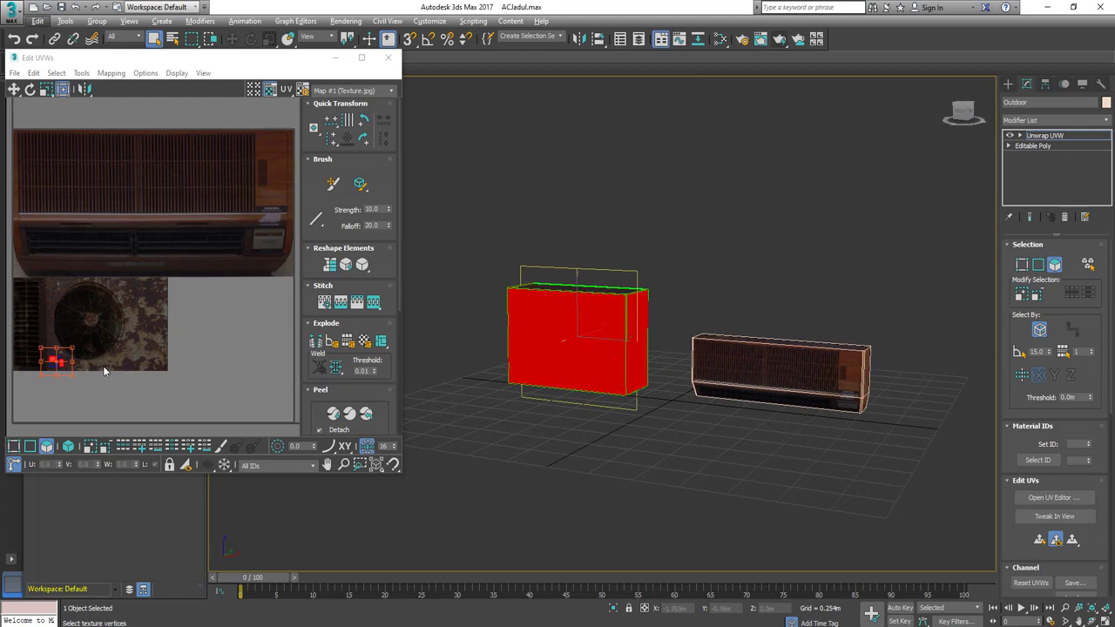
pyautogui.scroll(4, 104, 370)
pyautogui.moveTo(89, 353); pyautogui.dragTo(281, 150)
pyautogui.moveTo(211, 217); pyautogui.dragTo(80, 123)
pyautogui.click(155, 176)
pyautogui.moveTo(155, 176); pyautogui.dragTo(280, 375)
# Move the UVs of the Outdoor unit's two side polygons onto the vent grille beside the fan panel
pyautogui.click(240, 188)
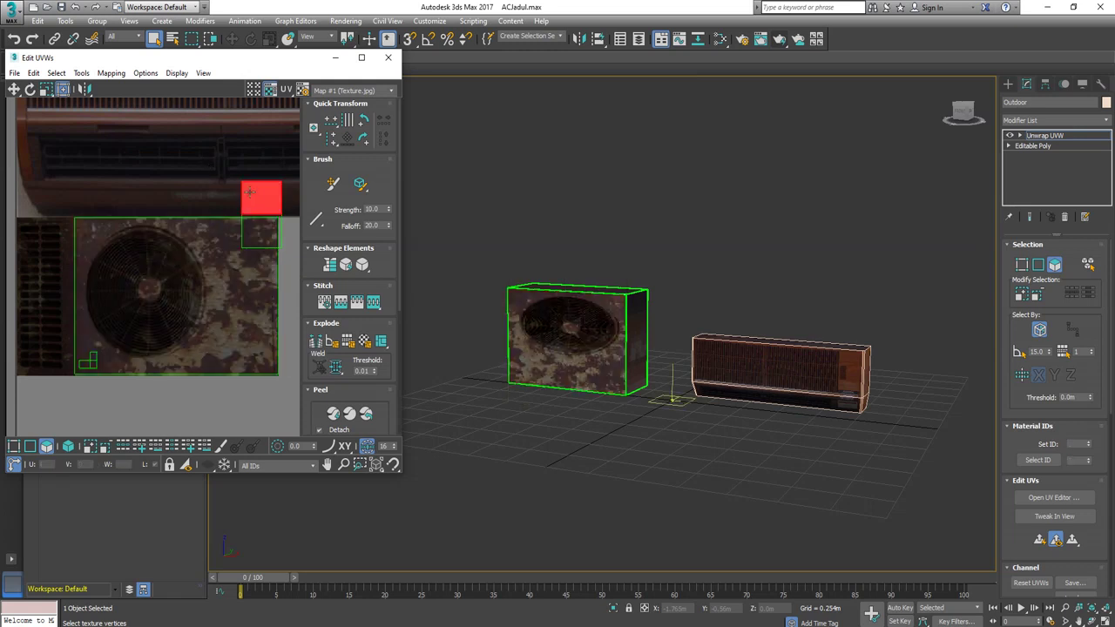
pyautogui.keyDown('ctrl'); pyautogui.click(273, 223); pyautogui.keyUp('ctrl')
pyautogui.click(261, 199)
pyautogui.moveTo(261, 198); pyautogui.dragTo(41, 236)
pyautogui.keyDown('ctrl'); pyautogui.click(204, 238); pyautogui.keyUp('ctrl')
pyautogui.moveTo(276, 225); pyautogui.dragTo(57, 237)
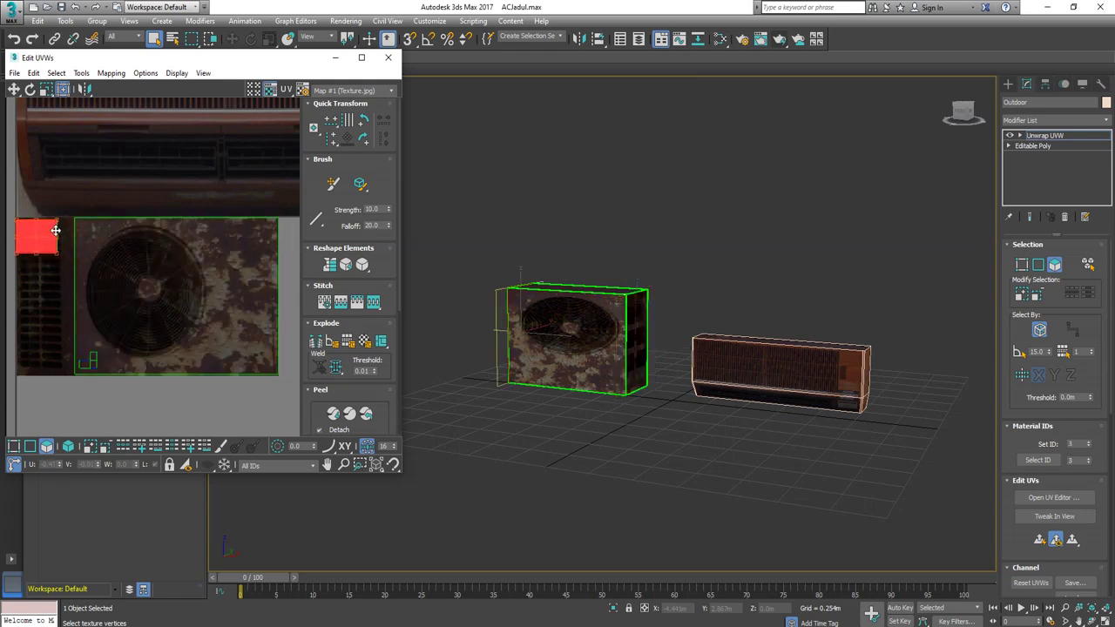
# Stretch the two side polygons' UVs together to cover the full height and width of the vent grille
pyautogui.scroll(5, 64, 254)
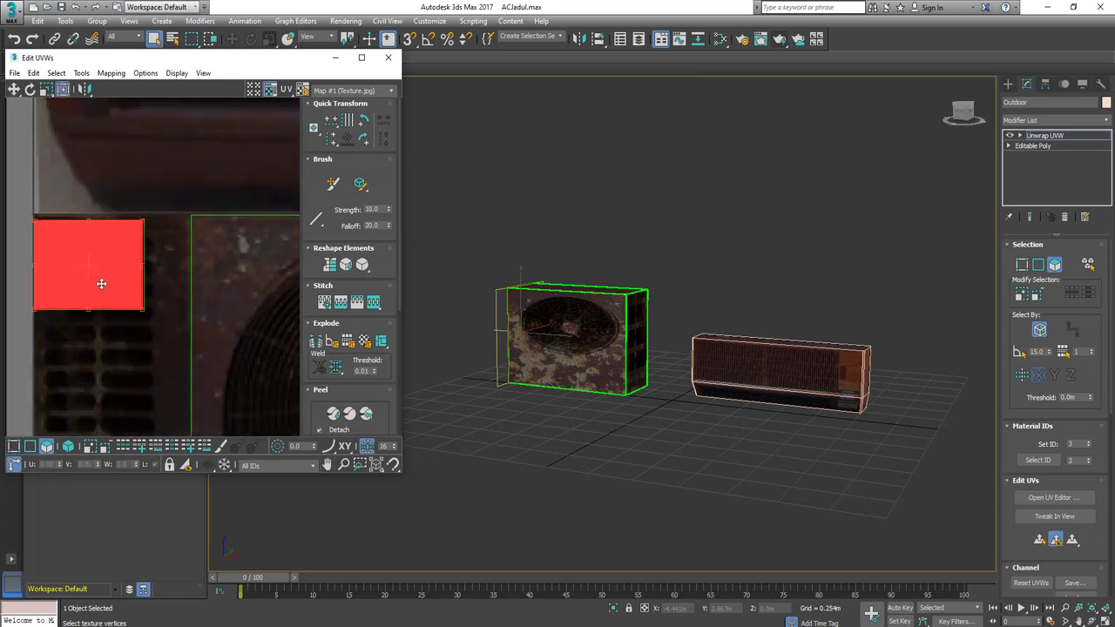
pyautogui.moveTo(146, 340); pyautogui.dragTo(153, 324)
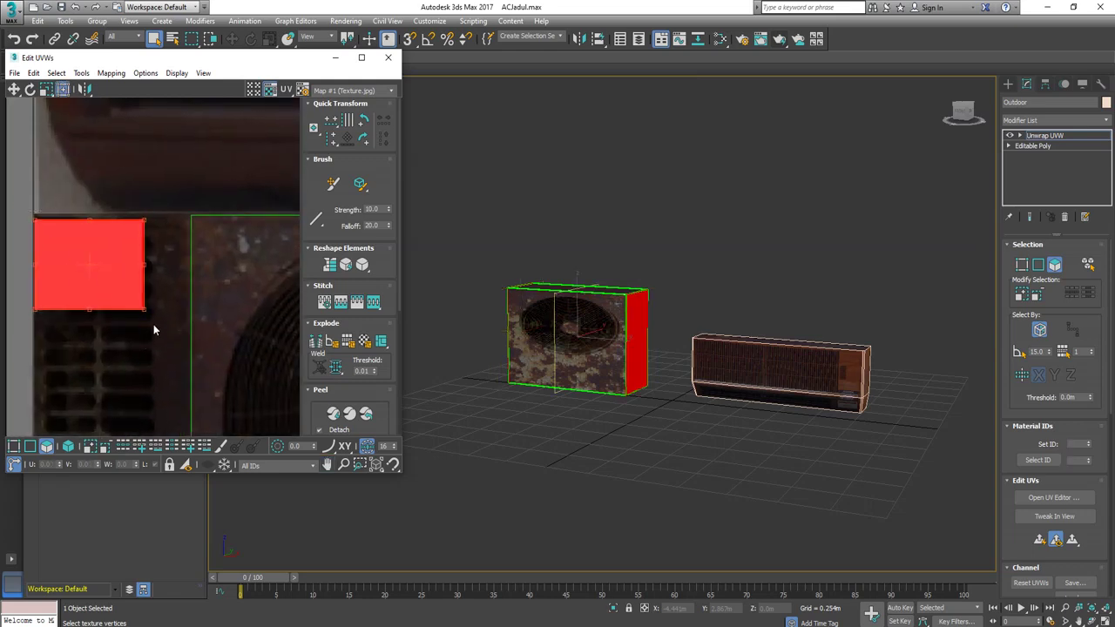
pyautogui.moveTo(35, 220); pyautogui.dragTo(35, 217)
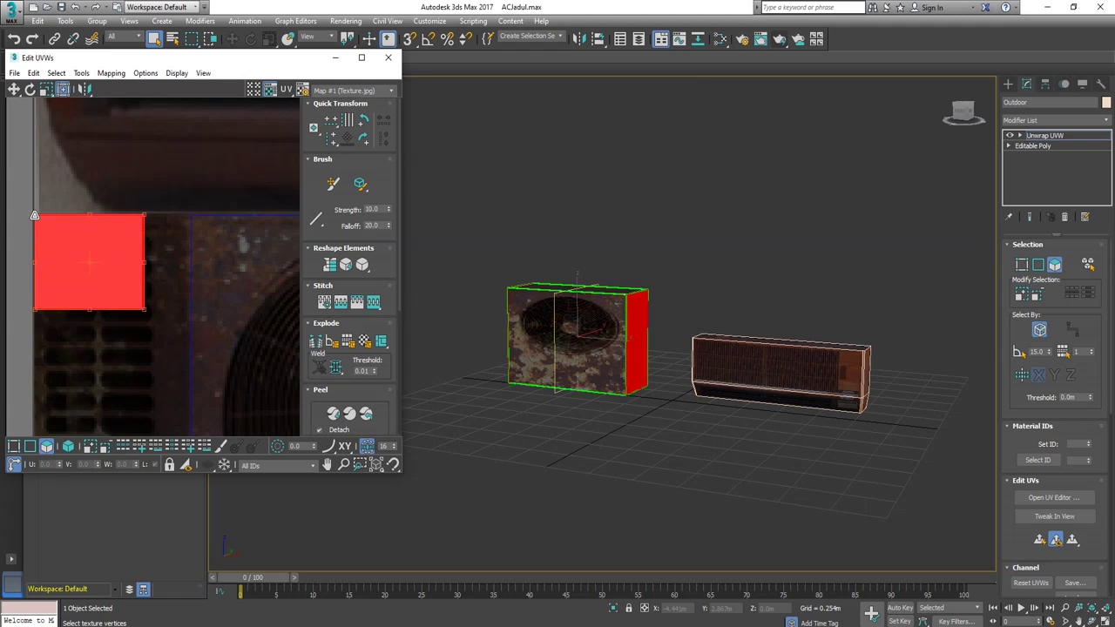
pyautogui.scroll(-3, 177, 392)
pyautogui.moveTo(177, 392); pyautogui.dragTo(169, 238, button='middle')
pyautogui.moveTo(155, 214); pyautogui.dragTo(184, 409)
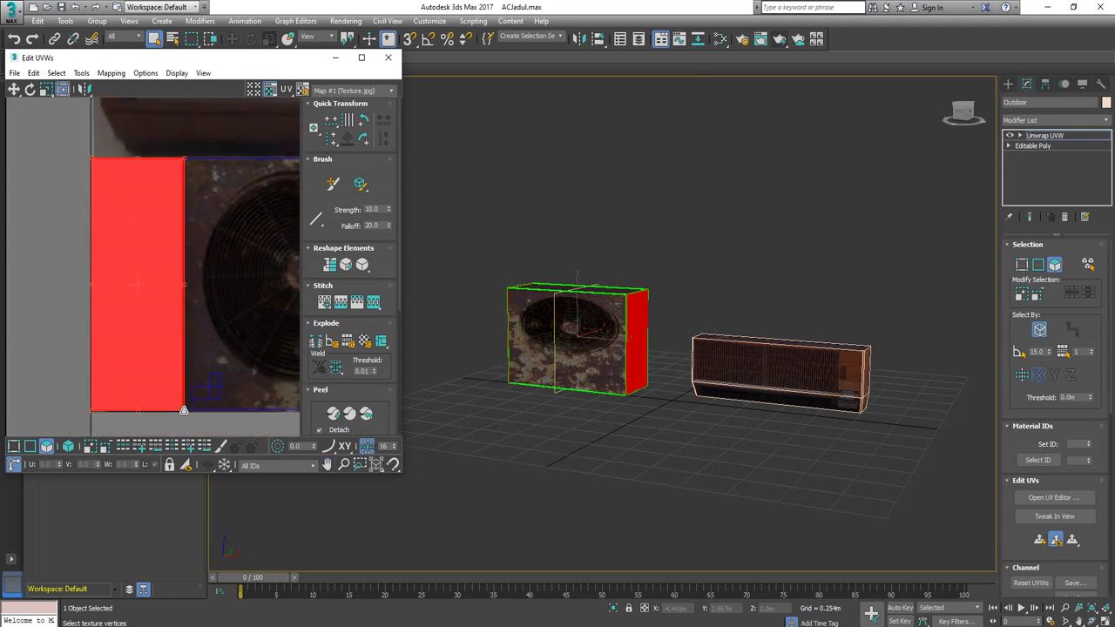
# Rotate the UVs of the Outdoor unit's opposite side polygon half a turn over the vent grille
pyautogui.click(604, 435)
pyautogui.click(586, 366)
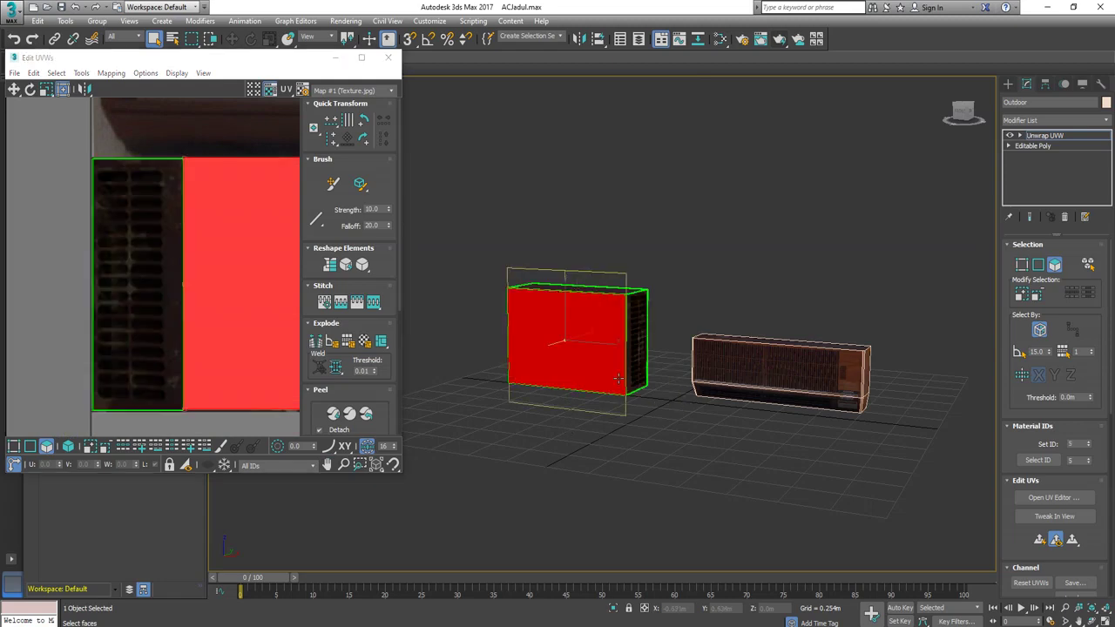
pyautogui.keyDown('alt'); pyautogui.moveTo(697, 476); pyautogui.dragTo(500, 462, button='middle'); pyautogui.keyUp('alt')
pyautogui.click(607, 386)
pyautogui.scroll(-4, 184, 316)
pyautogui.click(162, 334)
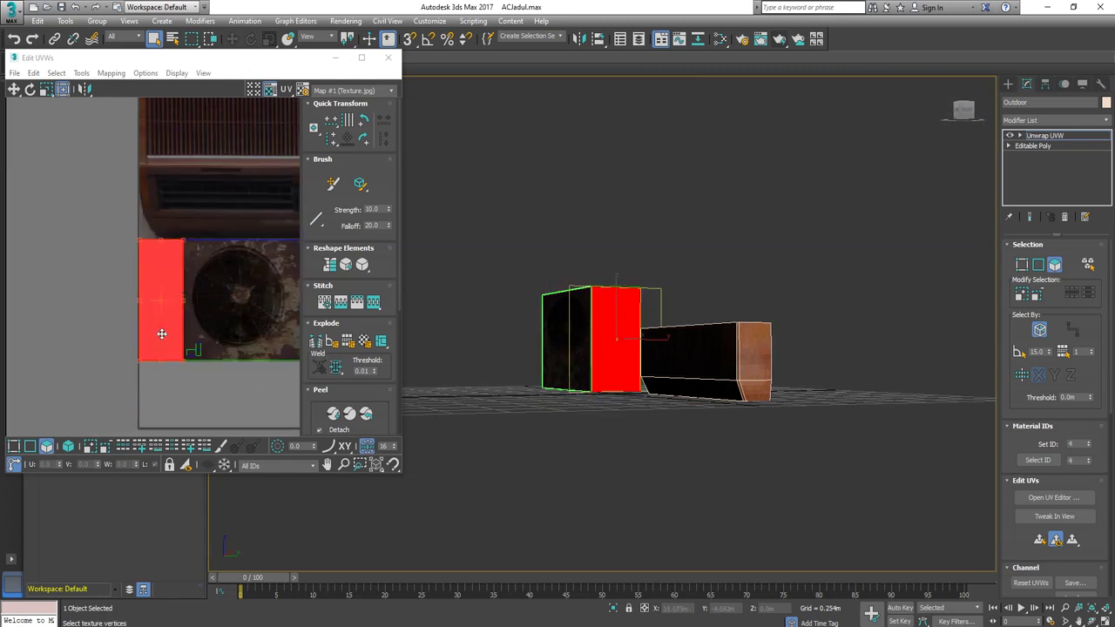
pyautogui.moveTo(161, 237); pyautogui.dragTo(162, 340)
# Rotate the UVs of the Outdoor unit's front polygon by -90 degrees
pyautogui.click(213, 341)
pyautogui.click(235, 314)
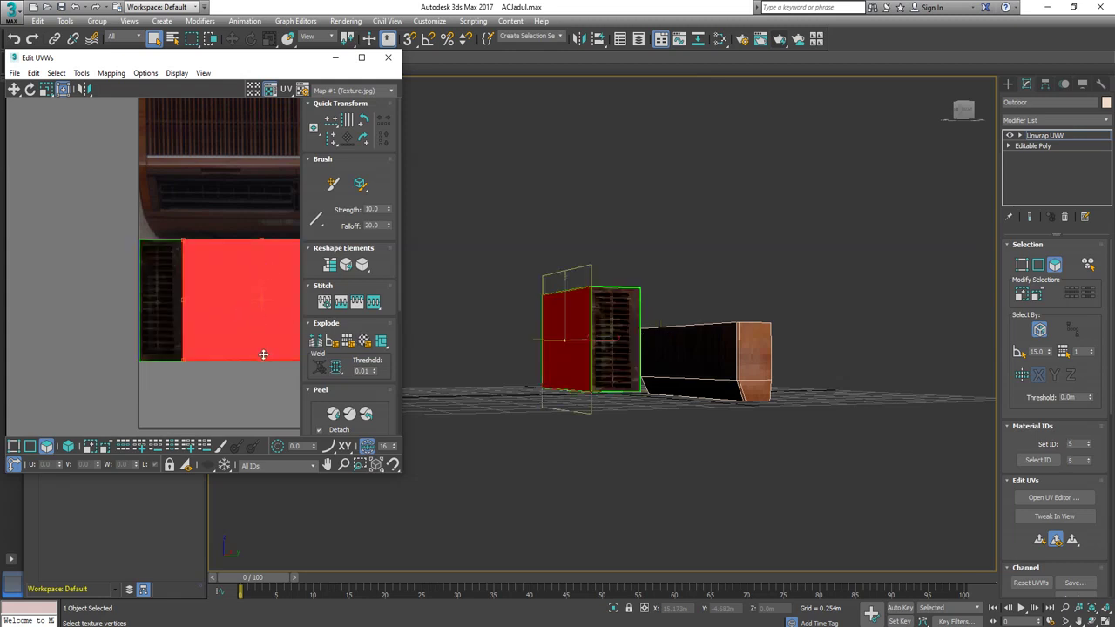
pyautogui.moveTo(262, 360); pyautogui.dragTo(173, 300)
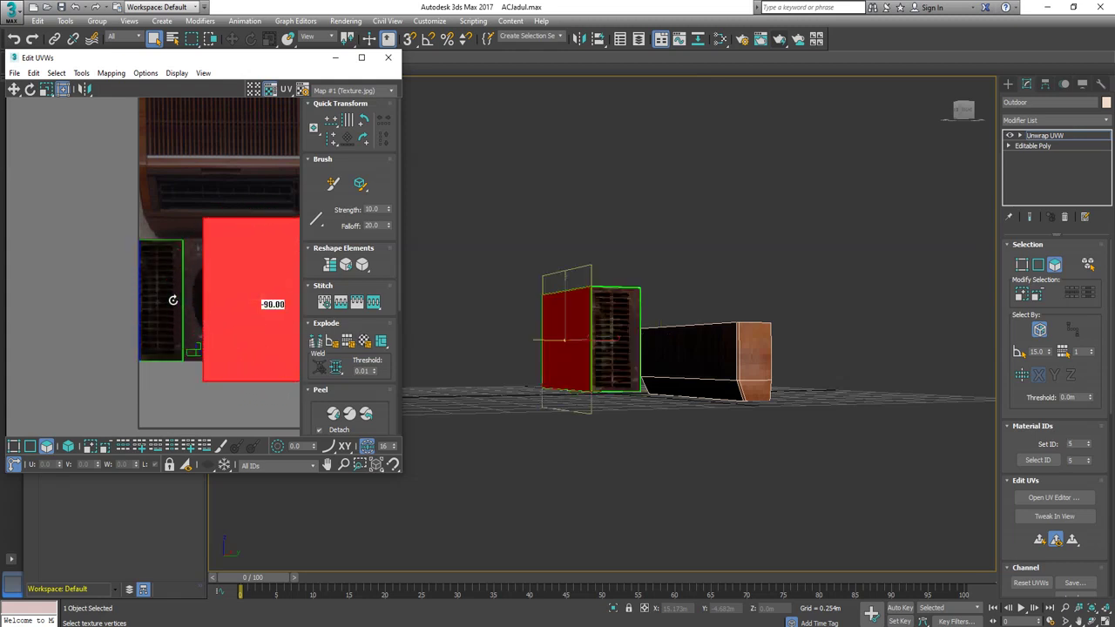
pyautogui.keyDown('alt'); pyautogui.moveTo(659, 448); pyautogui.dragTo(867, 324, button='middle'); pyautogui.keyUp('alt')
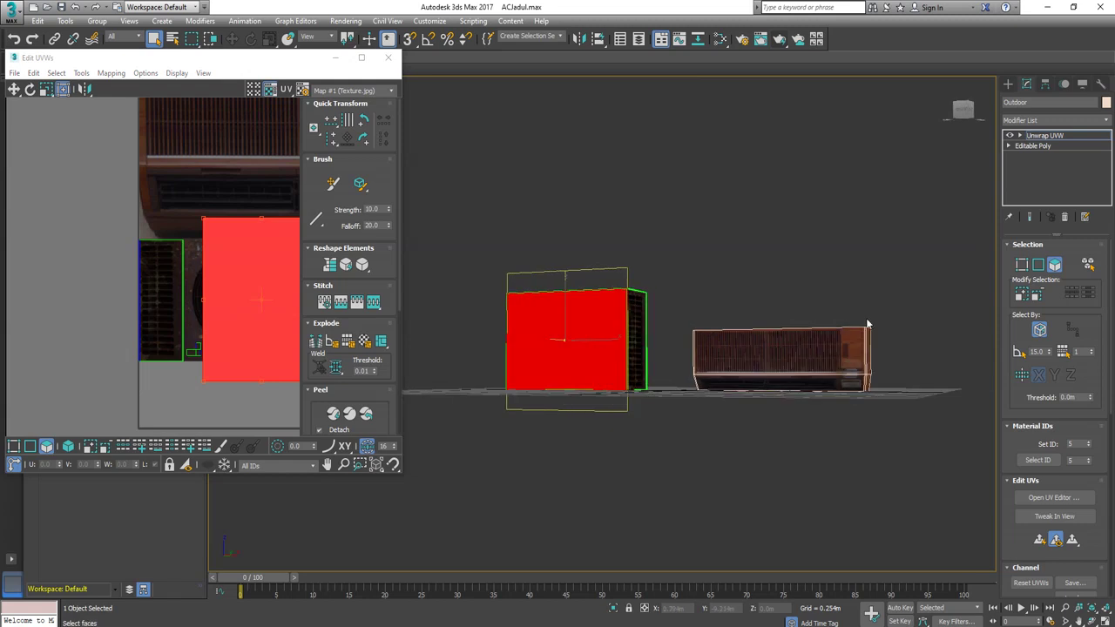
# Reopen the UV editor and fit the front polygon's UV corners to the edges of the rusty fan panel
pyautogui.click(1041, 136)
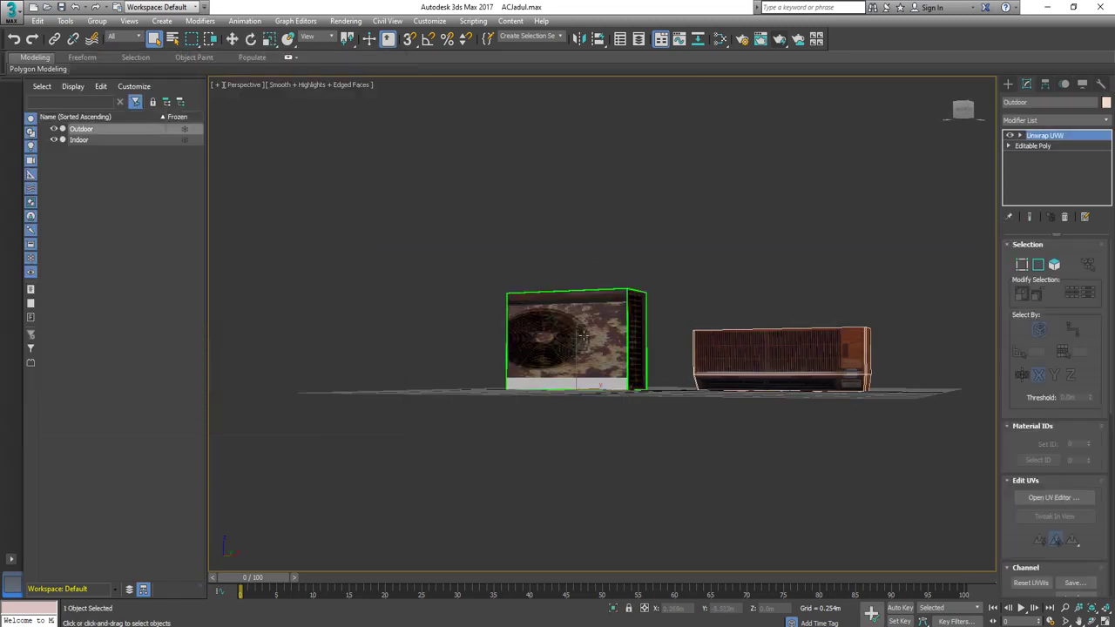
pyautogui.click(1054, 497)
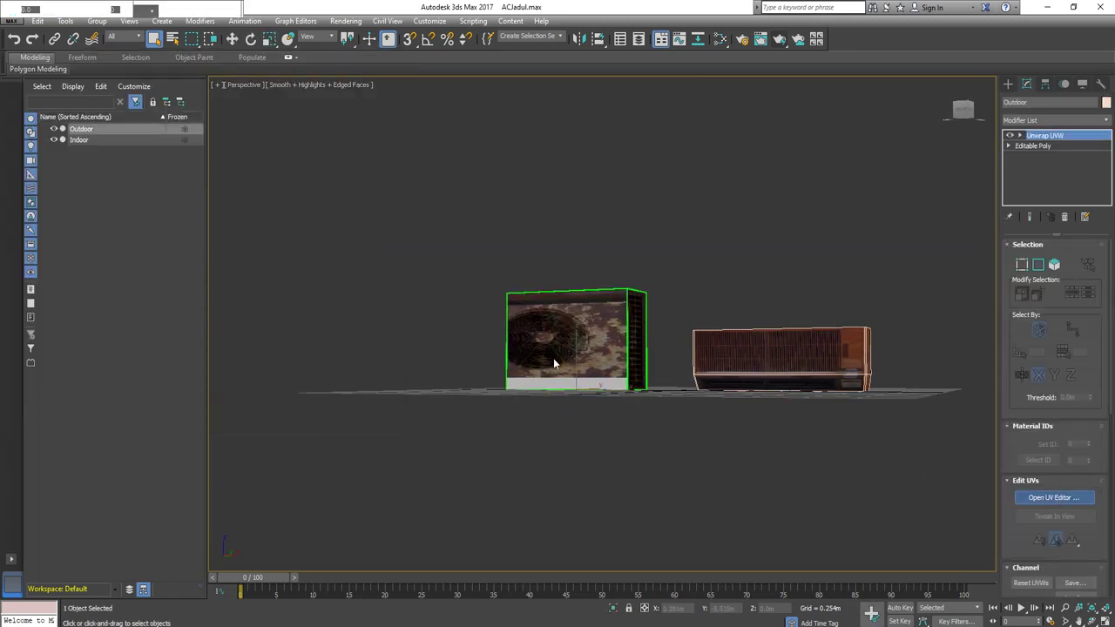
pyautogui.click(96, 131)
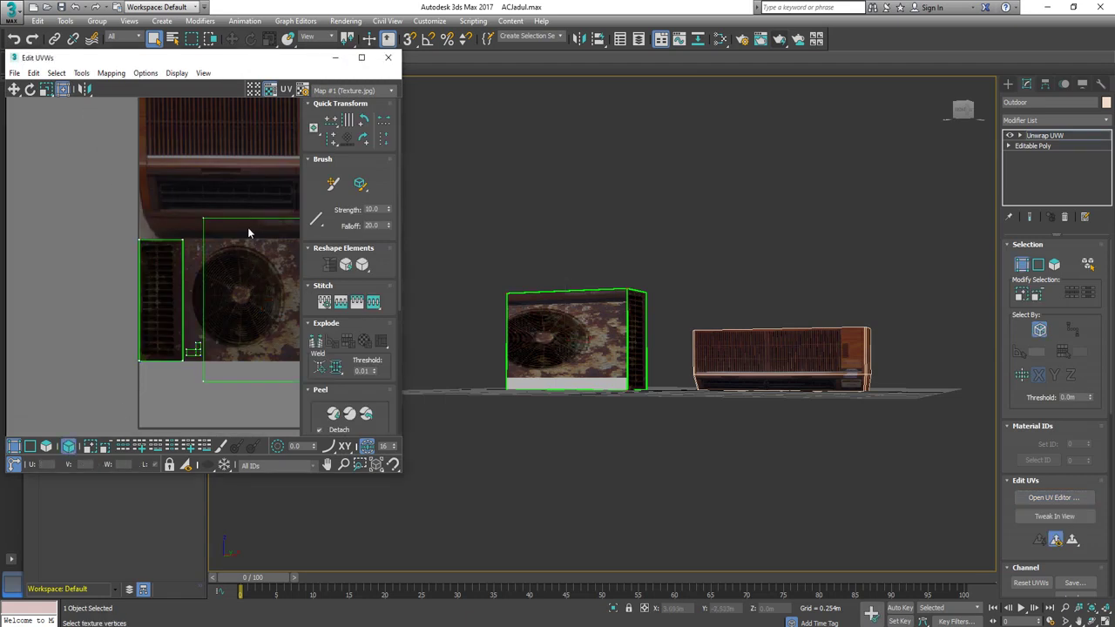
pyautogui.moveTo(192, 285); pyautogui.dragTo(126, 273, button='middle')
pyautogui.scroll(2, 152, 235)
pyautogui.moveTo(136, 198); pyautogui.dragTo(110, 225)
pyautogui.moveTo(104, 341); pyautogui.dragTo(80, 331, button='middle')
pyautogui.moveTo(172, 357); pyautogui.dragTo(199, 330)
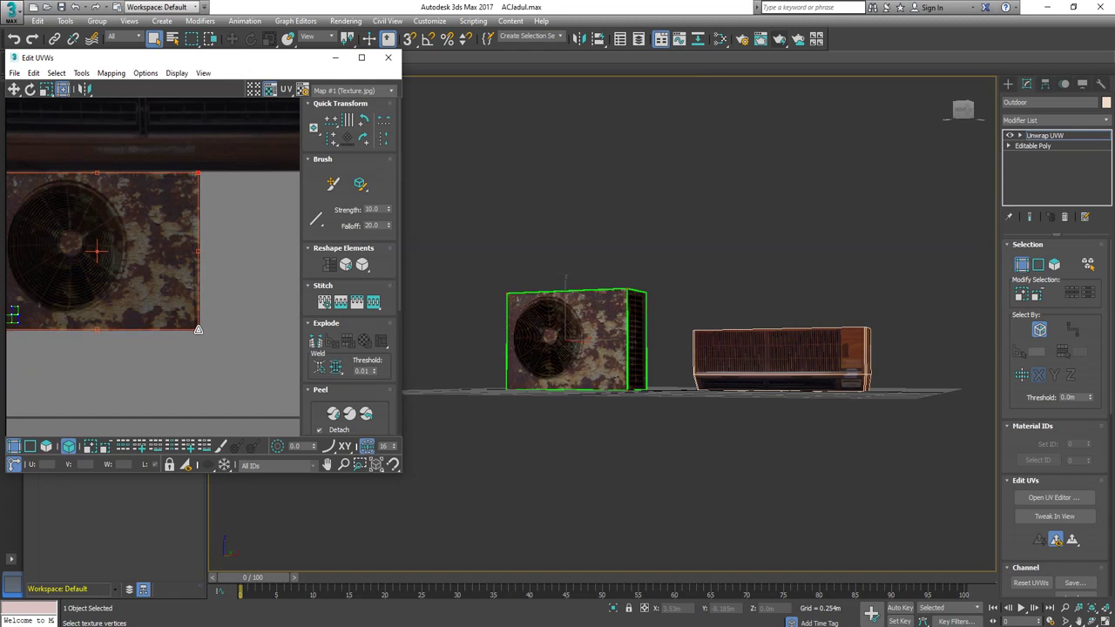
# Convert the Outdoor unit to an Editable Poly, collapsing its Unwrap UVW modifier, and deselect it
pyautogui.keyDown('alt'); pyautogui.moveTo(730, 425); pyautogui.dragTo(709, 433, button='middle'); pyautogui.keyUp('alt')
pyautogui.rightClick(682, 394)
pyautogui.moveTo(775, 525)
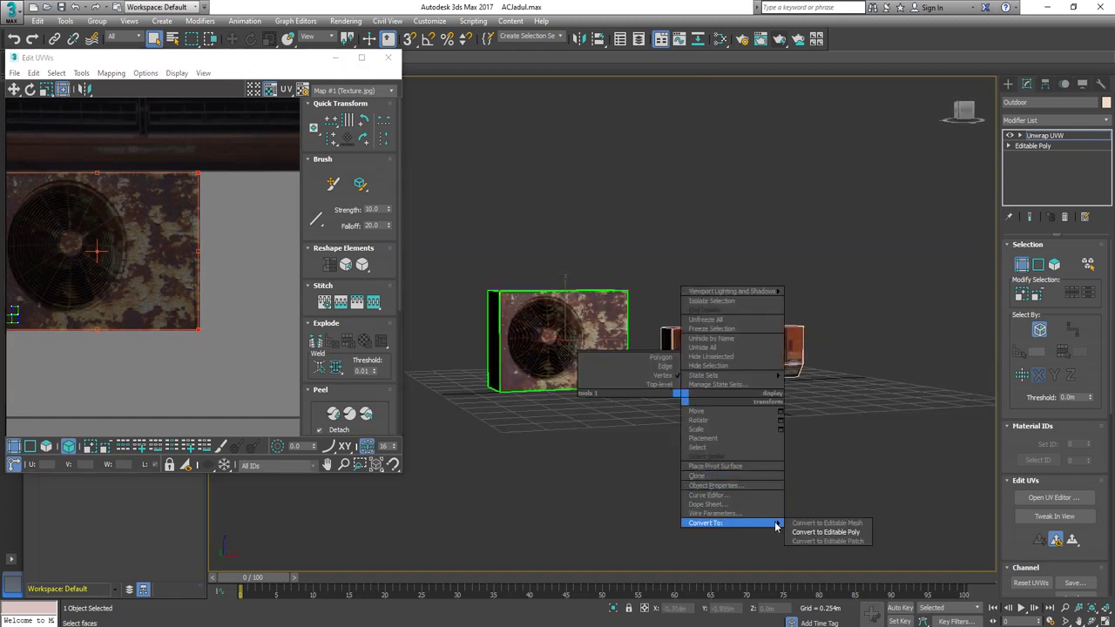
pyautogui.click(830, 532)
pyautogui.click(746, 449)
pyautogui.scroll(-3, 765, 411)
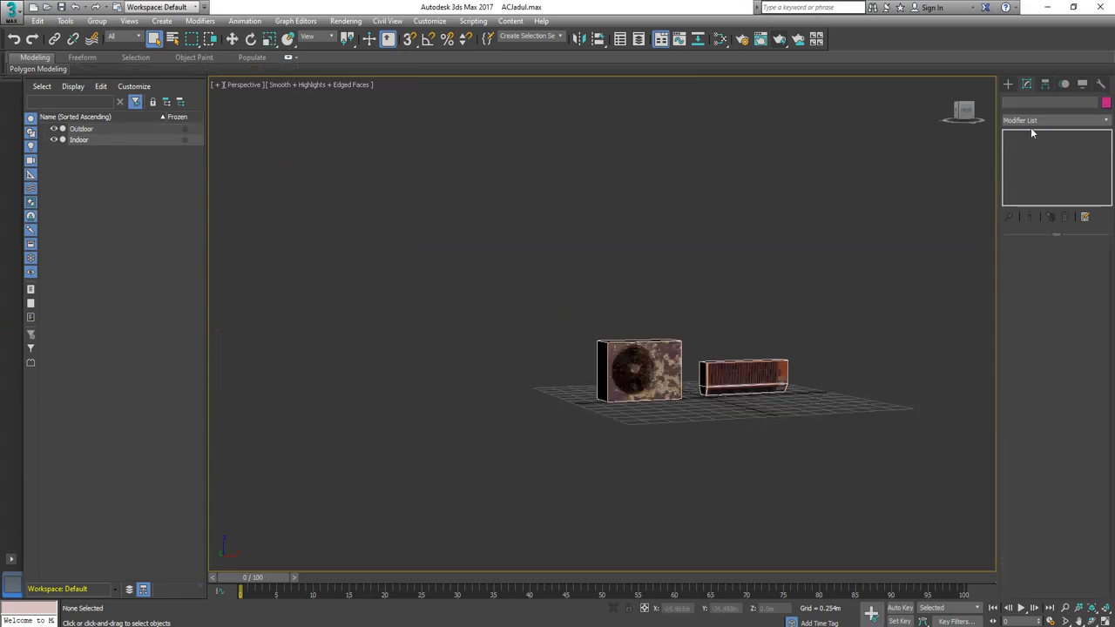
# Clone the Outdoor unit's box element straight down to just below the original, within the same object
pyautogui.scroll(5, 655, 406)
pyautogui.moveTo(634, 418)
pyautogui.keyDown('alt'); pyautogui.mouseDown(button='middle')
pyautogui.moveTo(642, 393)
pyautogui.moveTo(650, 410)
pyautogui.mouseUp(button='middle'); pyautogui.keyUp('alt')
pyautogui.moveTo(662, 387); pyautogui.dragTo(606, 459, button='middle')
pyautogui.click(610, 343)
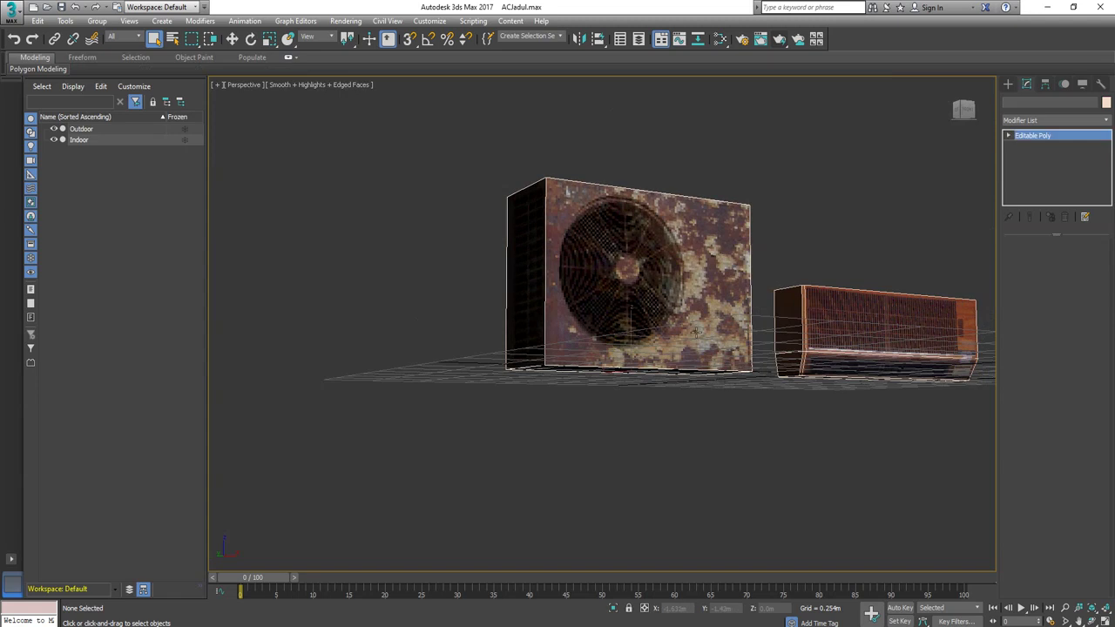
pyautogui.press('w')
pyautogui.keyDown('alt'); pyautogui.moveTo(637, 428); pyautogui.dragTo(640, 412, button='middle'); pyautogui.keyUp('alt')
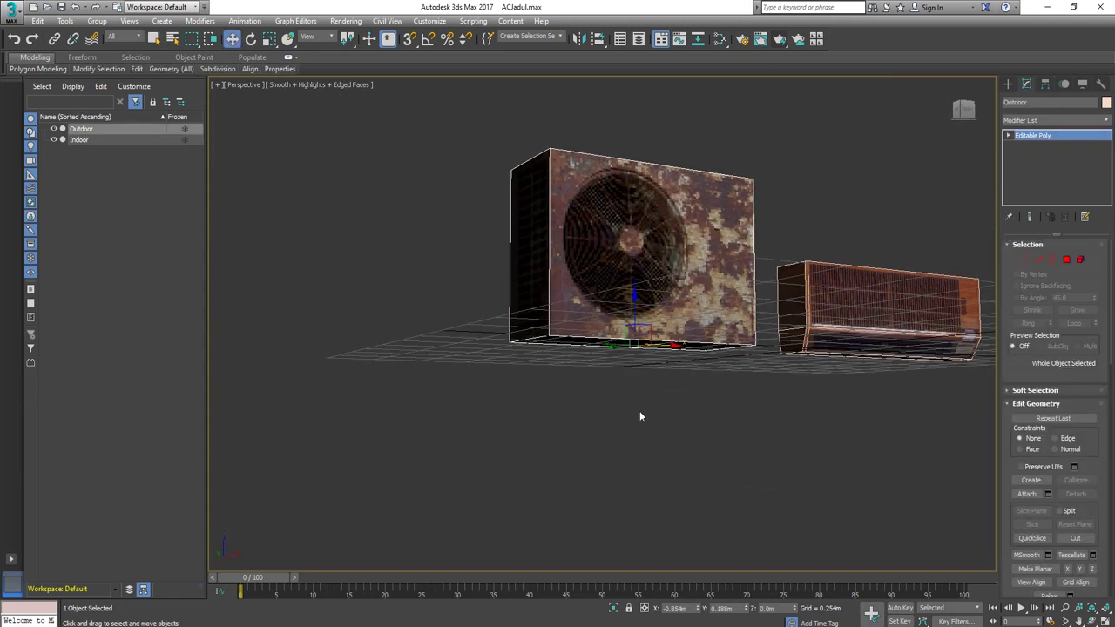
pyautogui.press('5')
pyautogui.click(623, 303)
pyautogui.moveTo(633, 224)
pyautogui.keyDown('shift'); pyautogui.mouseDown()
pyautogui.moveTo(662, 421)
pyautogui.moveTo(682, 400)
pyautogui.mouseUp(); pyautogui.keyUp('shift')
pyautogui.click(611, 334)
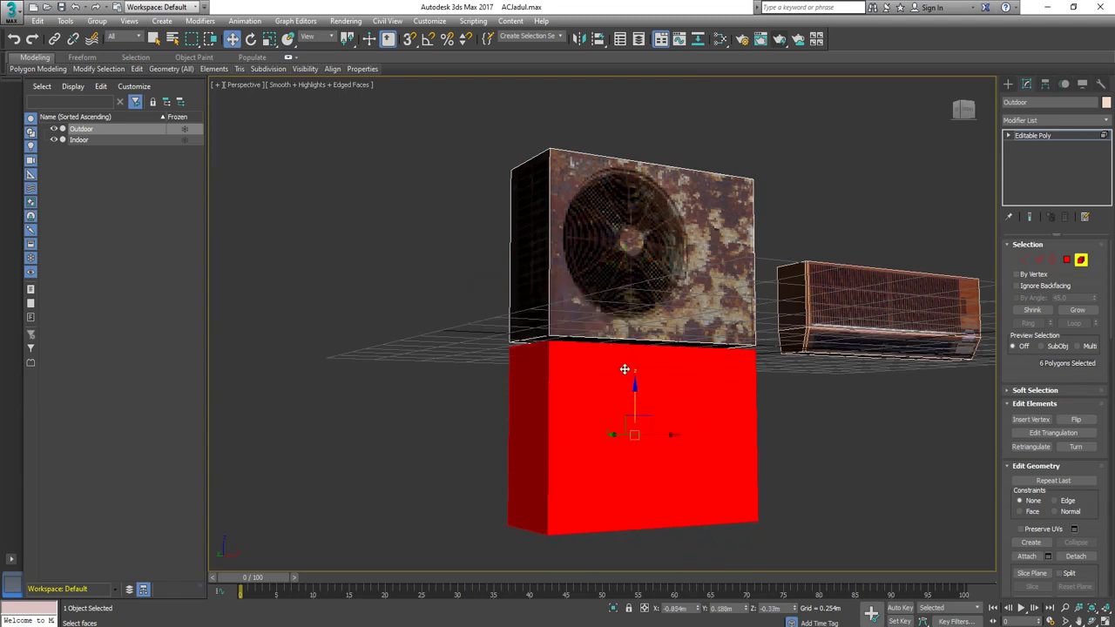
# Move the cloned box further down and delete its vertices at one end, leaving only a single side polygon
pyautogui.moveTo(696, 485); pyautogui.dragTo(664, 471, button='middle')
pyautogui.press('4')
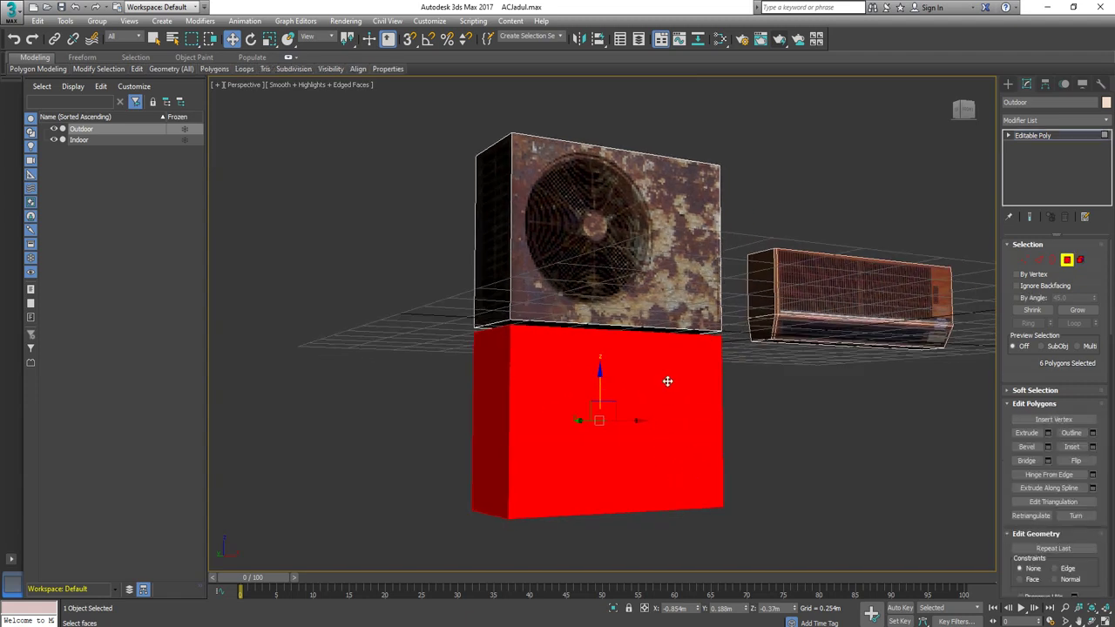
pyautogui.moveTo(602, 383); pyautogui.dragTo(607, 532)
pyautogui.moveTo(679, 548); pyautogui.dragTo(658, 323, button='middle')
pyautogui.press('1')
pyautogui.moveTo(728, 374); pyautogui.dragTo(812, 558)
pyautogui.press('Delete')
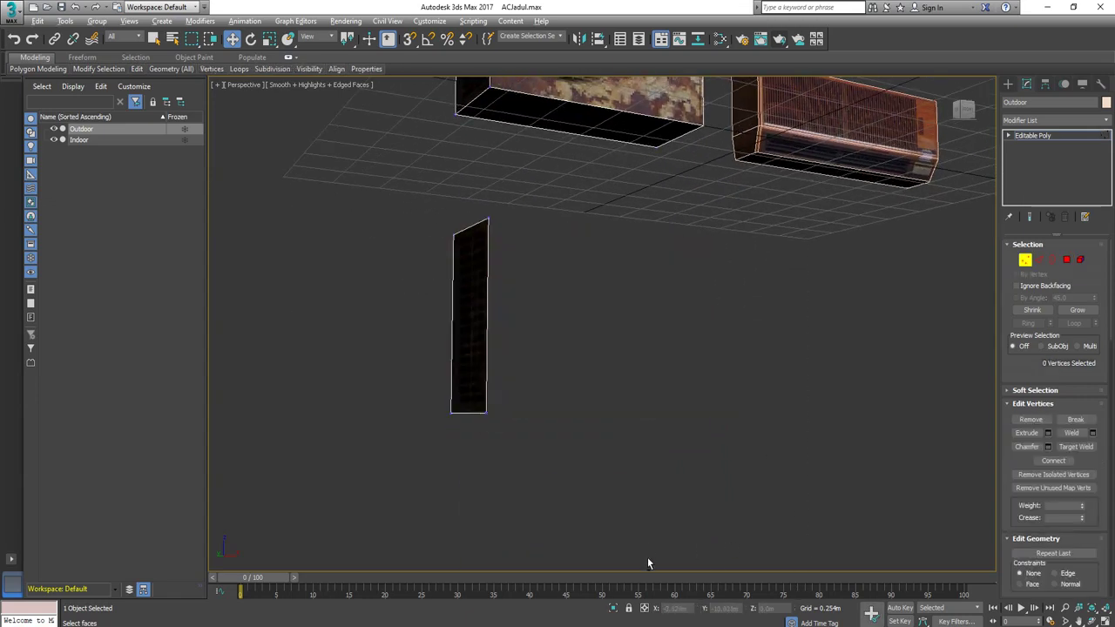
# Reshape the leftover side polygon with its vertices into a short bracket that tapers toward the lower end
pyautogui.keyDown('alt'); pyautogui.moveTo(647, 564); pyautogui.dragTo(705, 540, button='middle'); pyautogui.keyUp('alt')
pyautogui.click(588, 428)
pyautogui.moveTo(574, 431); pyautogui.dragTo(533, 272)
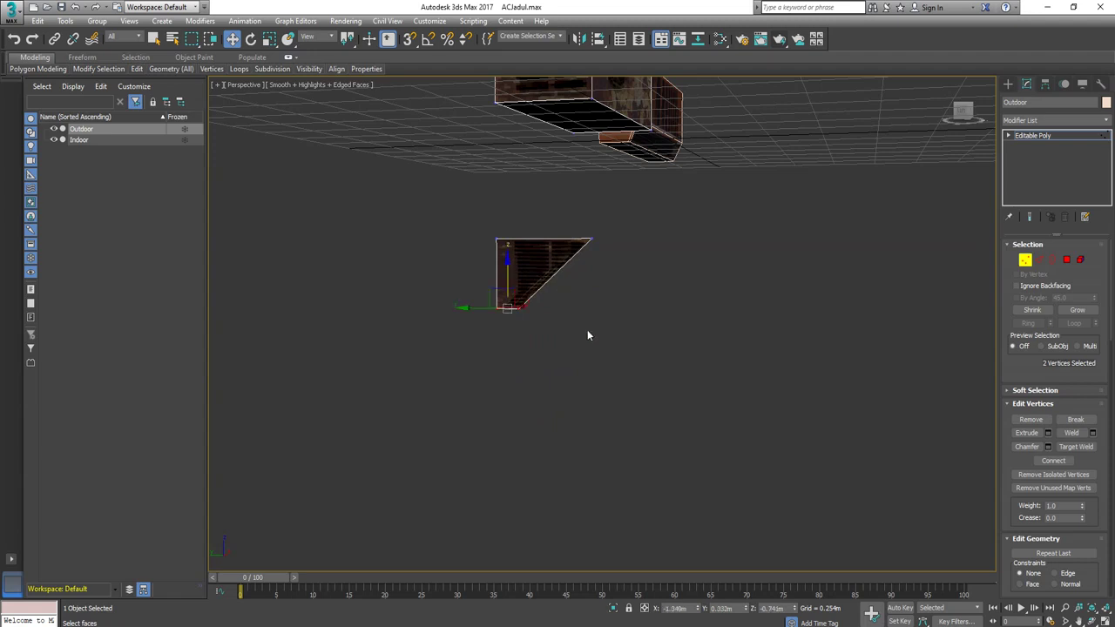
# Extrude the bracket's upper edge upward about 0.043 m to add a strip above the tapered part
pyautogui.press('2')
pyautogui.click(562, 240)
pyautogui.keyDown('shift'); pyautogui.moveTo(544, 201); pyautogui.dragTo(544, 186); pyautogui.keyUp('shift')
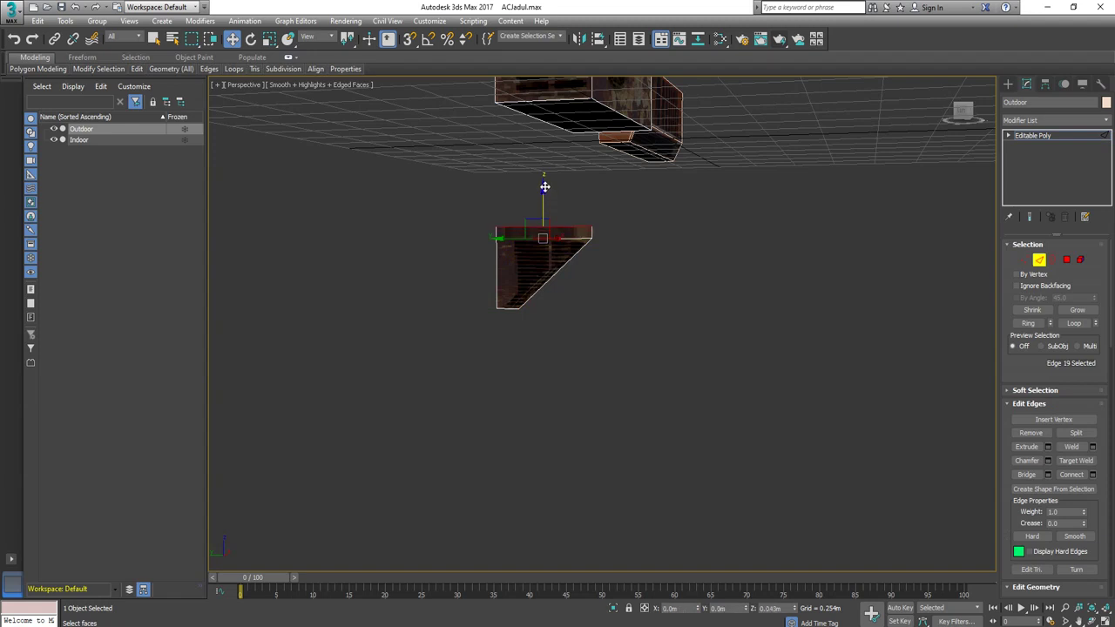
# Extend the bracket's upper and back edges sideways along X by about 0.035 m to form a narrow flange
pyautogui.keyDown('alt'); pyautogui.moveTo(599, 317); pyautogui.dragTo(487, 319, button='middle'); pyautogui.keyUp('alt')
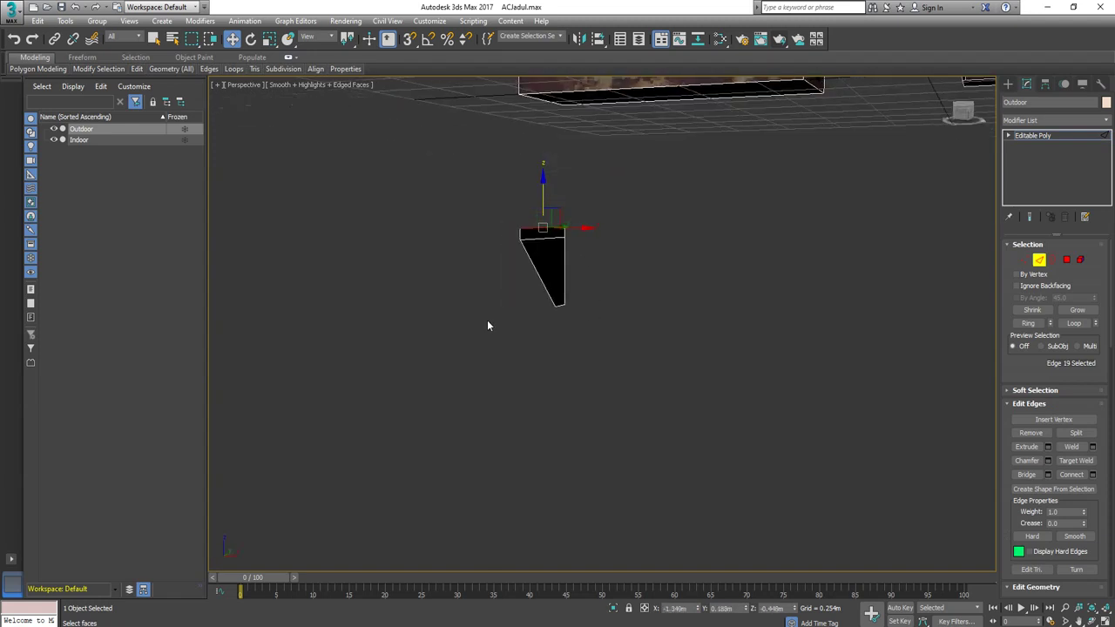
pyautogui.keyDown('ctrl'); pyautogui.click(566, 244); pyautogui.keyUp('ctrl')
pyautogui.keyDown('ctrl'); pyautogui.click(566, 232); pyautogui.keyUp('ctrl')
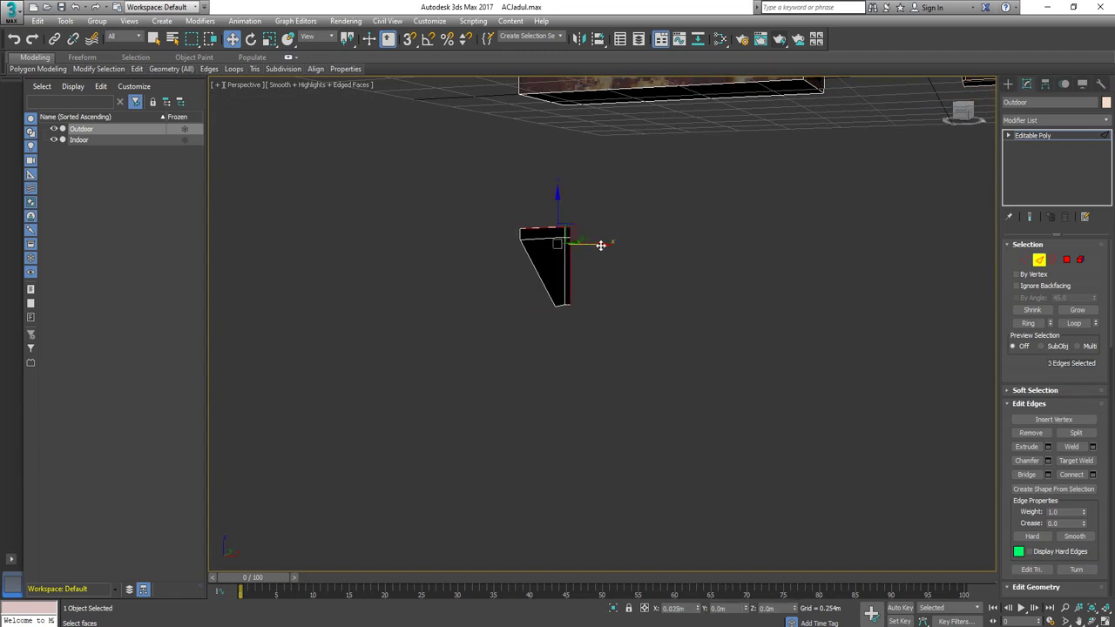
pyautogui.moveTo(600, 244); pyautogui.dragTo(604, 260)
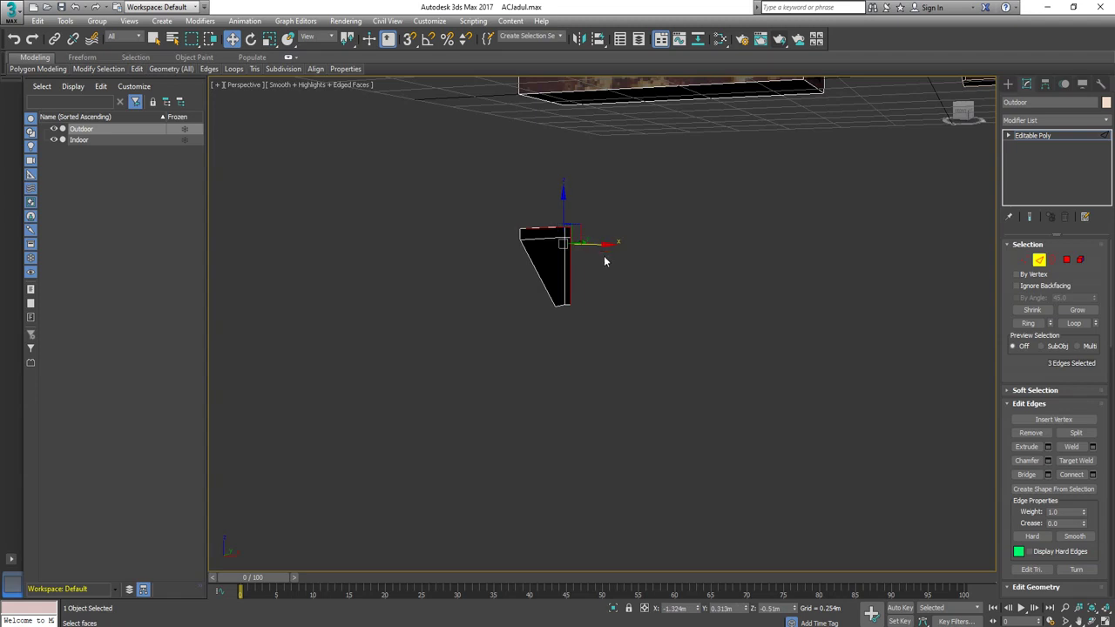
pyautogui.click(614, 307)
pyautogui.keyDown('alt'); pyautogui.moveTo(587, 327); pyautogui.dragTo(632, 322, button='middle'); pyautogui.keyUp('alt')
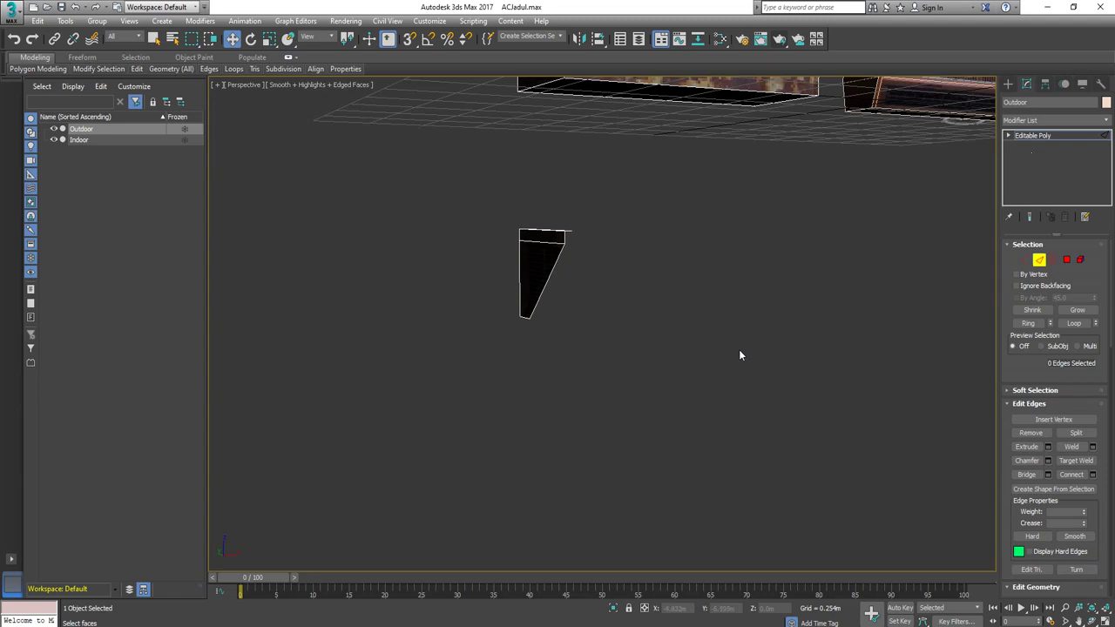
# Select the bracket element and detach it from the Outdoor unit as a separate object named Siku
pyautogui.keyDown('alt'); pyautogui.moveTo(970, 218); pyautogui.dragTo(952, 253, button='middle'); pyautogui.keyUp('alt')
pyautogui.click(1042, 259)
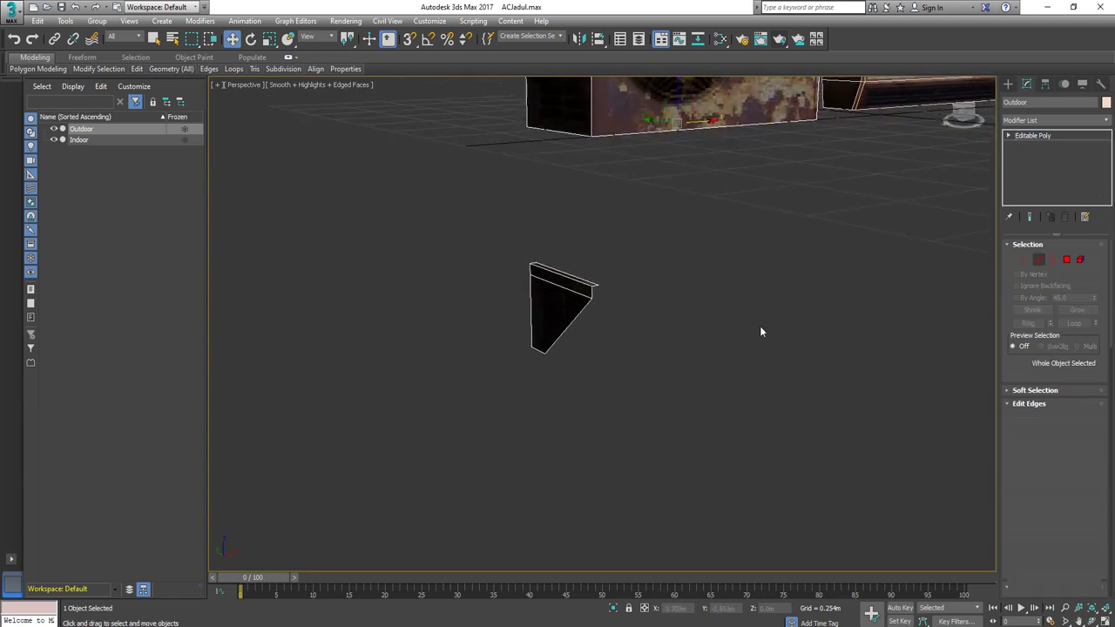
pyautogui.click(698, 291)
pyautogui.click(559, 307)
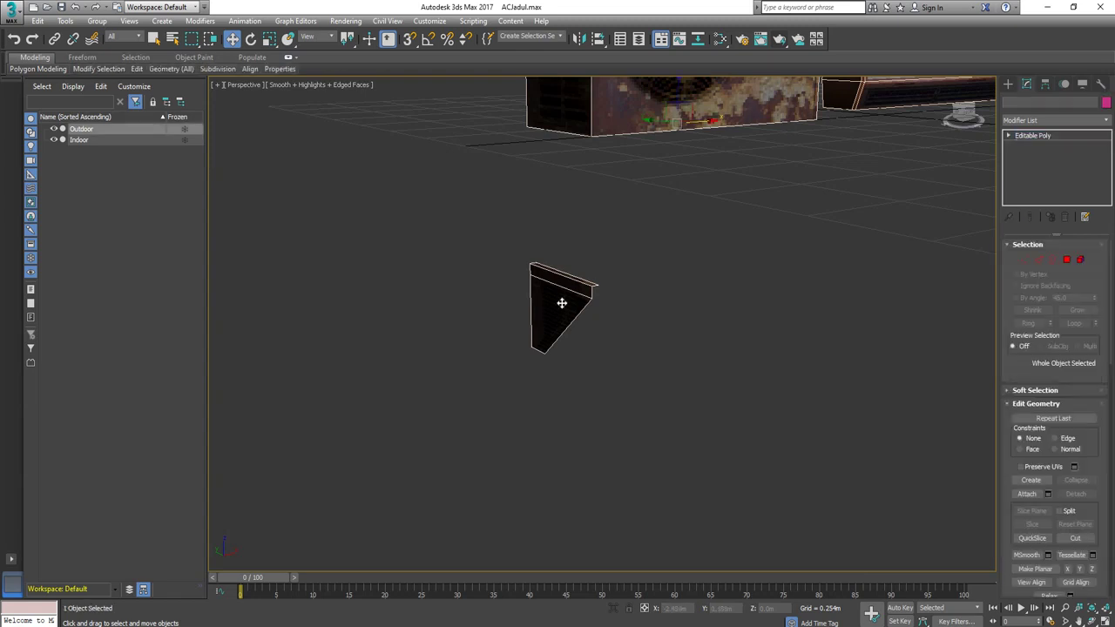
pyautogui.press('5')
pyautogui.click(561, 303)
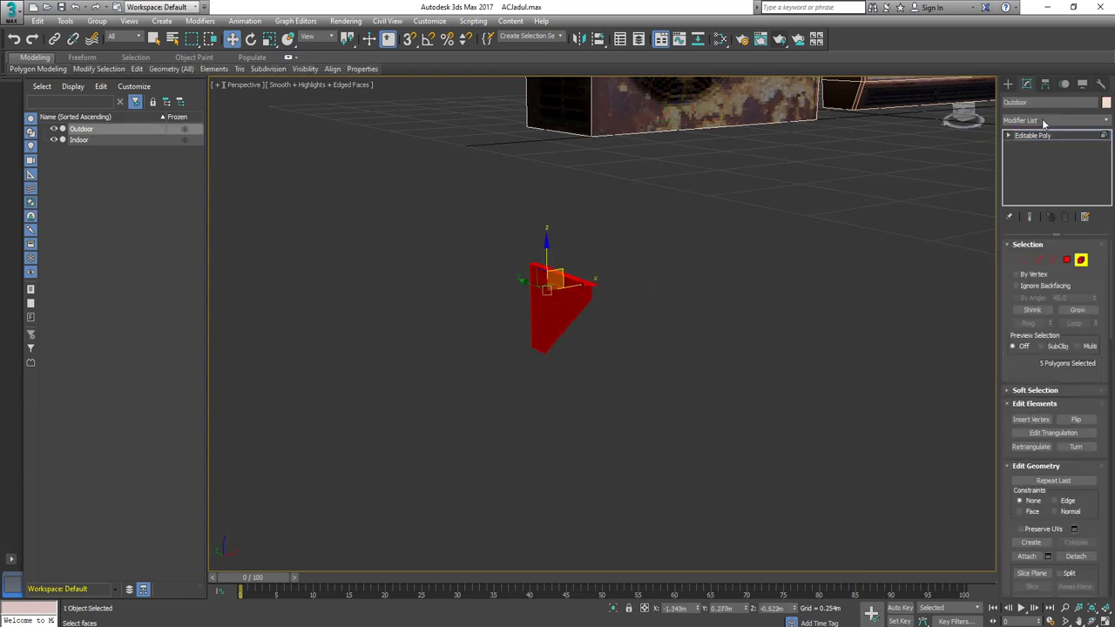
pyautogui.scroll(-3, 1086, 459)
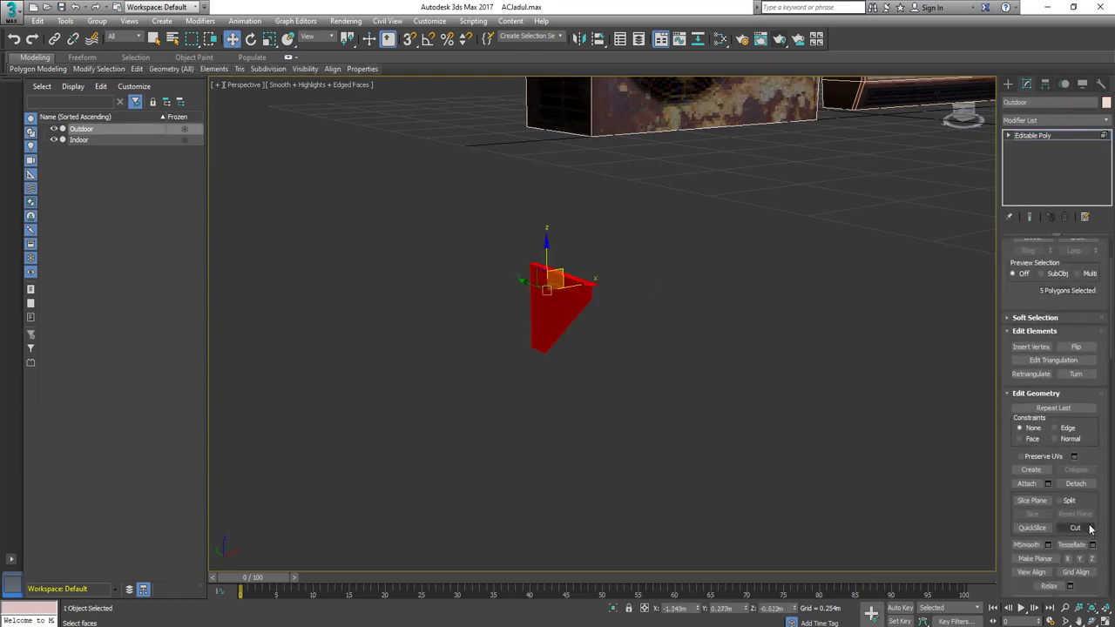
pyautogui.click(1076, 483)
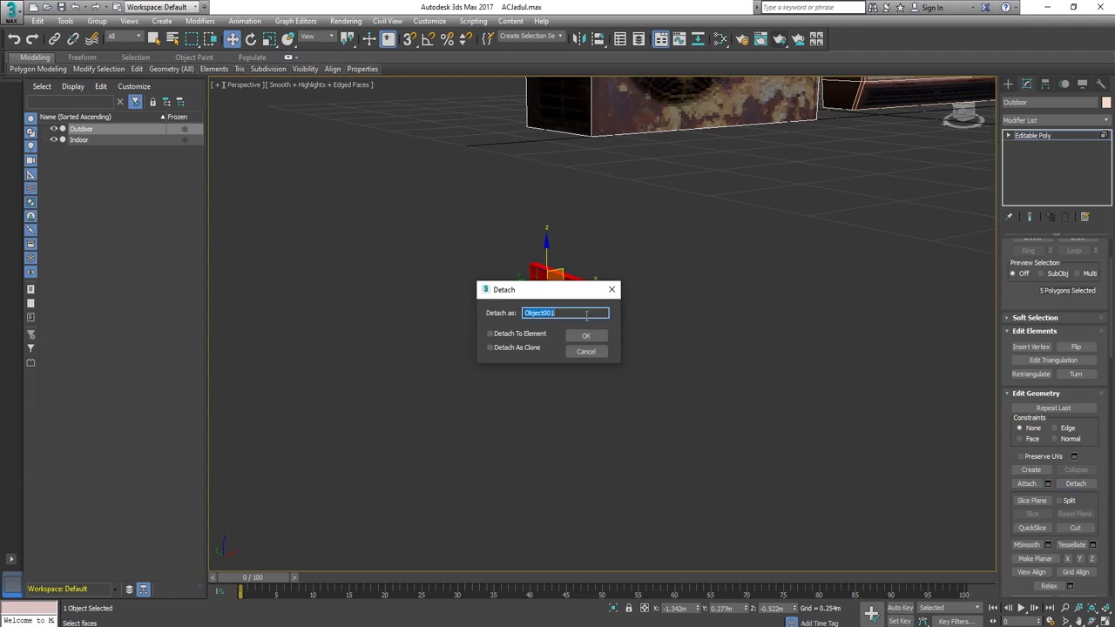
pyautogui.press('Return')
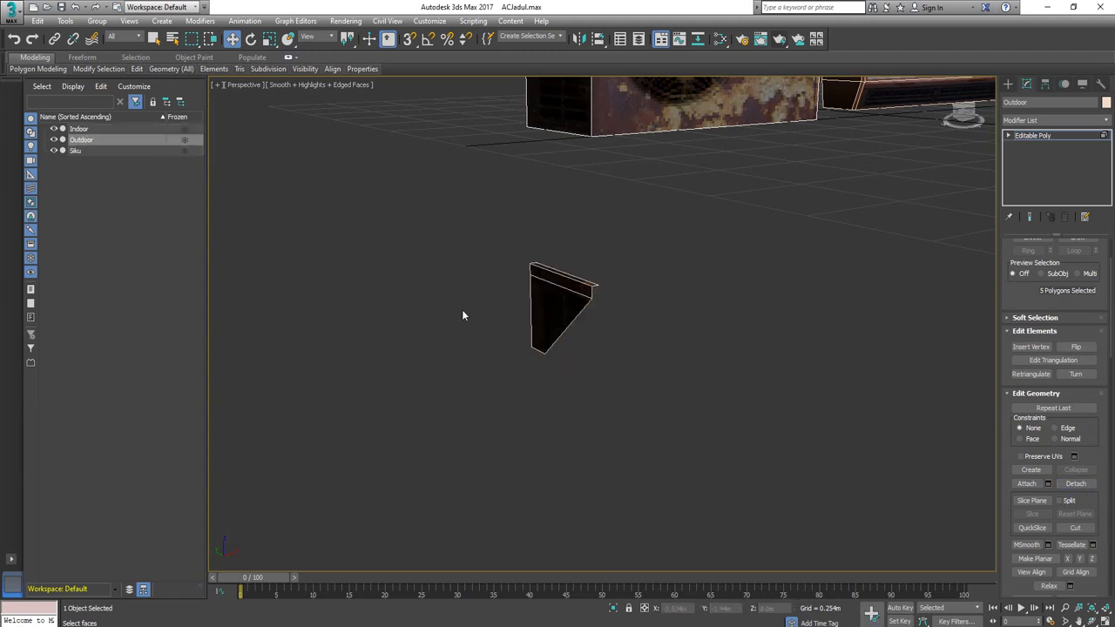
# Move the Siku bracket element up against the Outdoor unit's underside and shift it inward along X from the corner
pyautogui.moveTo(568, 409); pyautogui.dragTo(499, 463, button='middle')
pyautogui.click(1030, 136)
pyautogui.click(496, 367)
pyautogui.moveTo(533, 394)
pyautogui.keyDown('alt'); pyautogui.mouseDown(button='middle')
pyautogui.moveTo(493, 398)
pyautogui.moveTo(535, 406)
pyautogui.mouseUp(button='middle'); pyautogui.keyUp('alt')
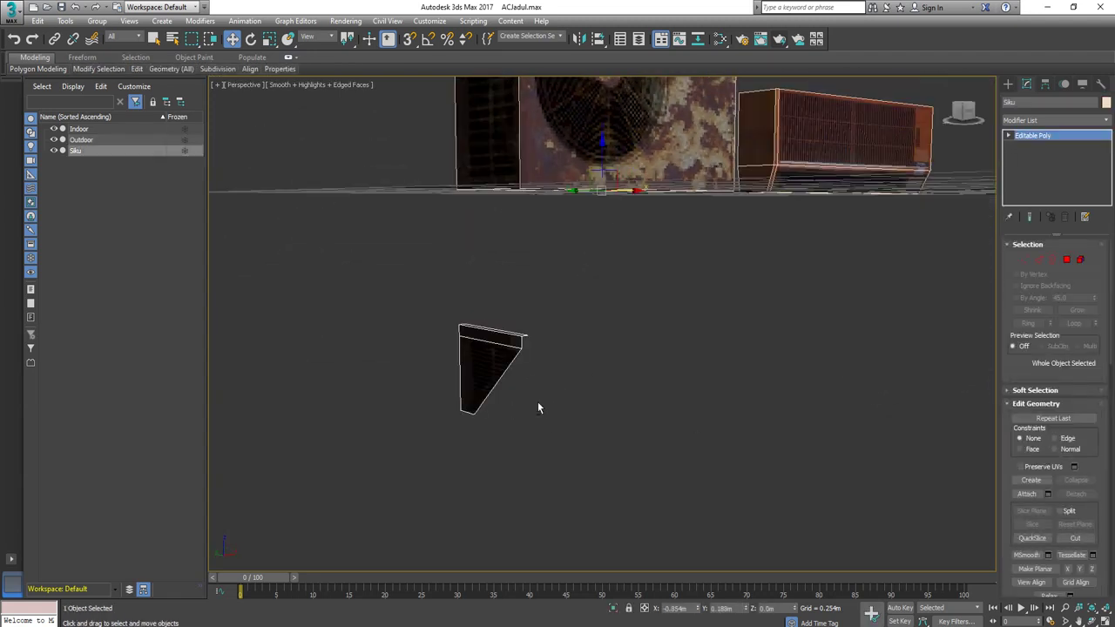
pyautogui.press('5')
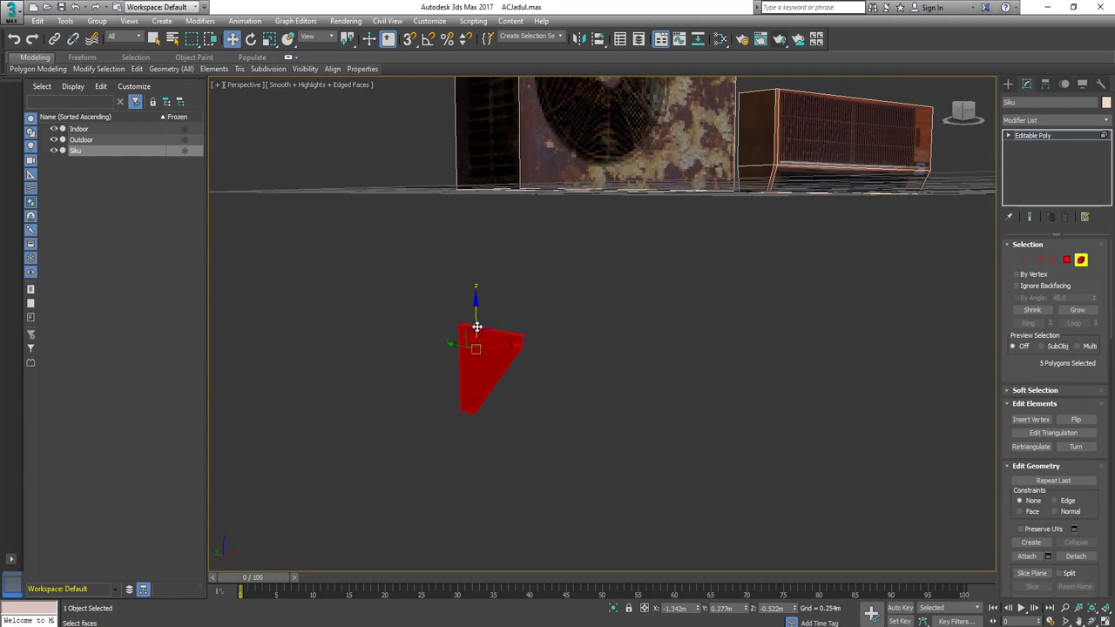
pyautogui.moveTo(476, 312); pyautogui.dragTo(504, 173)
pyautogui.keyDown('alt'); pyautogui.moveTo(544, 324); pyautogui.dragTo(504, 409, button='middle'); pyautogui.keyUp('alt')
pyautogui.moveTo(509, 212); pyautogui.dragTo(560, 209)
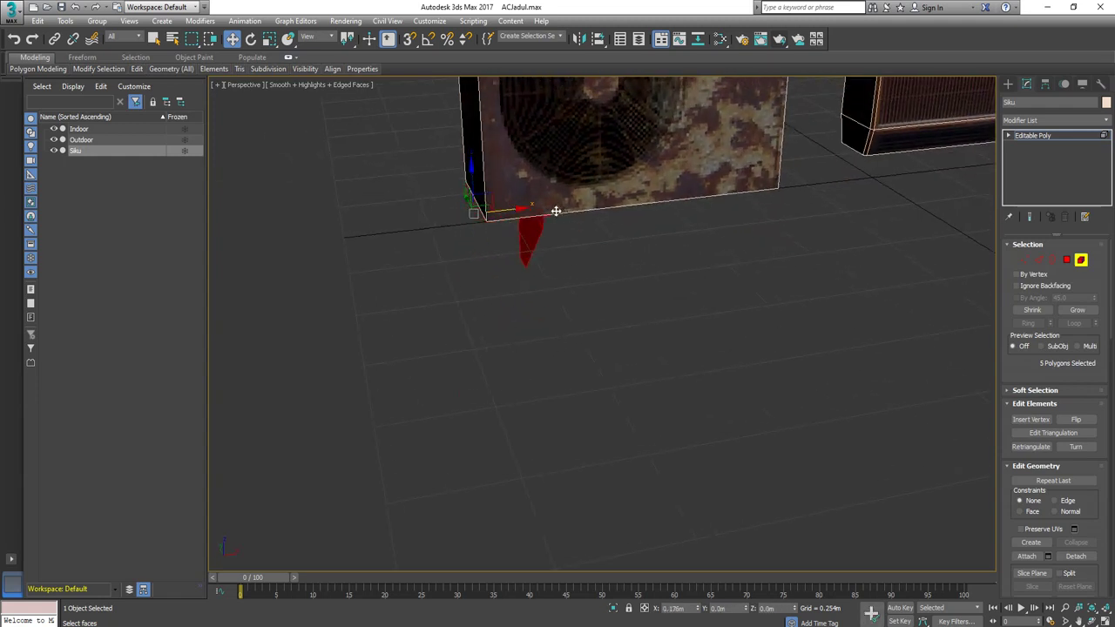
# Pull the Siku bracket's front vertices forward about 0.059 m along Y to lengthen it beneath the Outdoor unit
pyautogui.keyDown('alt'); pyautogui.moveTo(553, 313); pyautogui.dragTo(605, 267, button='middle'); pyautogui.keyUp('alt')
pyautogui.press('1')
pyautogui.click(609, 191)
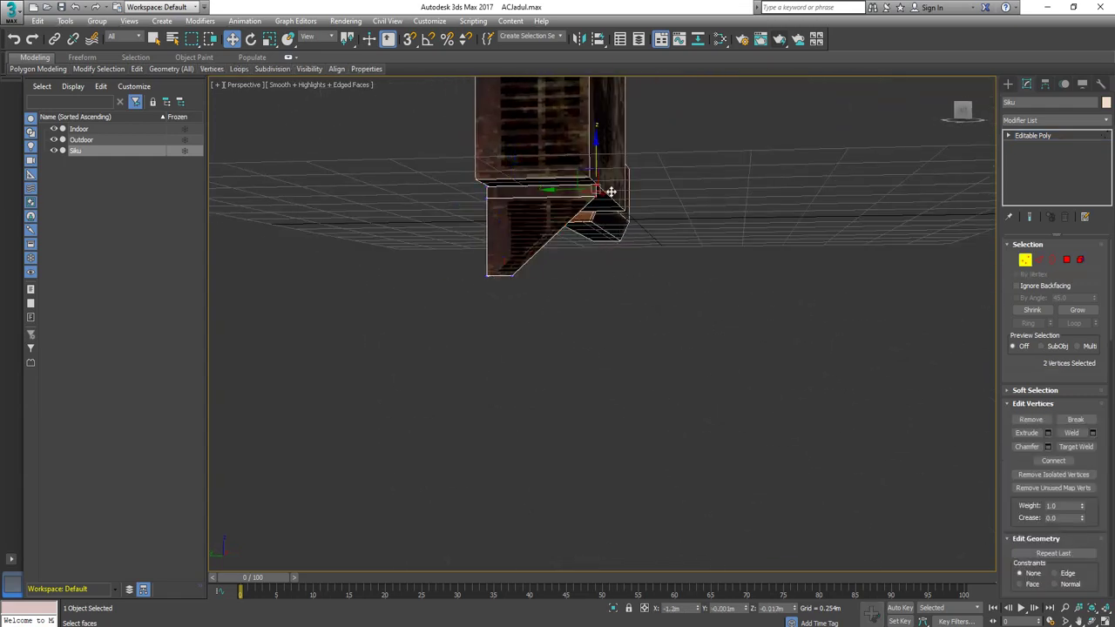
pyautogui.keyDown('ctrl'); pyautogui.click(572, 189); pyautogui.keyUp('ctrl')
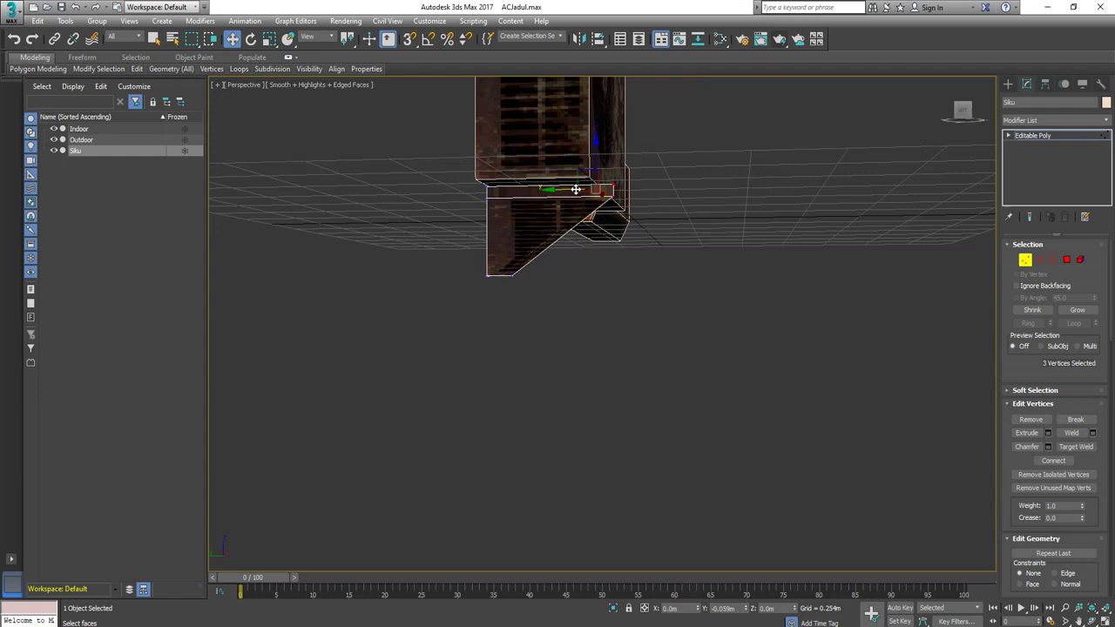
pyautogui.keyDown('alt'); pyautogui.moveTo(656, 319); pyautogui.dragTo(875, 199, button='middle'); pyautogui.keyUp('alt')
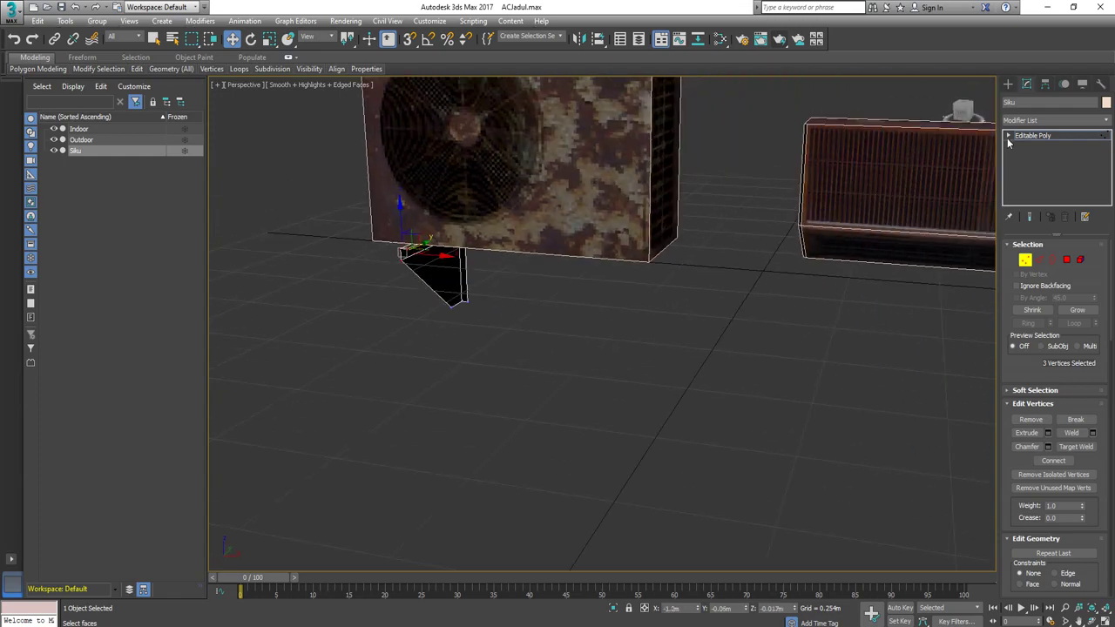
# Leave vertex editing and clone the whole Siku bracket along X under the Outdoor unit
pyautogui.click(1043, 134)
pyautogui.keyDown('alt'); pyautogui.moveTo(561, 322); pyautogui.dragTo(517, 342, button='middle'); pyautogui.keyUp('alt')
pyautogui.click(517, 343)
pyautogui.click(437, 263)
pyautogui.keyDown('shift'); pyautogui.moveTo(560, 234); pyautogui.dragTo(595, 232); pyautogui.keyUp('shift')
pyautogui.click(560, 373)
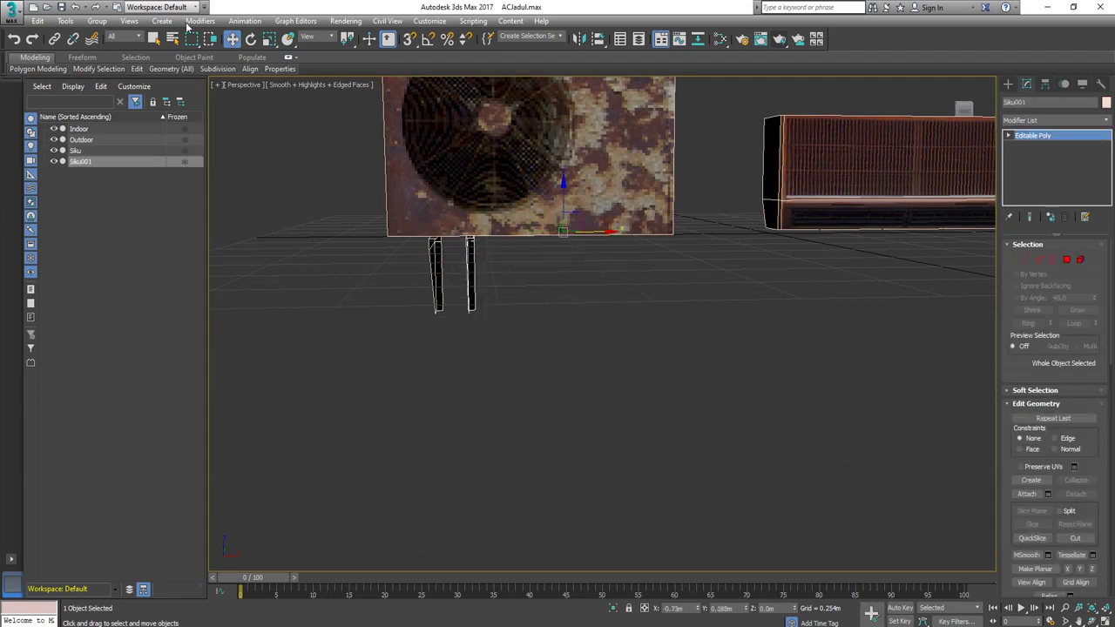
# Mirror the bracket copy along X and move it about 0.08 m inward beneath the unit's opposite end
pyautogui.click(77, 20)
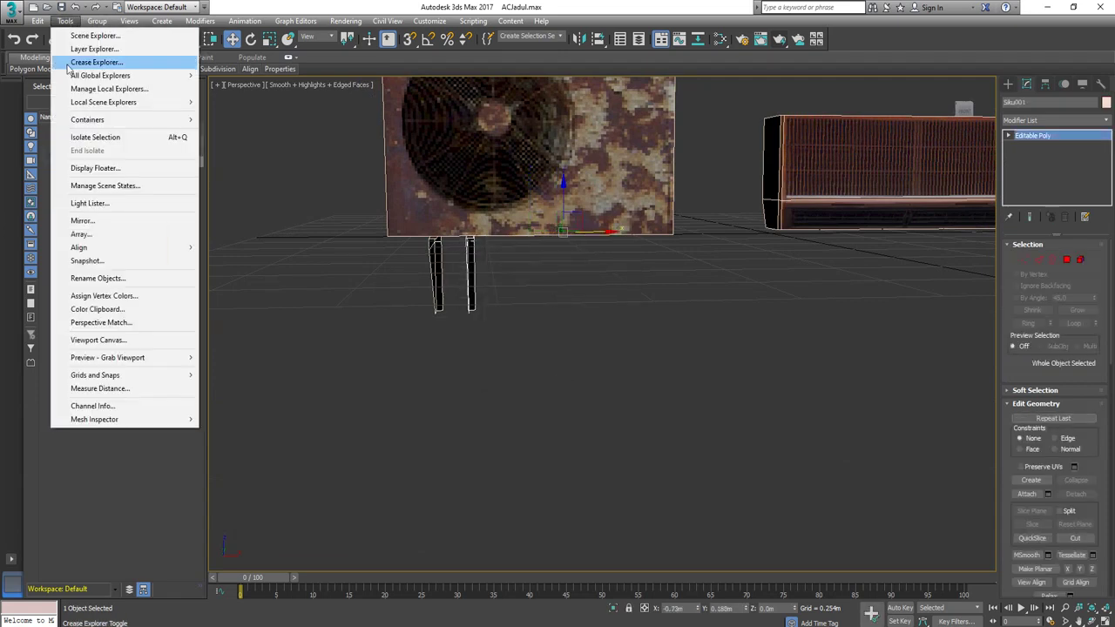
pyautogui.click(89, 219)
pyautogui.click(528, 414)
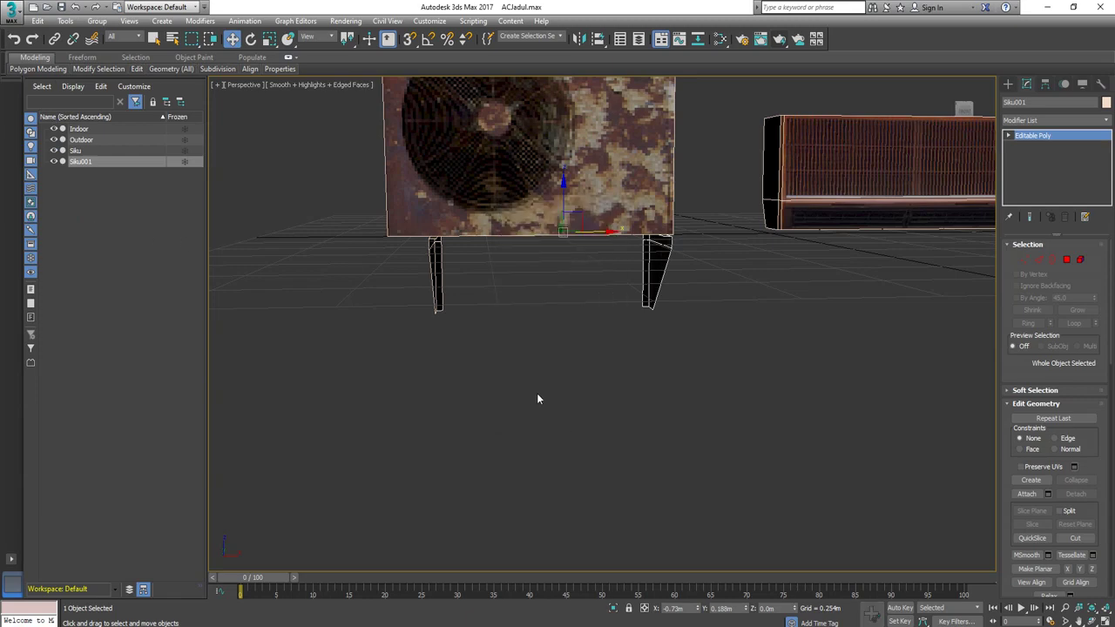
pyautogui.keyDown('alt'); pyautogui.moveTo(606, 292); pyautogui.dragTo(601, 267, button='middle'); pyautogui.keyUp('alt')
pyautogui.moveTo(606, 236); pyautogui.dragTo(584, 233)
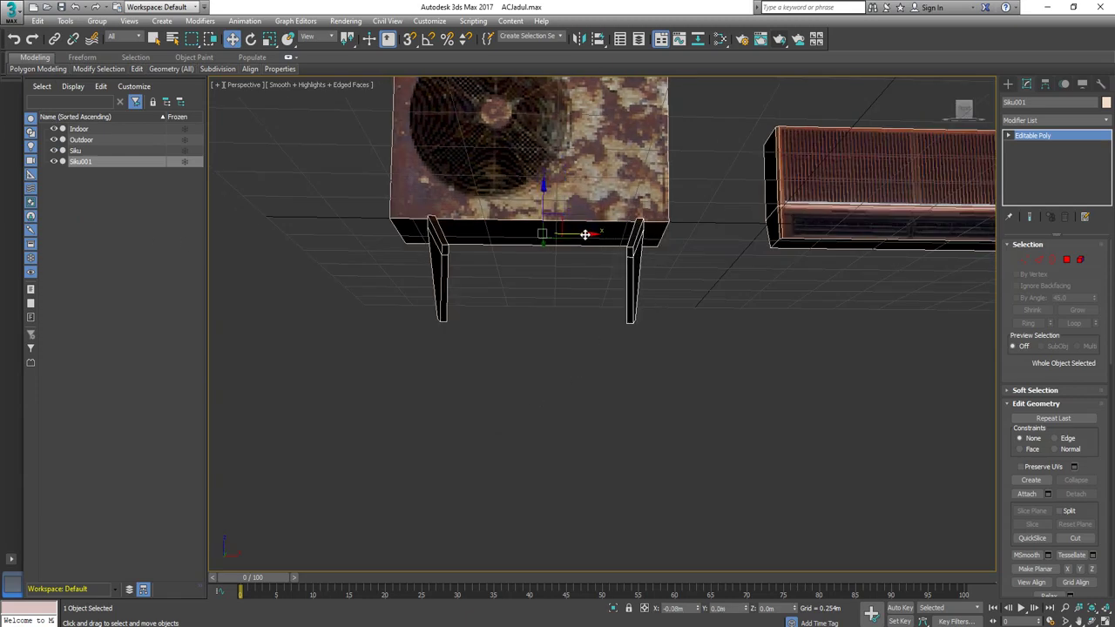
# Attach the mirrored bracket to Siku so both supports form one object
pyautogui.click(445, 310)
pyautogui.click(455, 318)
pyautogui.click(442, 311)
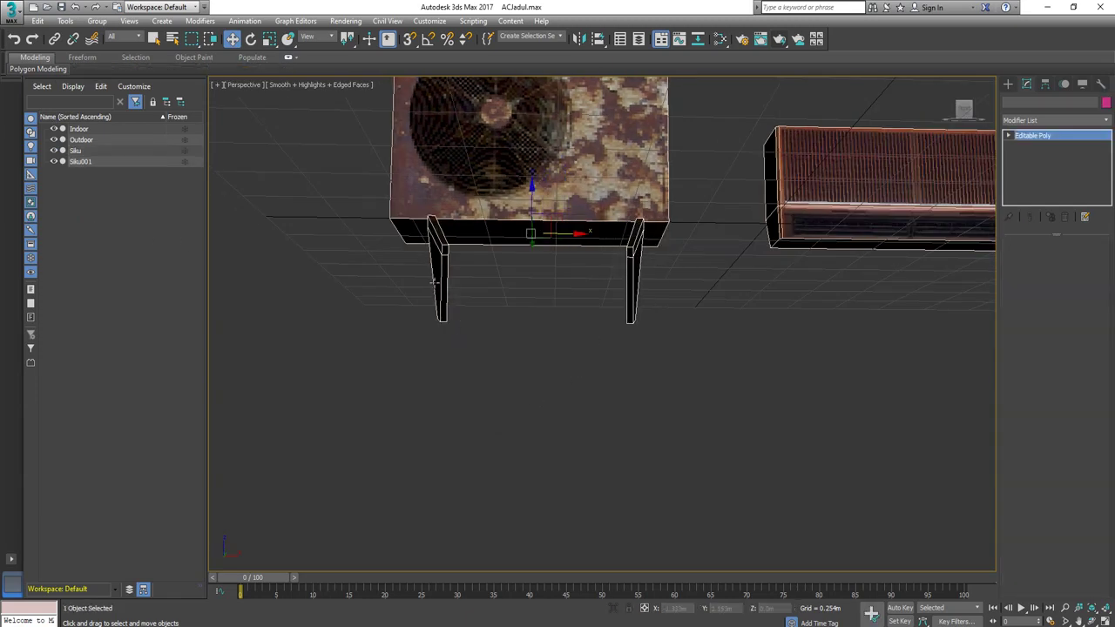
pyautogui.click(1026, 494)
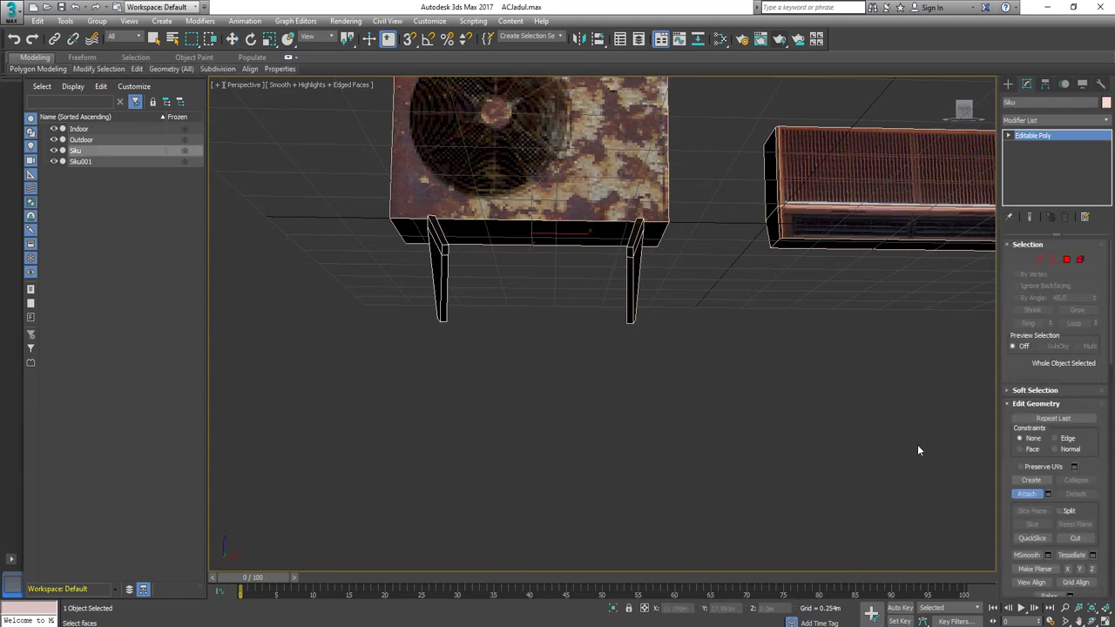
pyautogui.click(638, 273)
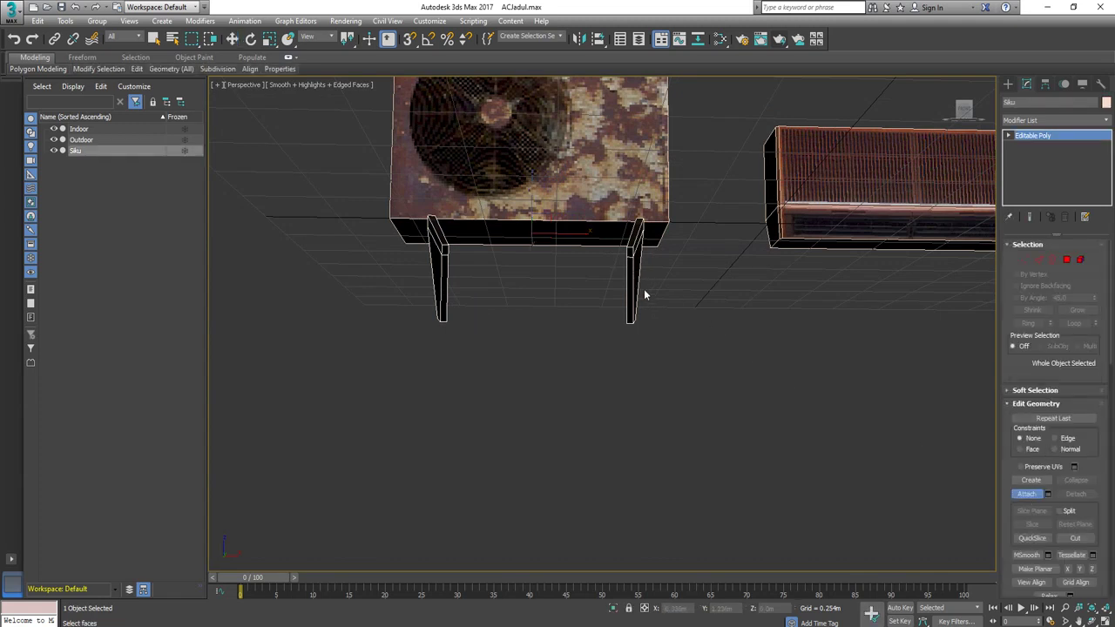
# Add a Shell modifier to Siku with an outer amount of 0.0 m and an inner amount of 0.002 m
pyautogui.click(1049, 119)
pyautogui.scroll(-3, 1102, 244)
pyautogui.scroll(-12, 1102, 244)
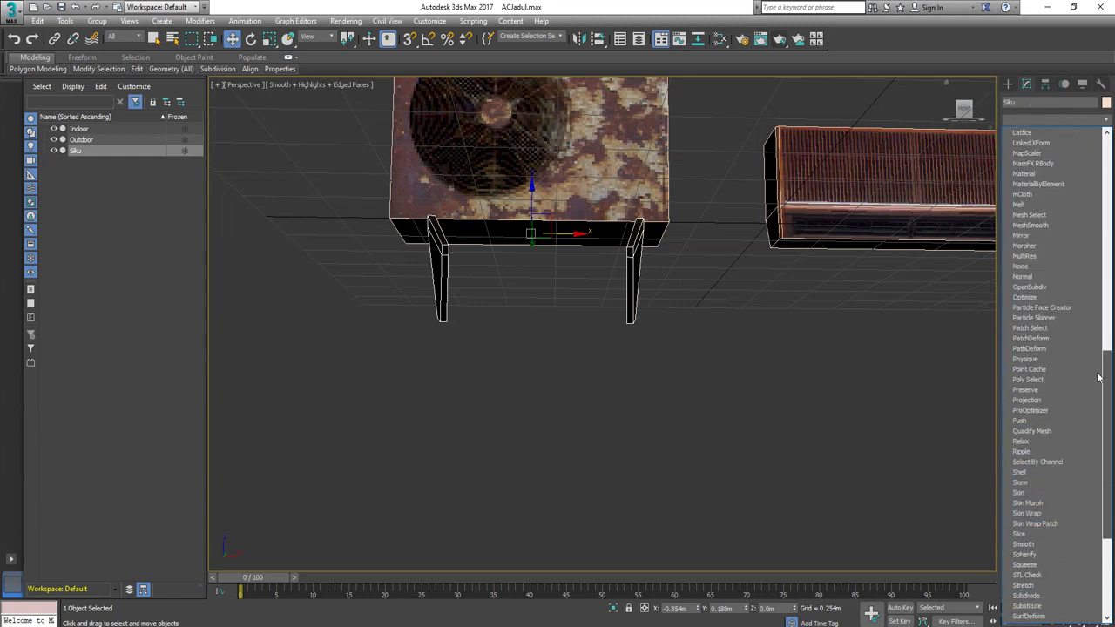
pyautogui.click(1030, 472)
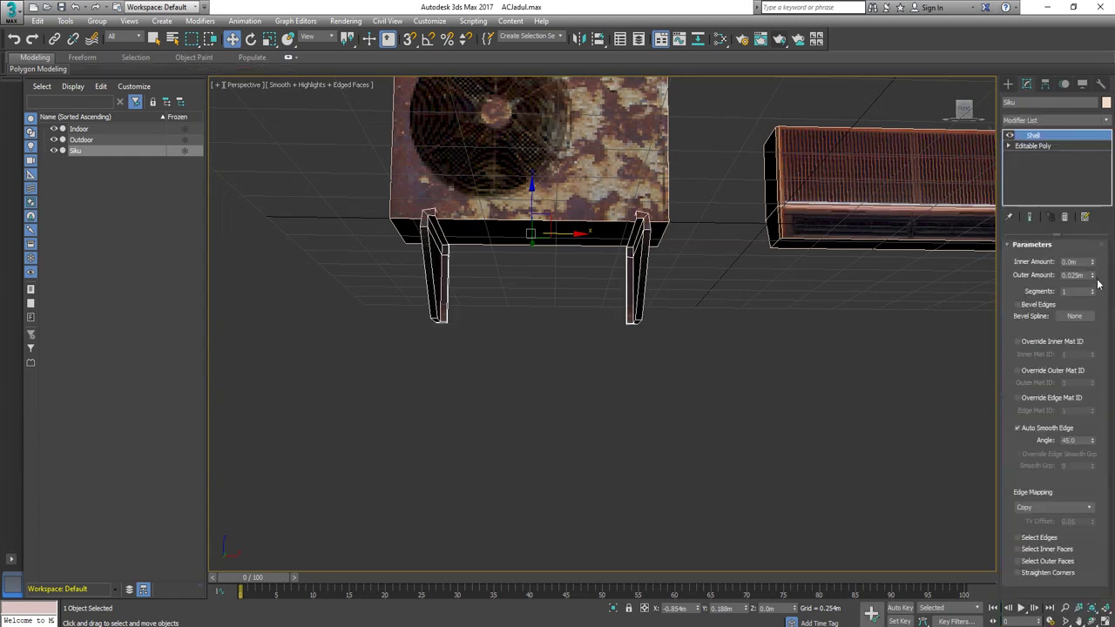
pyautogui.rightClick(1094, 276)
pyautogui.click(1094, 261)
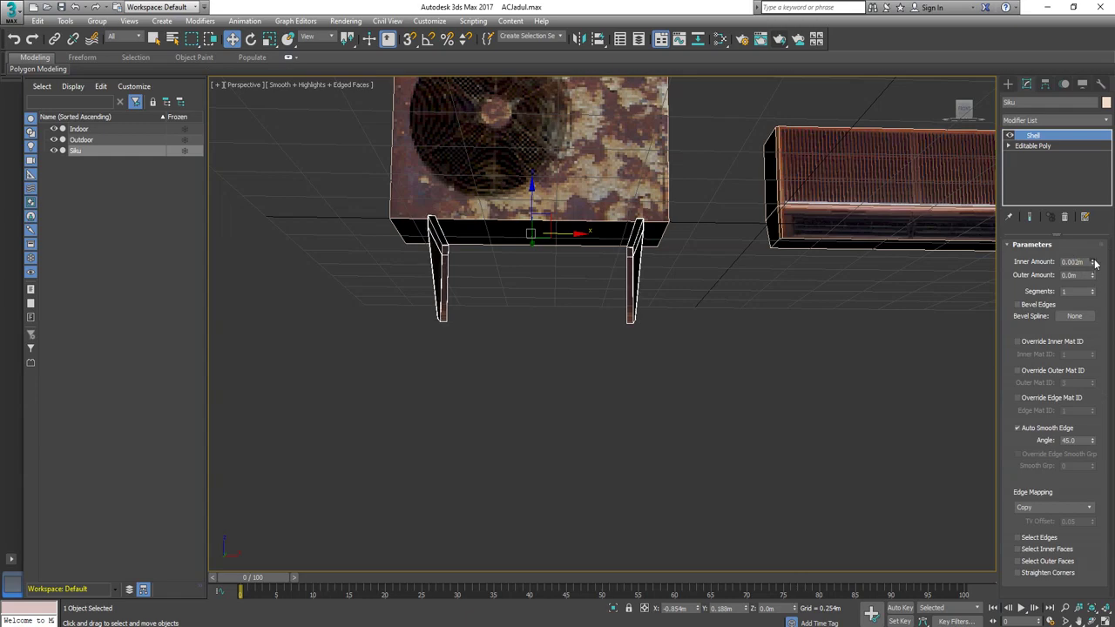
# Raise the Shell's inner amount to 0.013 m, check the bracket thickness, and delete the Shell modifier from Siku
pyautogui.moveTo(1094, 257); pyautogui.dragTo(1095, 228)
pyautogui.moveTo(775, 331)
pyautogui.keyDown('alt'); pyautogui.mouseDown(button='middle')
pyautogui.moveTo(878, 343)
pyautogui.moveTo(804, 348)
pyautogui.moveTo(782, 327)
pyautogui.mouseUp(button='middle'); pyautogui.keyUp('alt')
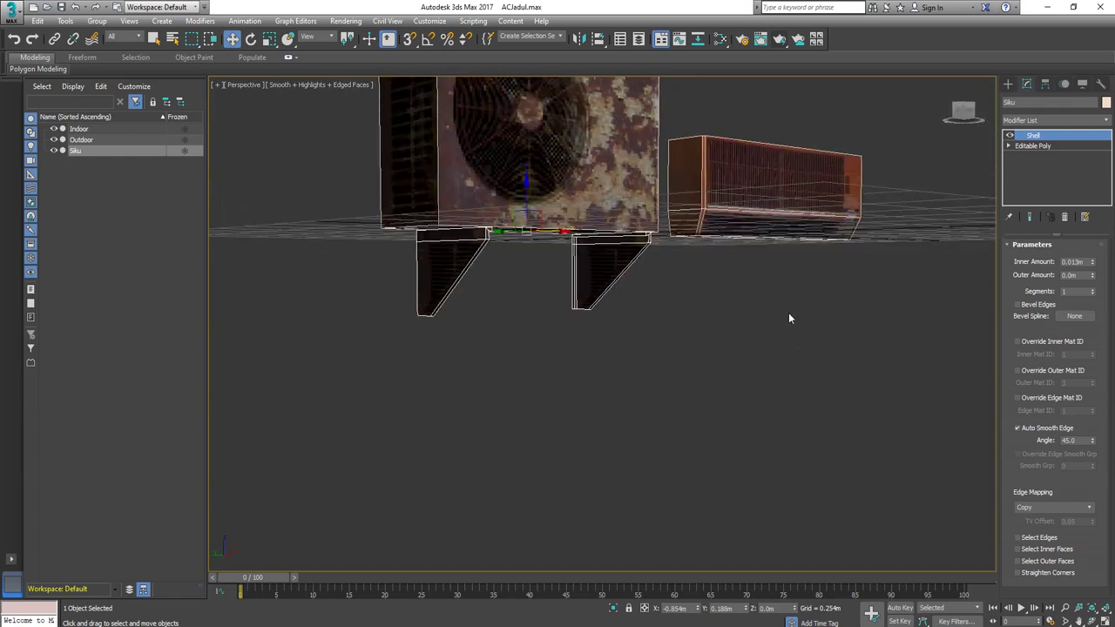
pyautogui.rightClick(1038, 136)
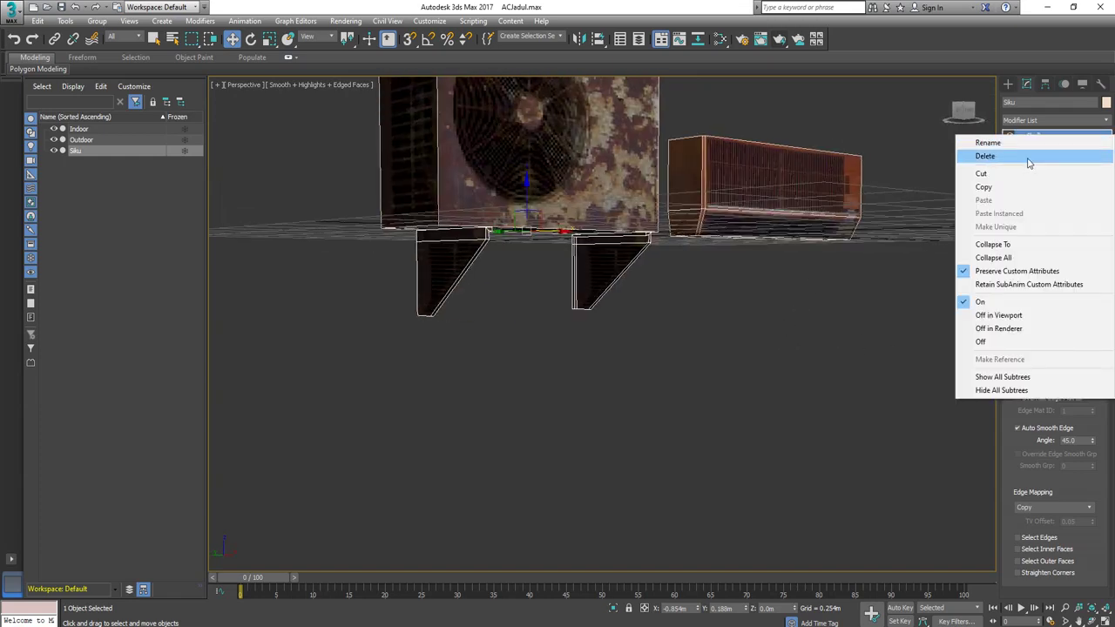
pyautogui.click(1037, 154)
# Add an Unwrap UVW modifier to Siku and show Texture.jpg as the background of its UV editor
pyautogui.click(1099, 121)
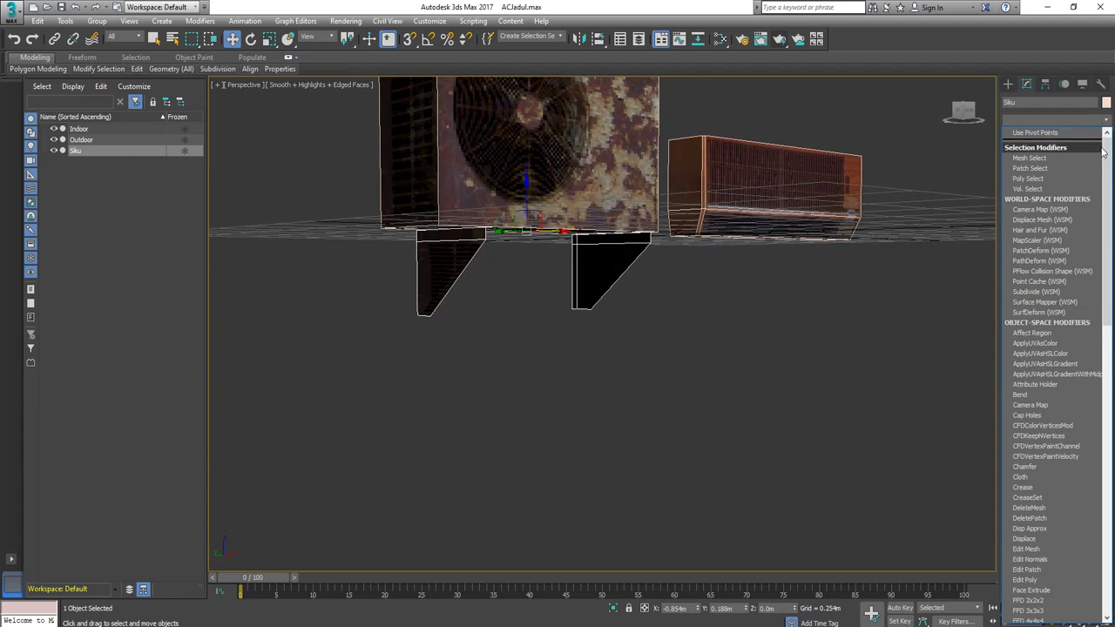
pyautogui.moveTo(1102, 246); pyautogui.dragTo(1102, 538)
pyautogui.click(1030, 513)
pyautogui.click(1049, 498)
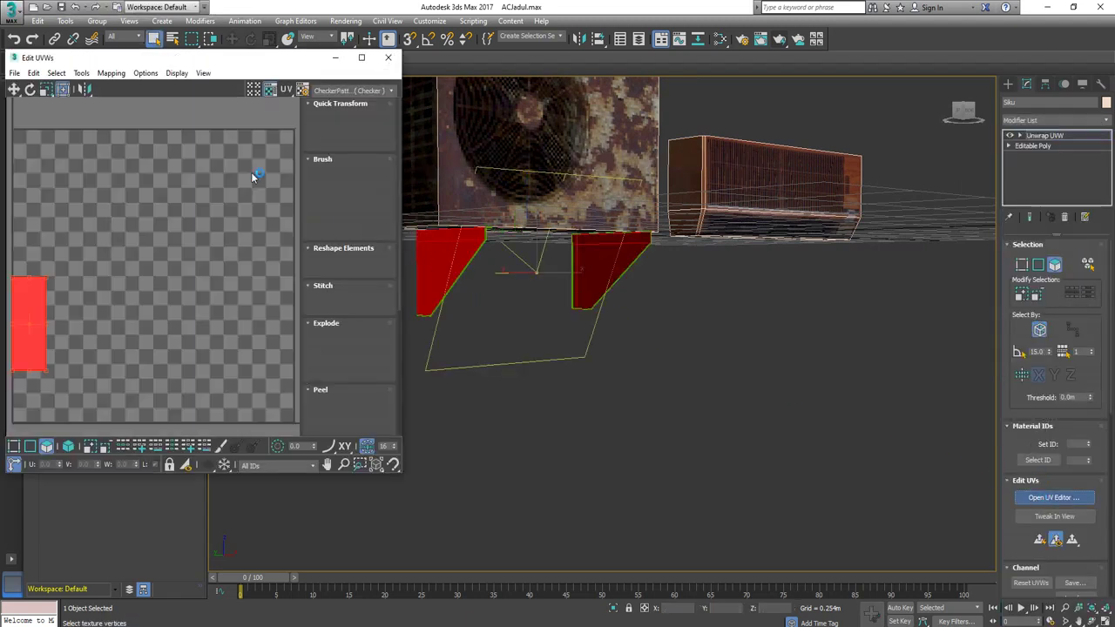
pyautogui.click(339, 90)
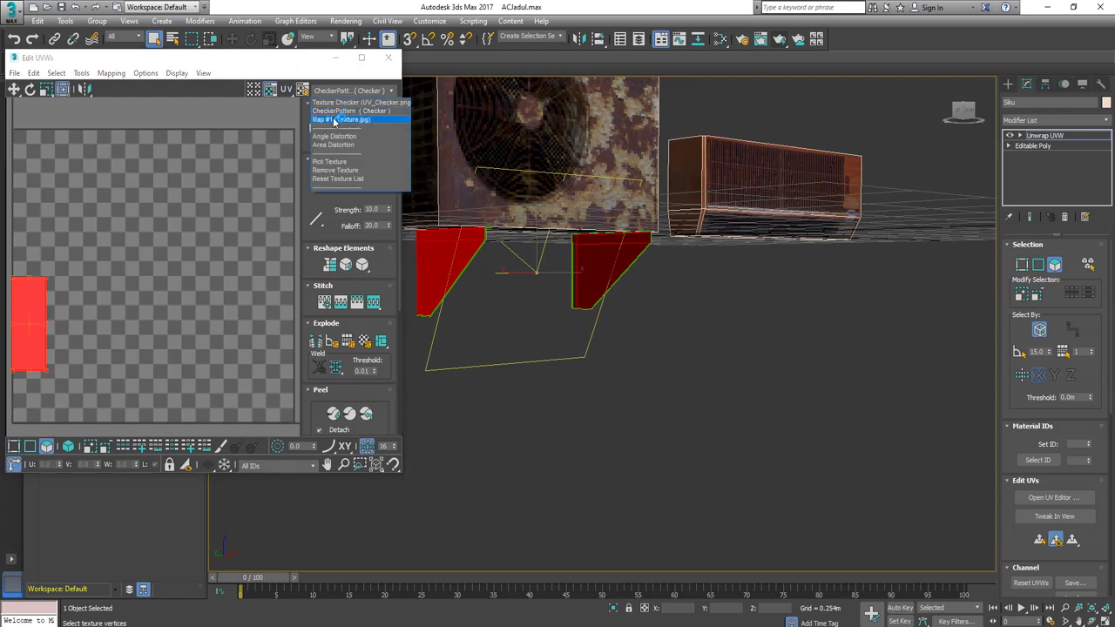
pyautogui.click(334, 119)
# Flatten-map Siku's UVs with a 45.0 polygon angle threshold and 0.001 spacing
pyautogui.click(111, 73)
pyautogui.click(130, 87)
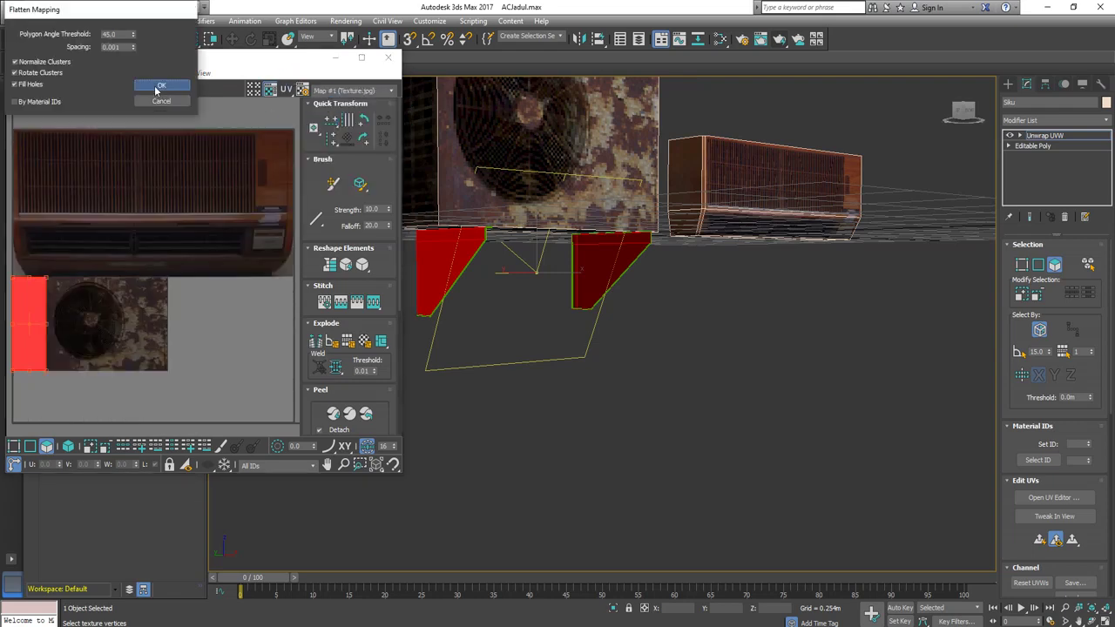
pyautogui.click(161, 87)
# Scale Siku's UV clusters down onto the rusty casing area beside the fan and collapse Siku to Editable Poly
pyautogui.moveTo(122, 128); pyautogui.dragTo(38, 332)
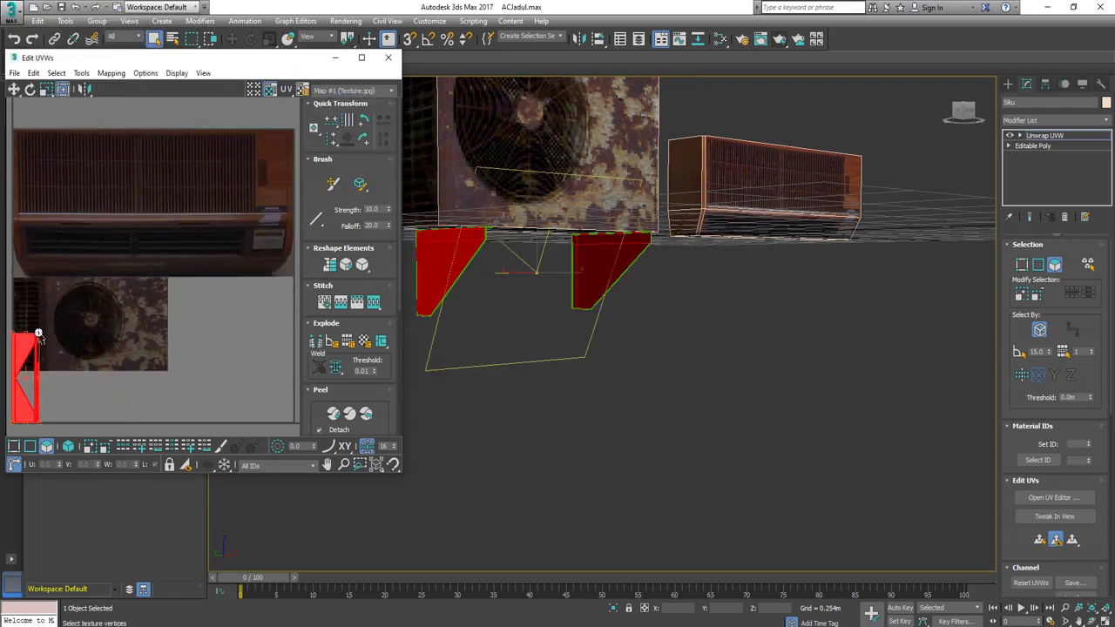
pyautogui.scroll(2, 56, 339)
pyautogui.moveTo(66, 342); pyautogui.dragTo(126, 299, button='middle')
pyautogui.moveTo(77, 323); pyautogui.dragTo(236, 256)
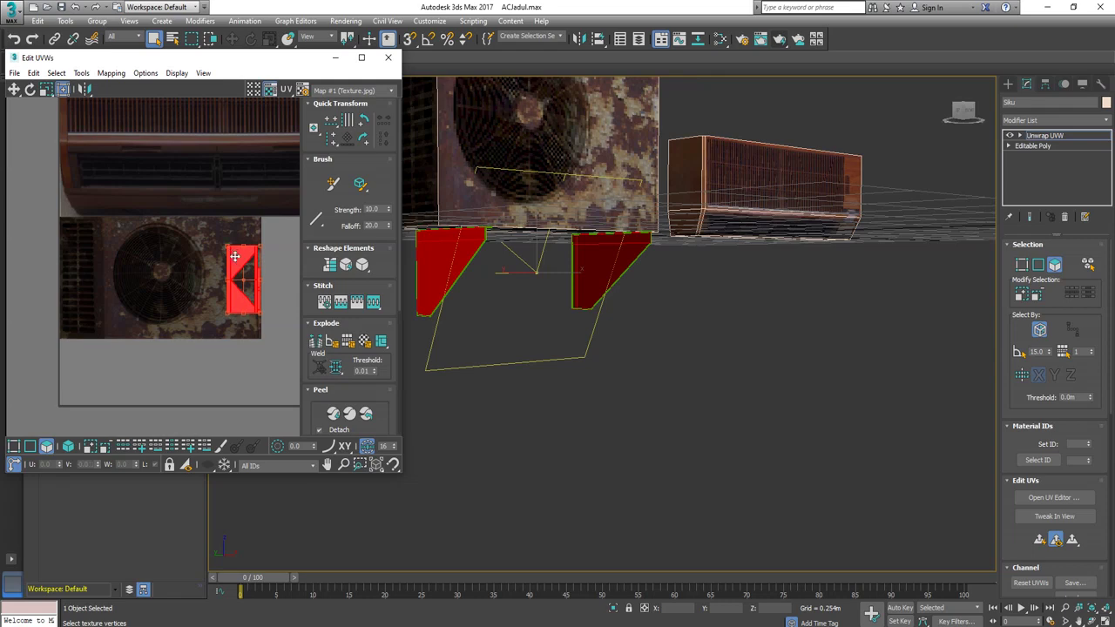
pyautogui.rightClick(696, 311)
pyautogui.moveTo(757, 425)
pyautogui.click(853, 427)
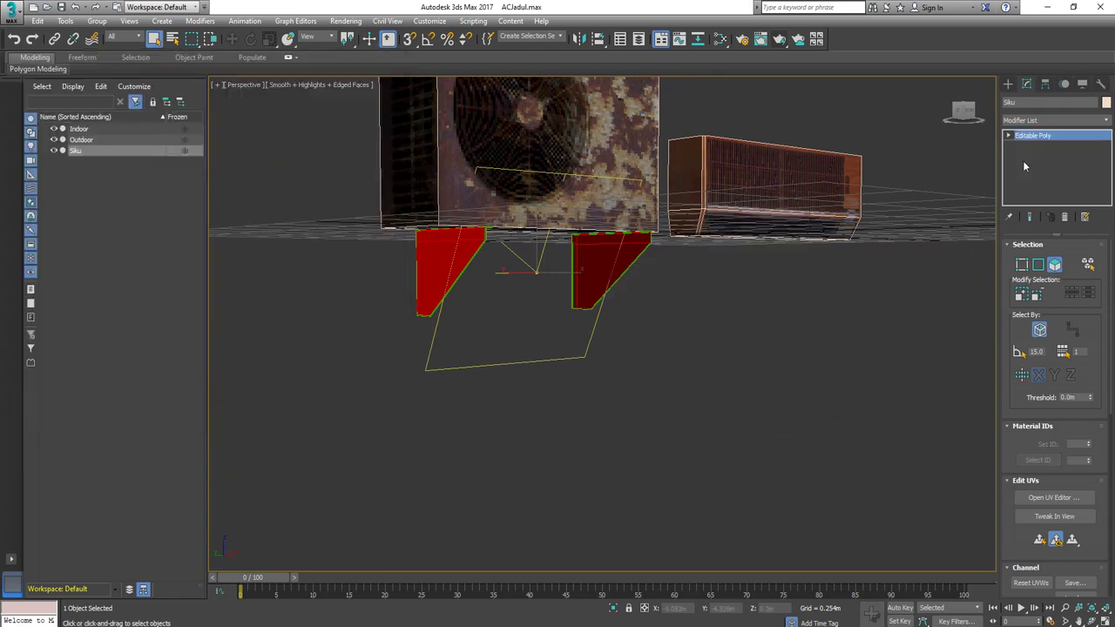
# Add a Shell modifier to the textured Siku brackets with an inner amount of 0.013 m and outer amount of 0.0 m
pyautogui.click(1080, 120)
pyautogui.scroll(-10, 1056, 418)
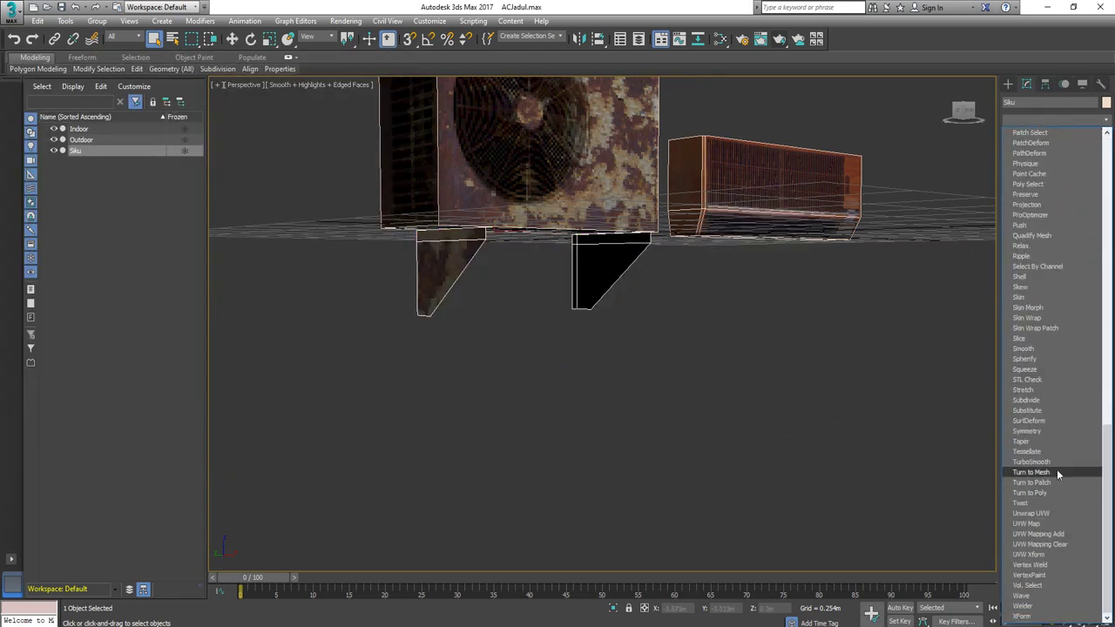
pyautogui.click(1042, 275)
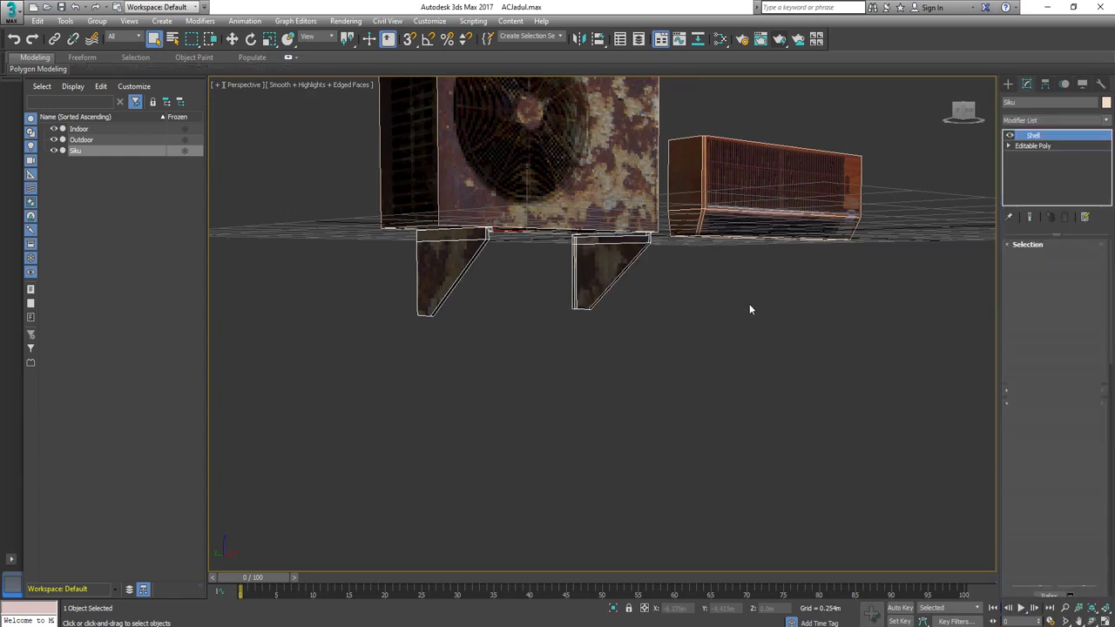
# Examine the thickened, textured Siku brackets beneath the Outdoor unit from several angles, keeping Siku selected
pyautogui.scroll(-5, 573, 388)
pyautogui.moveTo(674, 312); pyautogui.dragTo(575, 386, button='middle')
pyautogui.scroll(5, 554, 388)
pyautogui.click(575, 386)
pyautogui.click(536, 369)
pyautogui.click(75, 150)
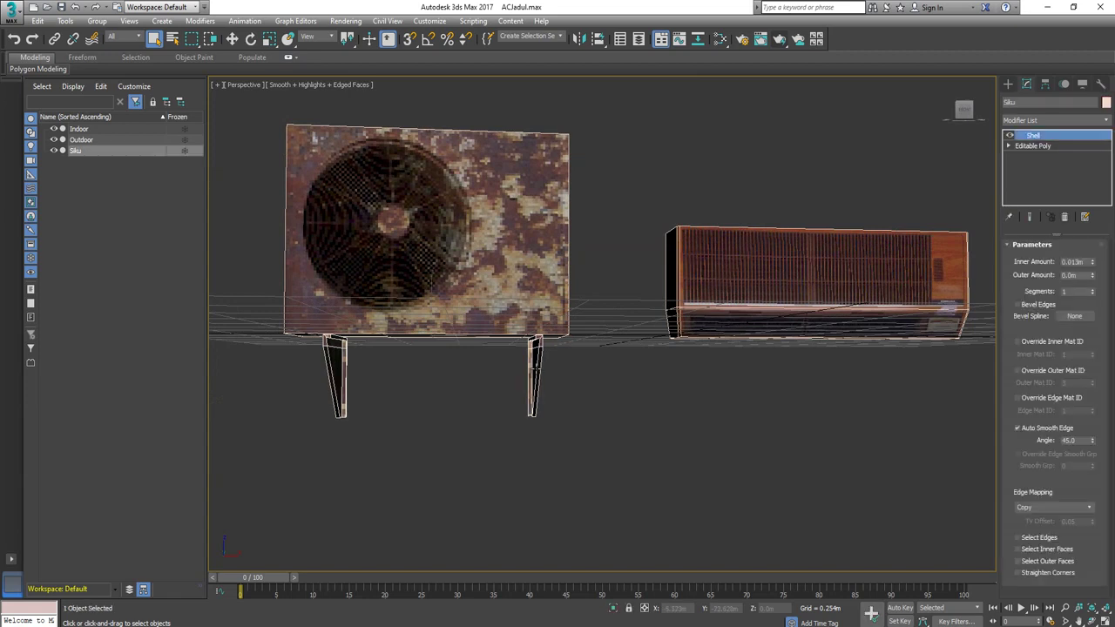
pyautogui.hotkey('ctrl', 'a')
pyautogui.click(552, 407)
pyautogui.click(537, 376)
pyautogui.rightClick(567, 370)
pyautogui.click(581, 381)
pyautogui.press('w')
pyautogui.keyDown('alt'); pyautogui.moveTo(552, 418); pyautogui.dragTo(547, 420, button='middle'); pyautogui.keyUp('alt')
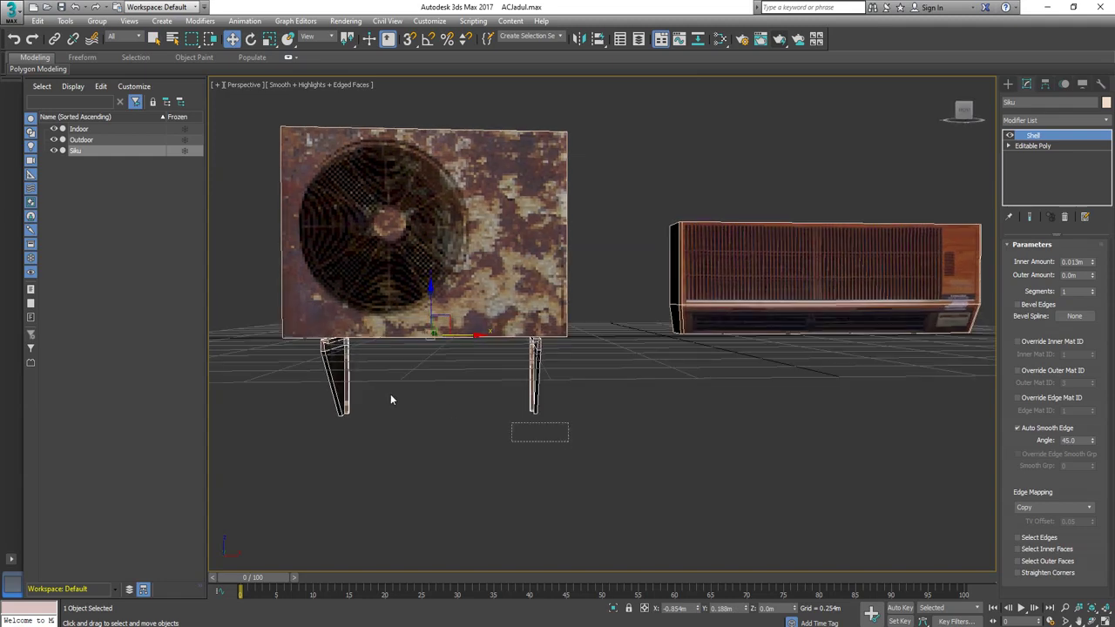
pyautogui.moveTo(406, 358); pyautogui.dragTo(474, 299, button='middle')
# Collapse Siku's Shell by converting the brackets to Editable Mesh and back to Editable Poly
pyautogui.click(1035, 135)
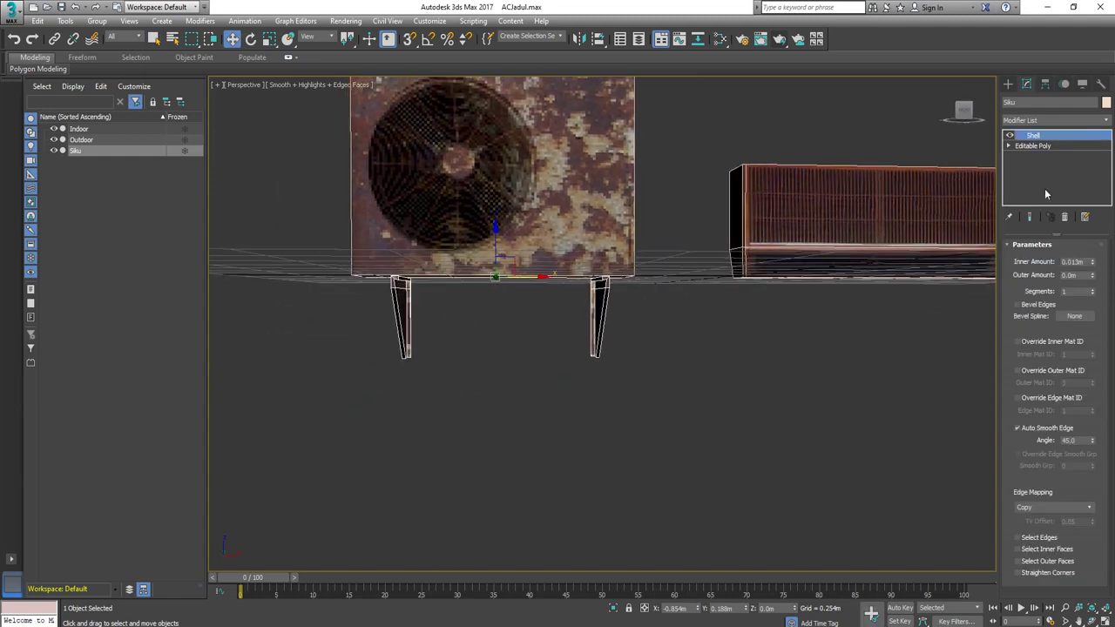
pyautogui.rightClick(666, 283)
pyautogui.moveTo(729, 418)
pyautogui.click(779, 418)
pyautogui.rightClick(558, 289)
pyautogui.moveTo(639, 413)
pyautogui.click(718, 415)
pyautogui.rightClick(650, 329)
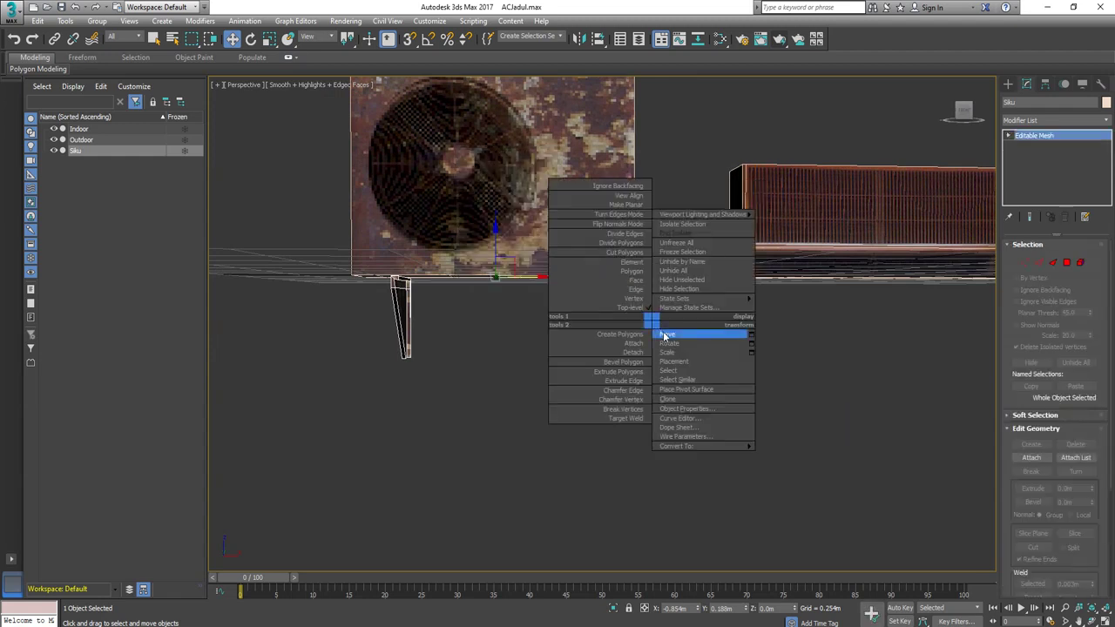
pyautogui.moveTo(741, 446)
pyautogui.click(786, 457)
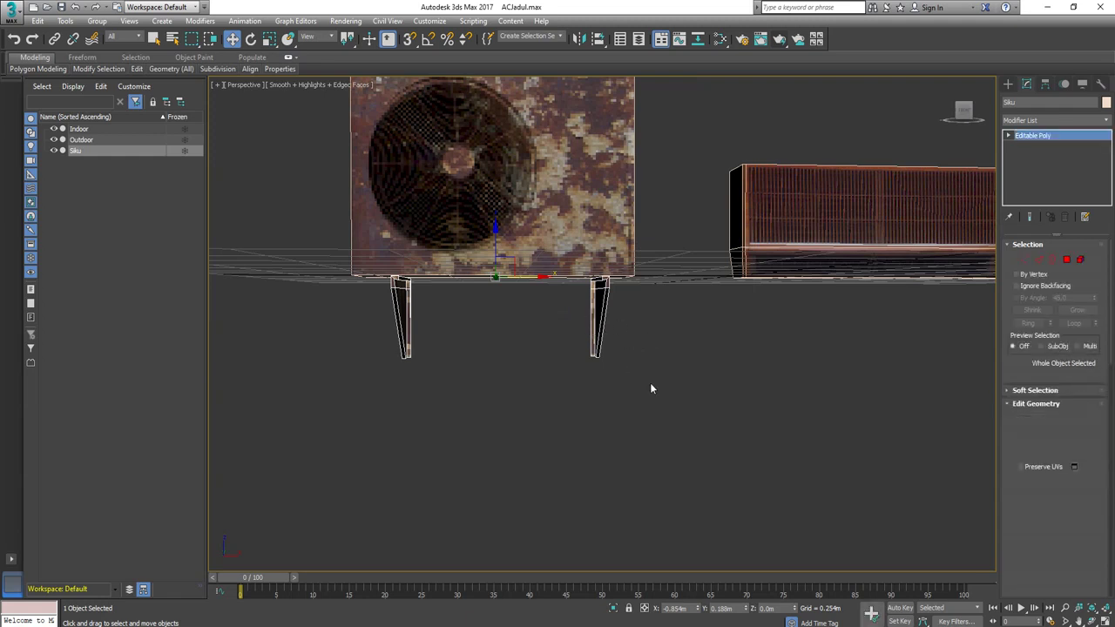
# Check the alignment of Siku's bracket elements under the Outdoor unit in the front view and return to perspective
pyautogui.press('5')
pyautogui.press('f')
pyautogui.scroll(-5, 558, 315)
pyautogui.moveTo(514, 304); pyautogui.dragTo(511, 306)
pyautogui.press('5')
pyautogui.moveTo(765, 303)
pyautogui.mouseDown(button='middle')
pyautogui.moveTo(632, 314)
pyautogui.moveTo(666, 350)
pyautogui.mouseUp(button='middle')
pyautogui.press('p')
pyautogui.scroll(-5, 578, 323)
# Center the pivots of Indoor, Outdoor and Siku on their own objects and clear the selection
pyautogui.hotkey('ctrl', 'a')
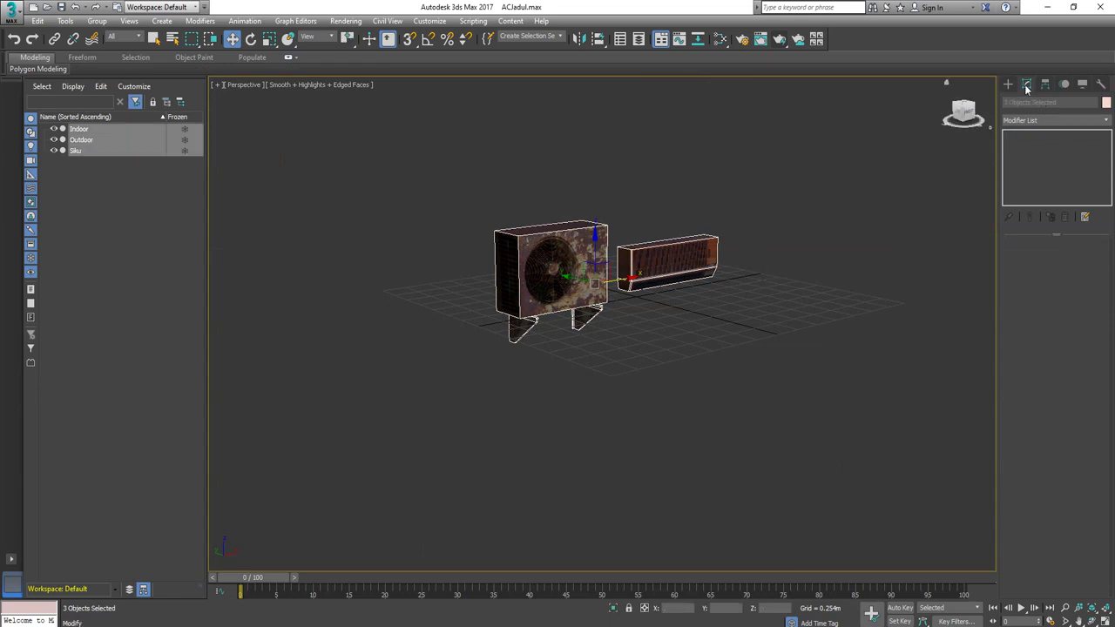
pyautogui.click(1045, 84)
pyautogui.click(1054, 166)
pyautogui.click(1053, 229)
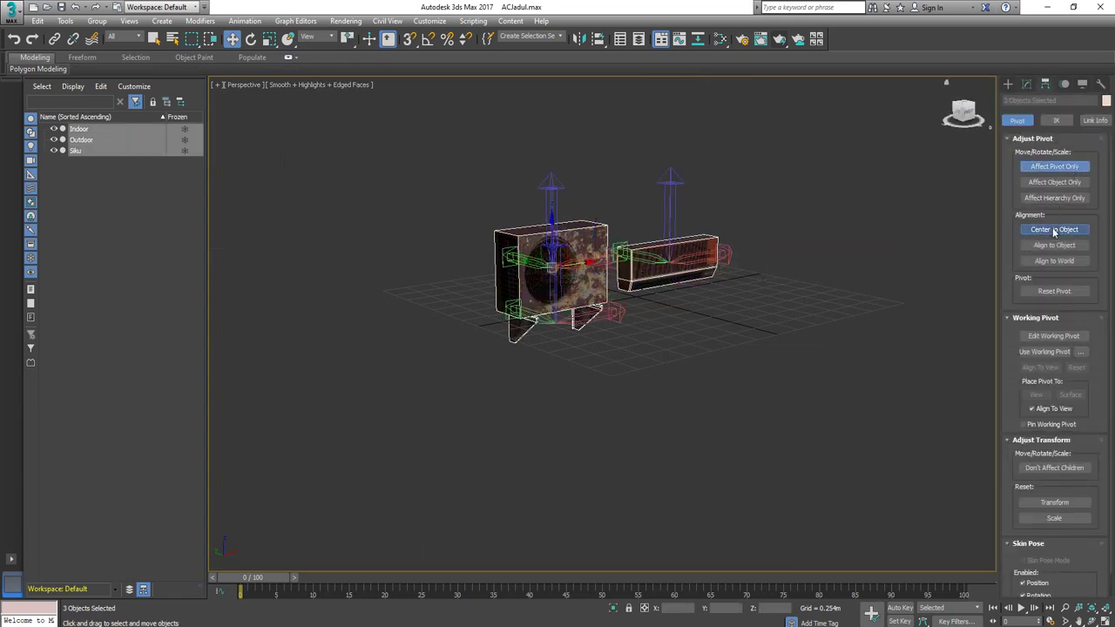
pyautogui.click(1054, 166)
pyautogui.keyDown('alt'); pyautogui.moveTo(756, 354); pyautogui.dragTo(684, 334, button='middle'); pyautogui.keyUp('alt')
pyautogui.click(685, 334)
# Select the top and bottom polygons of the Outdoor unit
pyautogui.scroll(2, 685, 335)
pyautogui.scroll(6, 665, 340)
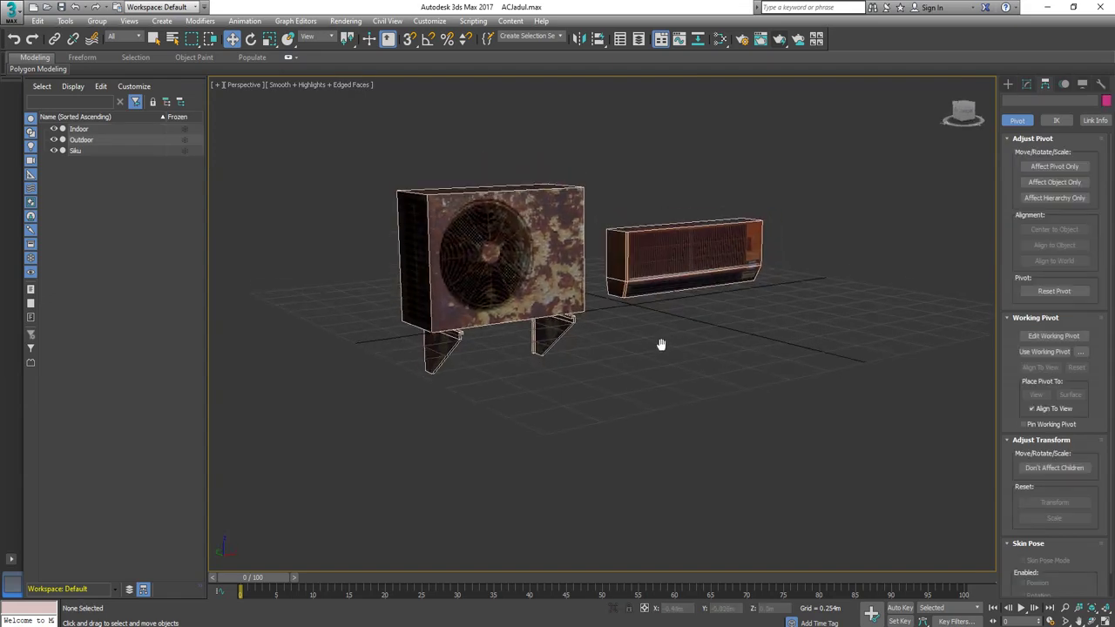
pyautogui.scroll(-5, 640, 389)
pyautogui.keyDown('alt'); pyautogui.moveTo(644, 378); pyautogui.dragTo(547, 352, button='middle'); pyautogui.keyUp('alt')
pyautogui.click(531, 248)
pyautogui.press('4')
pyautogui.click(534, 239)
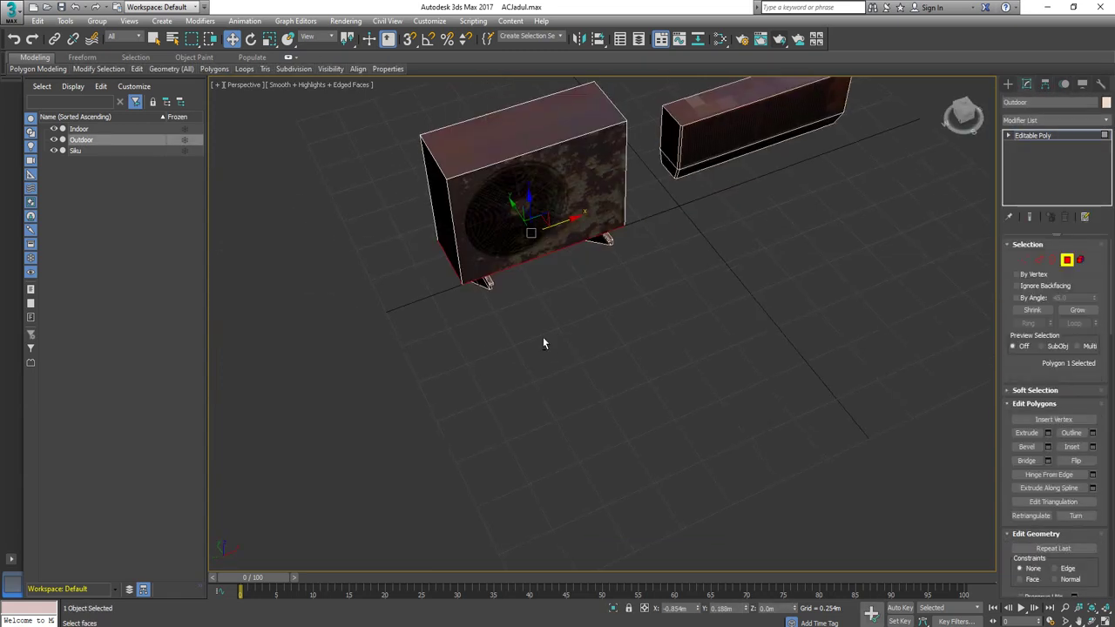
pyautogui.keyDown('ctrl'); pyautogui.click(541, 137); pyautogui.keyUp('ctrl')
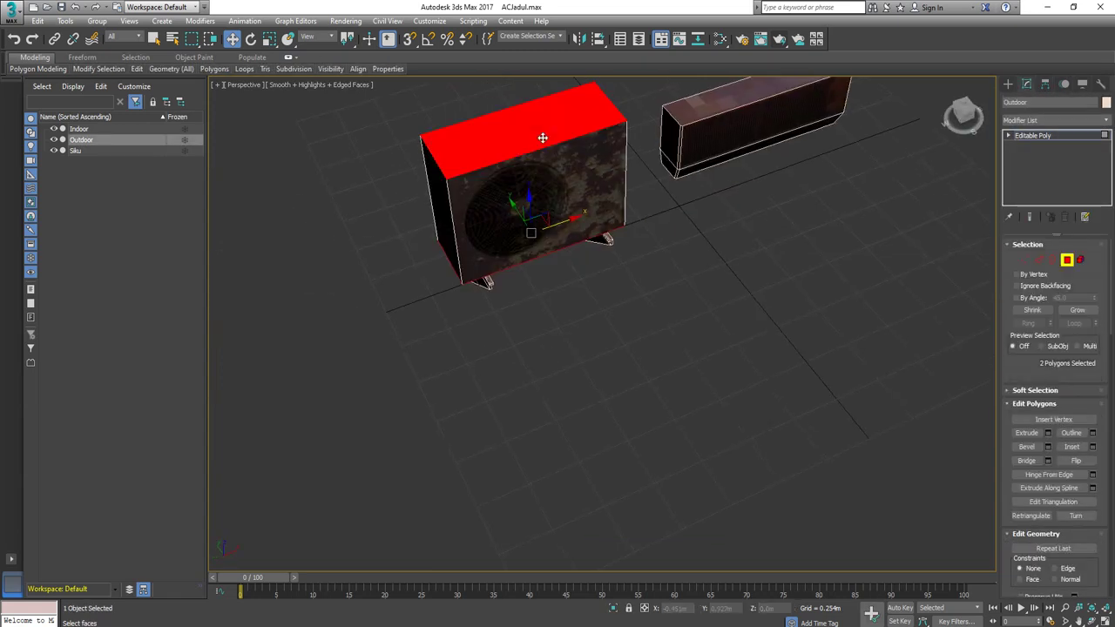
# Add an Unwrap UVW modifier to the selected Outdoor faces and show Texture.jpg in the UV editor
pyautogui.click(1106, 121)
pyautogui.moveTo(1107, 146); pyautogui.dragTo(1107, 436)
pyautogui.click(1045, 515)
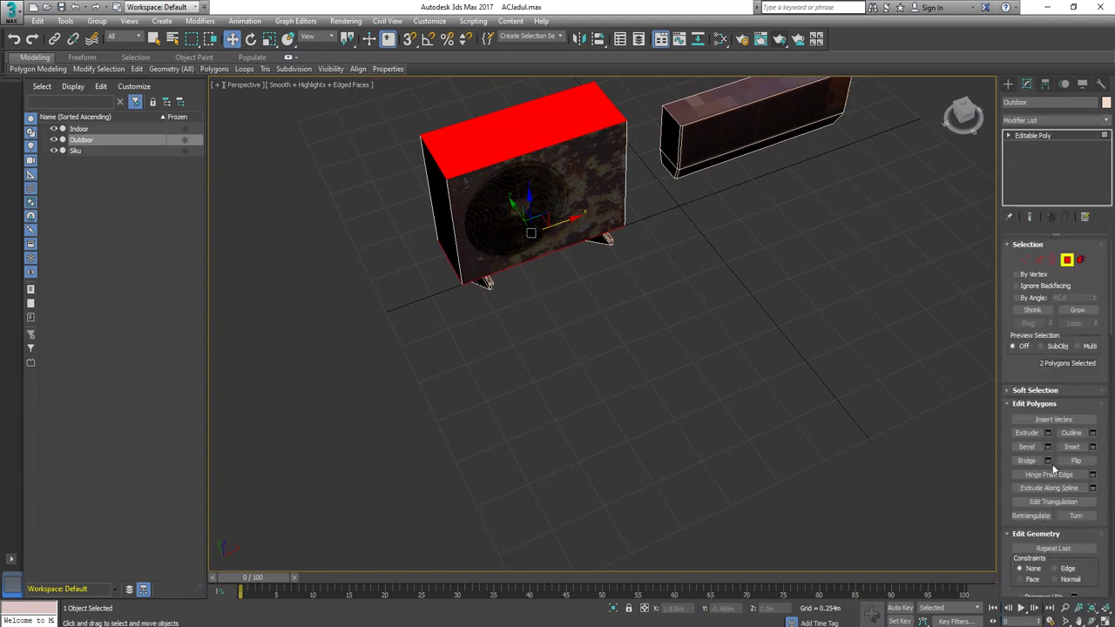
pyautogui.click(1051, 497)
pyautogui.click(353, 90)
pyautogui.click(331, 127)
# Move the top and bottom faces' UVs onto the rusty casing texture and collapse Outdoor to Editable Poly
pyautogui.moveTo(91, 338); pyautogui.dragTo(144, 330)
pyautogui.rightClick(584, 251)
pyautogui.moveTo(610, 375)
pyautogui.click(728, 386)
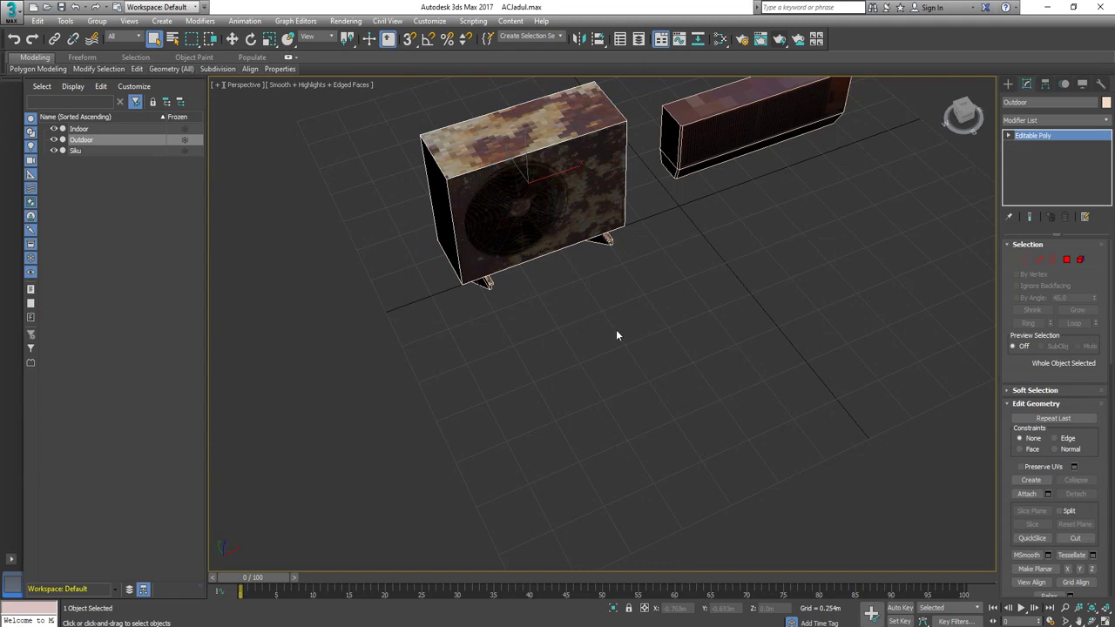
# Render the perspective view twice to preview the textured models, and view the units from below with nothing selected
pyautogui.moveTo(731, 279); pyautogui.dragTo(755, 383, button='middle')
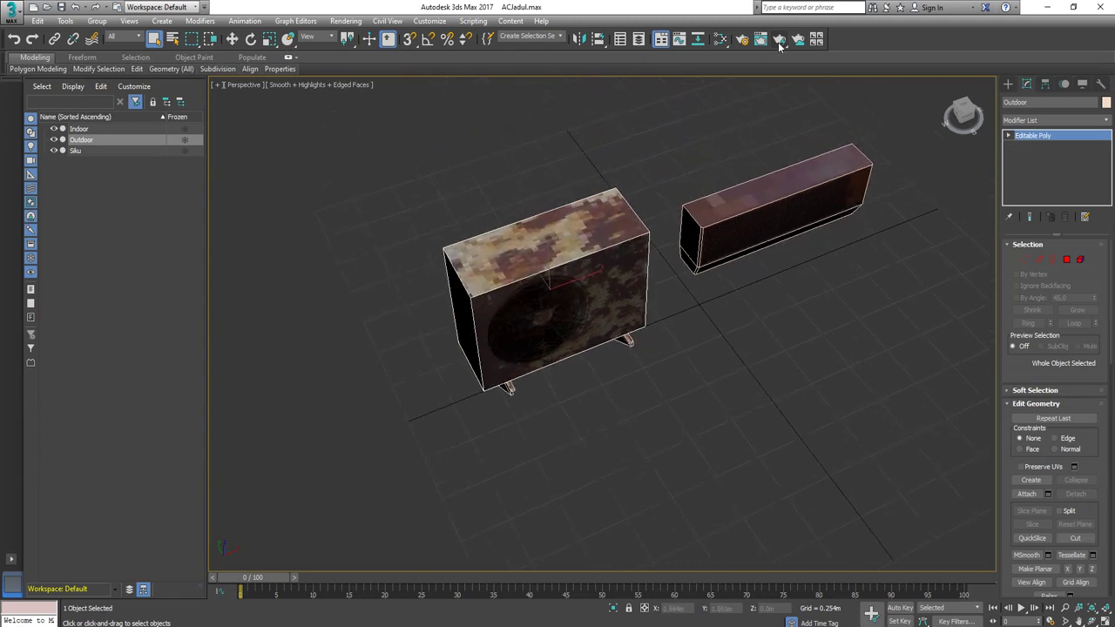
pyautogui.click(780, 40)
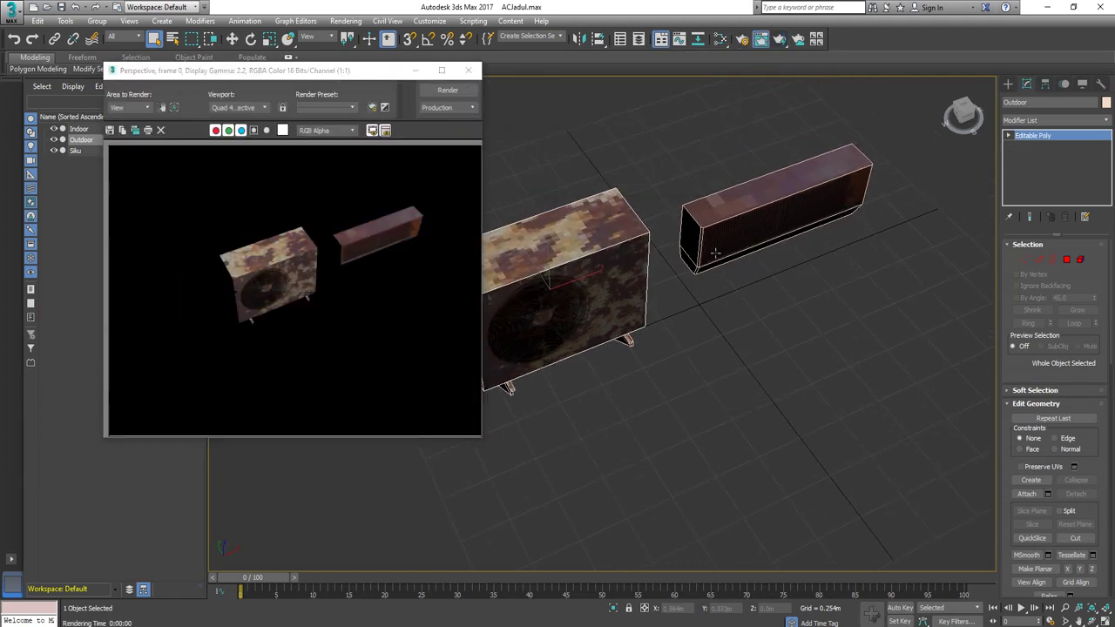
pyautogui.click(468, 71)
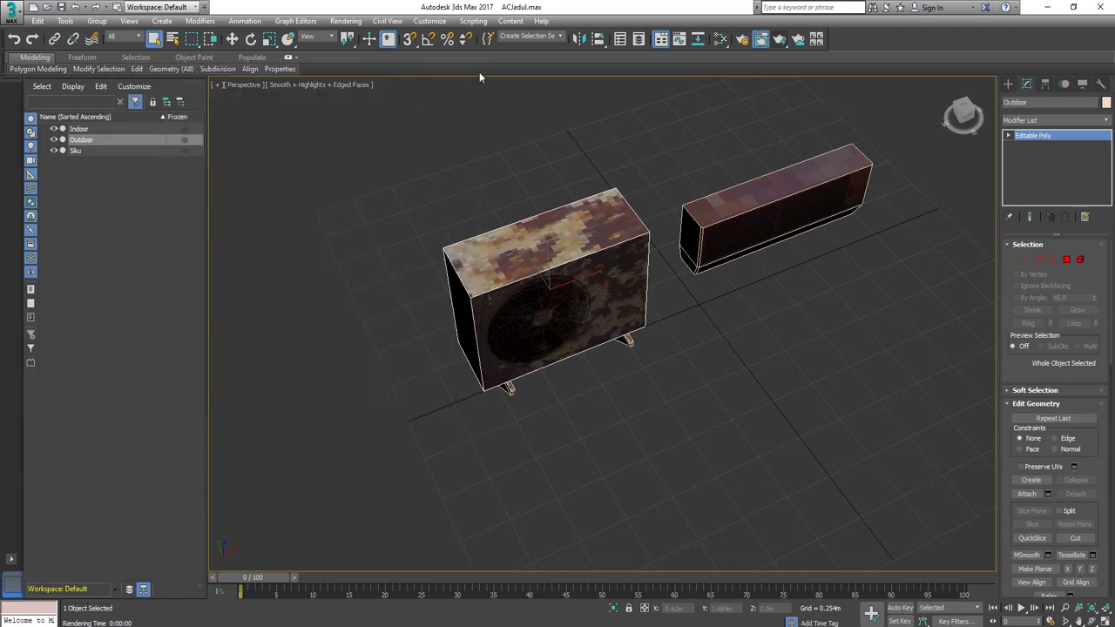
pyautogui.click(778, 39)
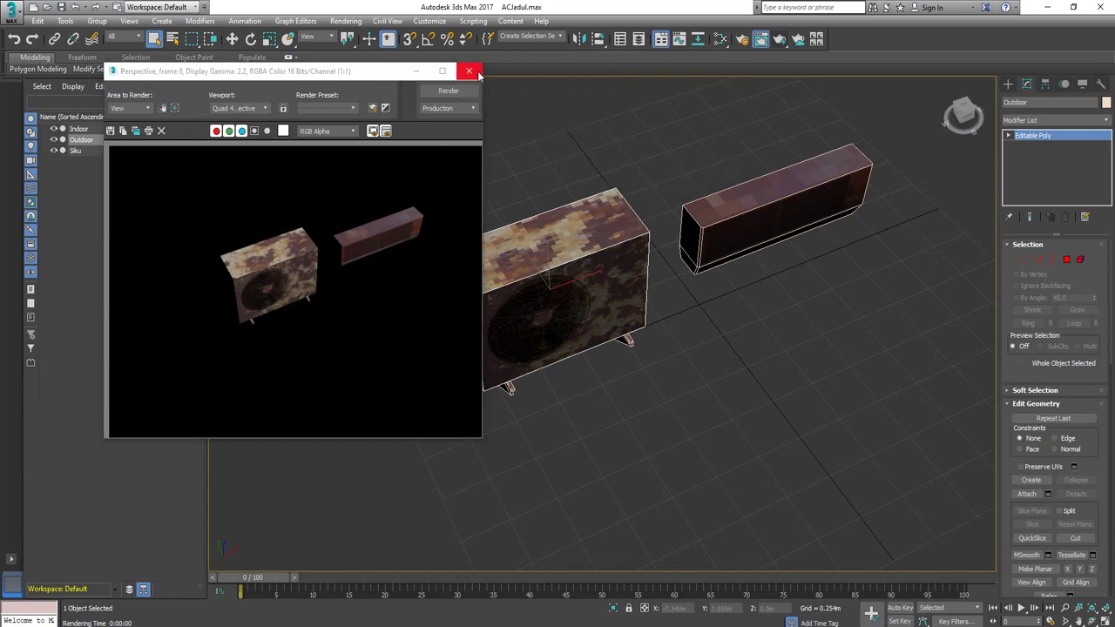
pyautogui.click(470, 71)
pyautogui.keyDown('alt'); pyautogui.moveTo(670, 340); pyautogui.dragTo(657, 433, button='middle'); pyautogui.keyUp('alt')
pyautogui.click(716, 423)
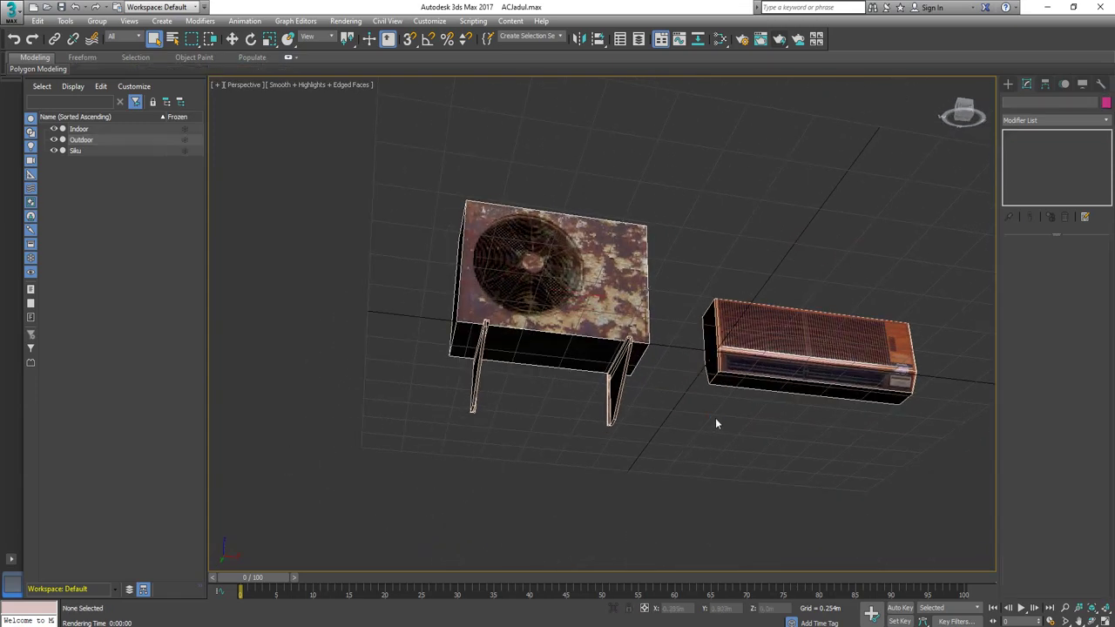
# Raise Indoor, Outdoor and Siku together along Z until the brackets sit above the grid, and deselect them
pyautogui.moveTo(717, 443); pyautogui.dragTo(656, 443, button='middle')
pyautogui.scroll(-4, 654, 399)
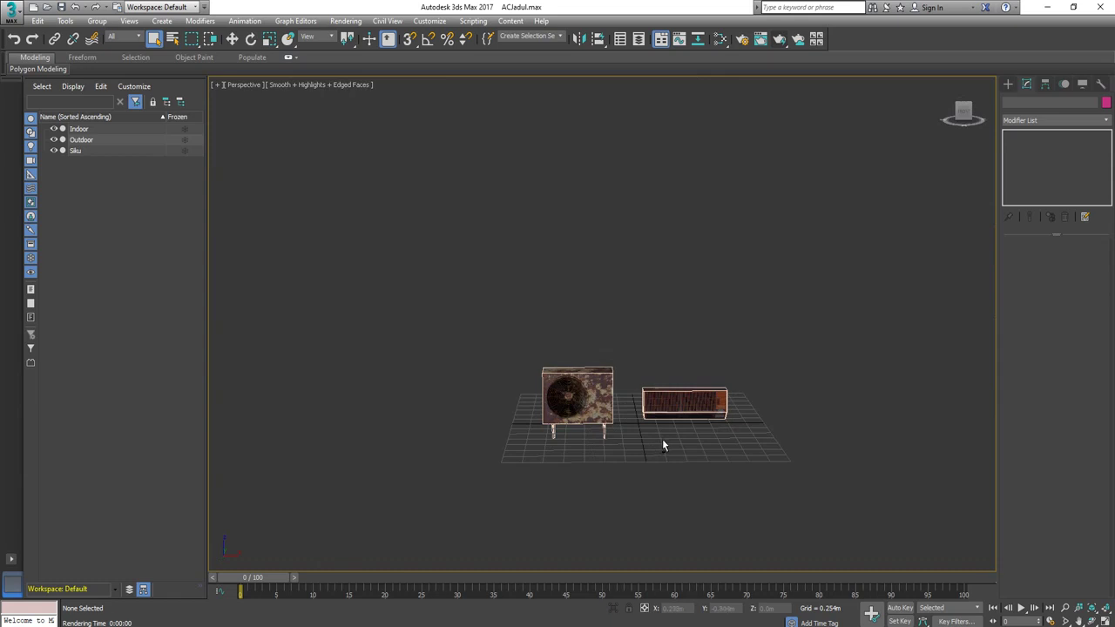
pyautogui.hotkey('ctrl', 'a')
pyautogui.press('w')
pyautogui.keyDown('alt'); pyautogui.moveTo(624, 396); pyautogui.dragTo(689, 443, button='middle'); pyautogui.keyUp('alt')
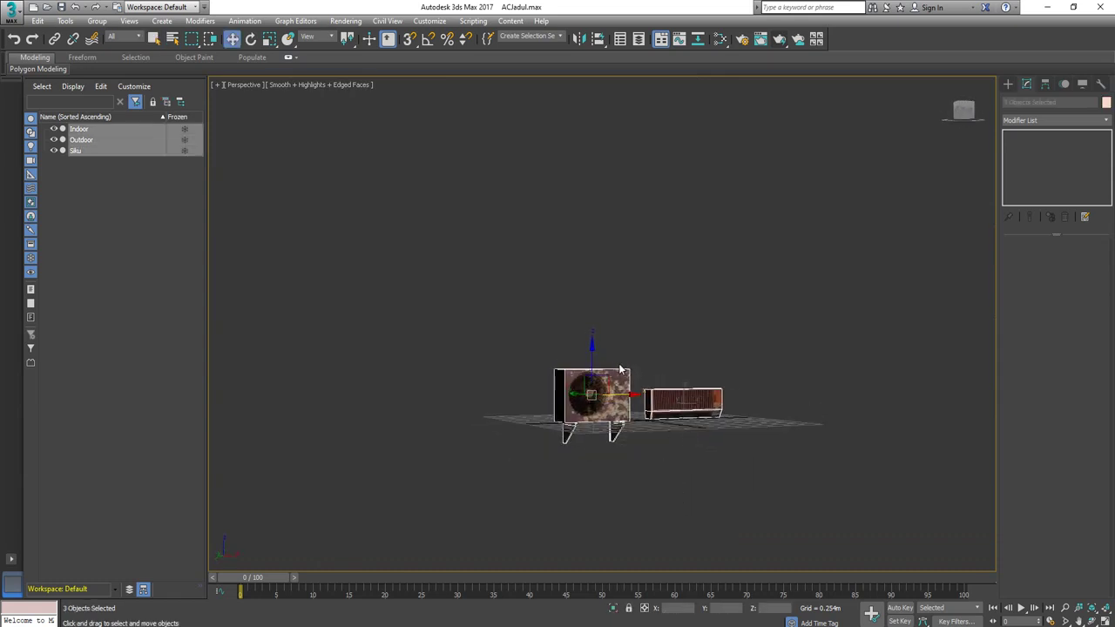
pyautogui.moveTo(592, 355); pyautogui.dragTo(593, 321)
pyautogui.keyDown('alt'); pyautogui.moveTo(635, 426); pyautogui.dragTo(642, 455, button='middle'); pyautogui.keyUp('alt')
pyautogui.click(719, 447)
# Create a square ground plane about 9.37 m on each side beneath the air conditioner units
pyautogui.click(1008, 83)
pyautogui.click(1077, 208)
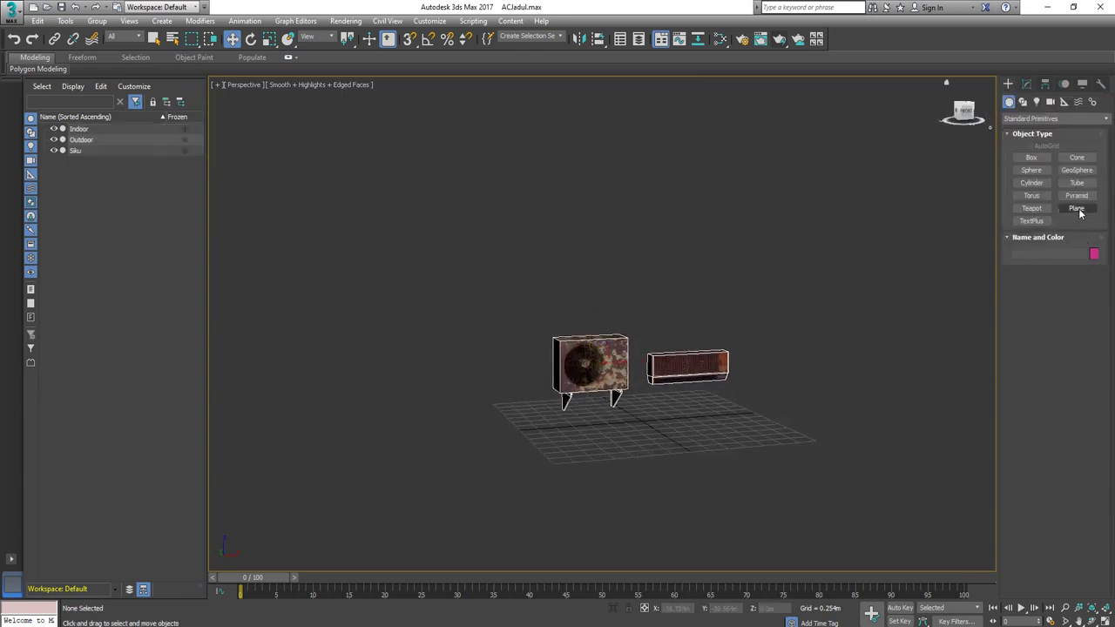
pyautogui.moveTo(473, 386); pyautogui.dragTo(662, 445)
pyautogui.rightClick(577, 416)
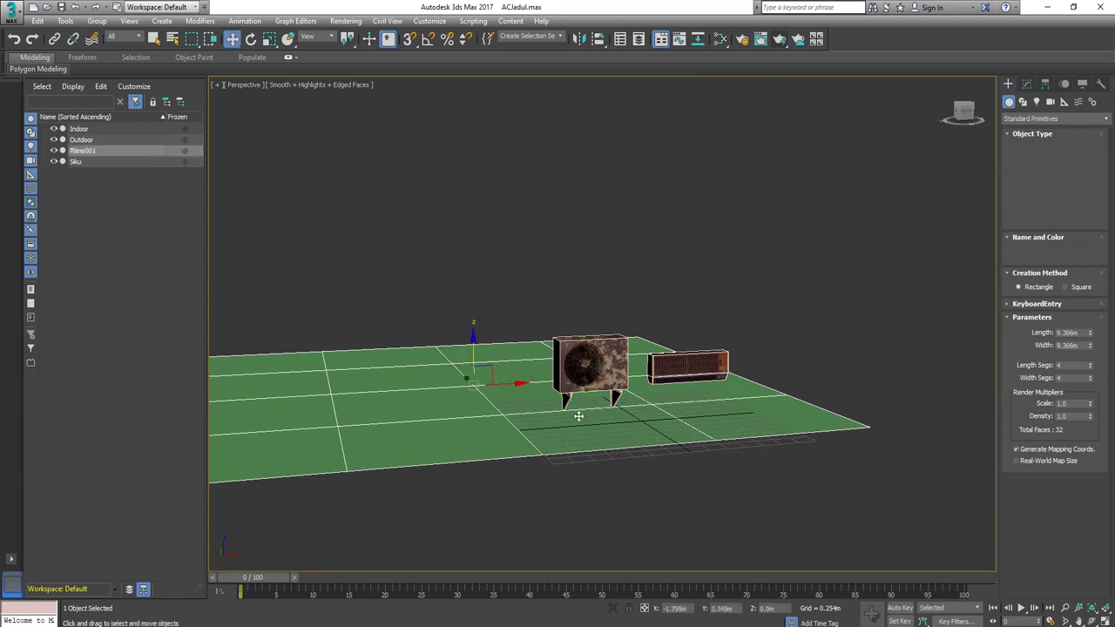
# Set the plane's length and width segments to 1 and its X position to 0.0 m
pyautogui.click(1026, 83)
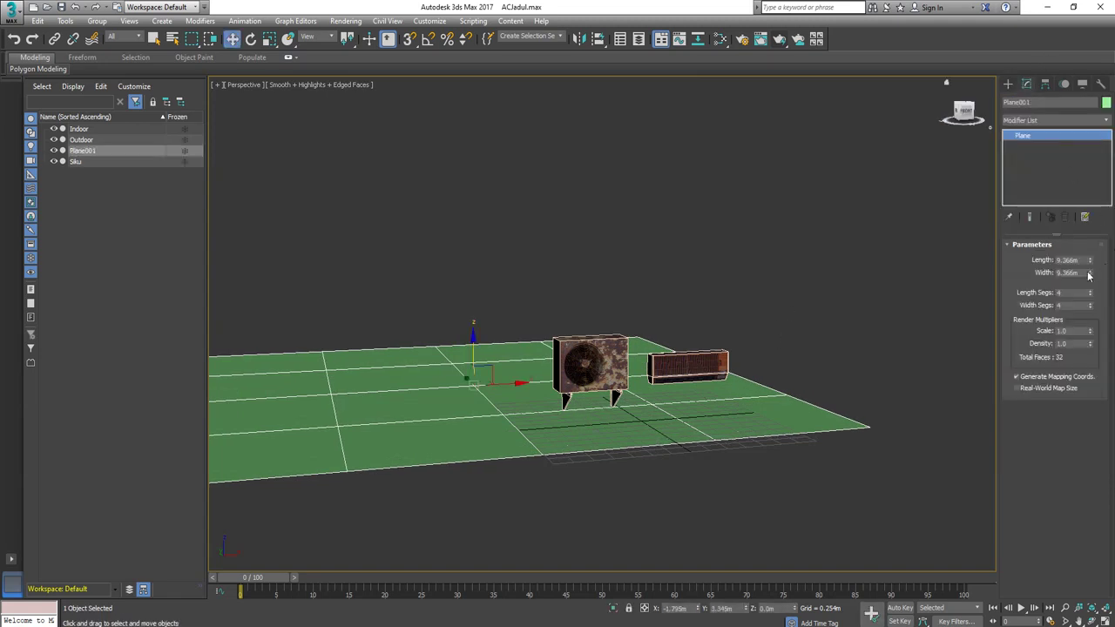
pyautogui.rightClick(1089, 293)
pyautogui.rightClick(1090, 306)
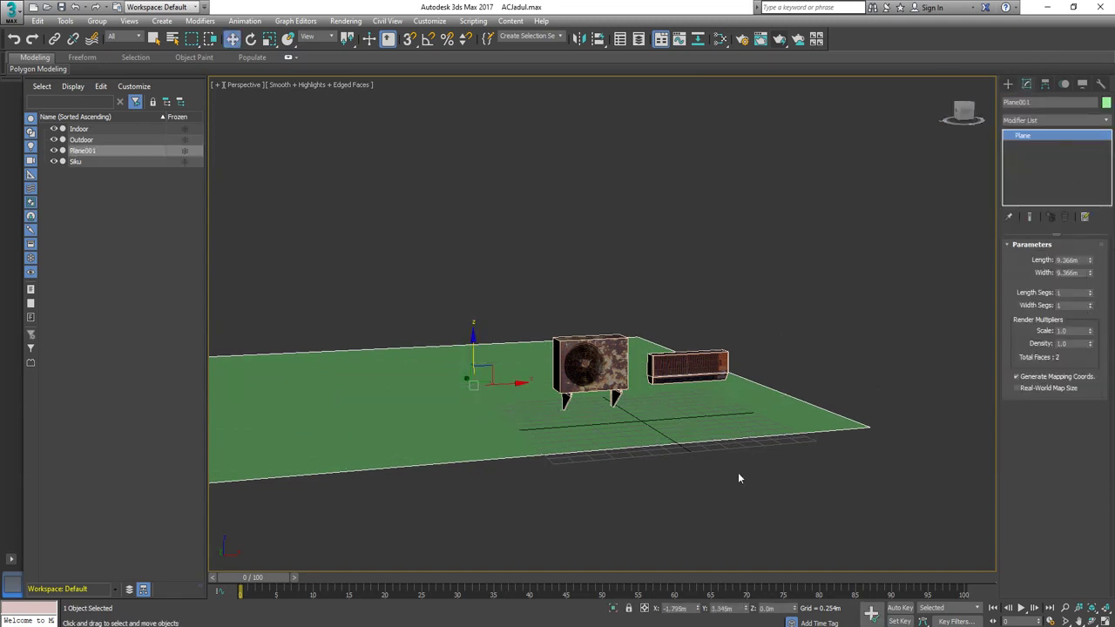
pyautogui.rightClick(695, 611)
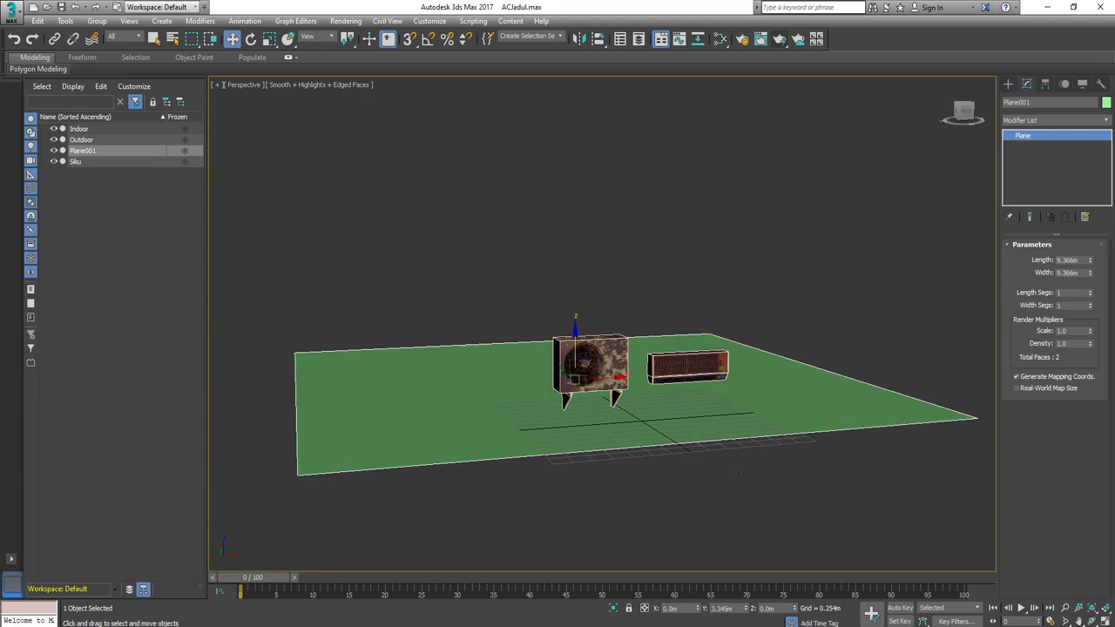
# Set the ground plane's Y position to 0.0 m and change its object color to white
pyautogui.rightClick(746, 610)
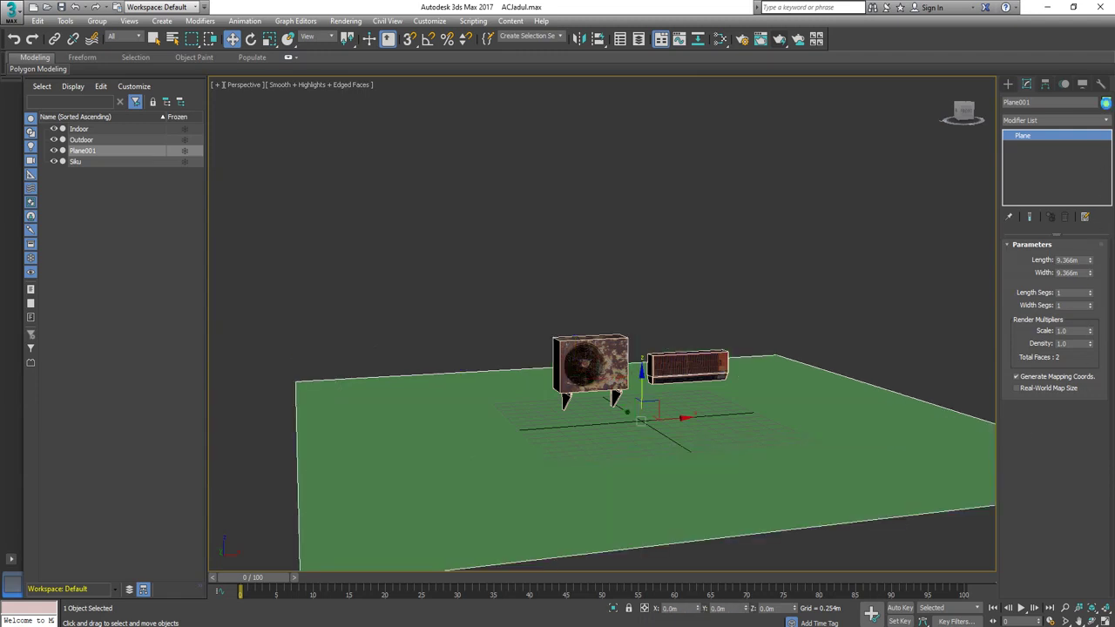
pyautogui.click(1106, 102)
pyautogui.click(661, 348)
pyautogui.click(615, 386)
pyautogui.keyDown('alt'); pyautogui.moveTo(596, 338); pyautogui.dragTo(616, 351, button='middle'); pyautogui.keyUp('alt')
pyautogui.scroll(4, 615, 349)
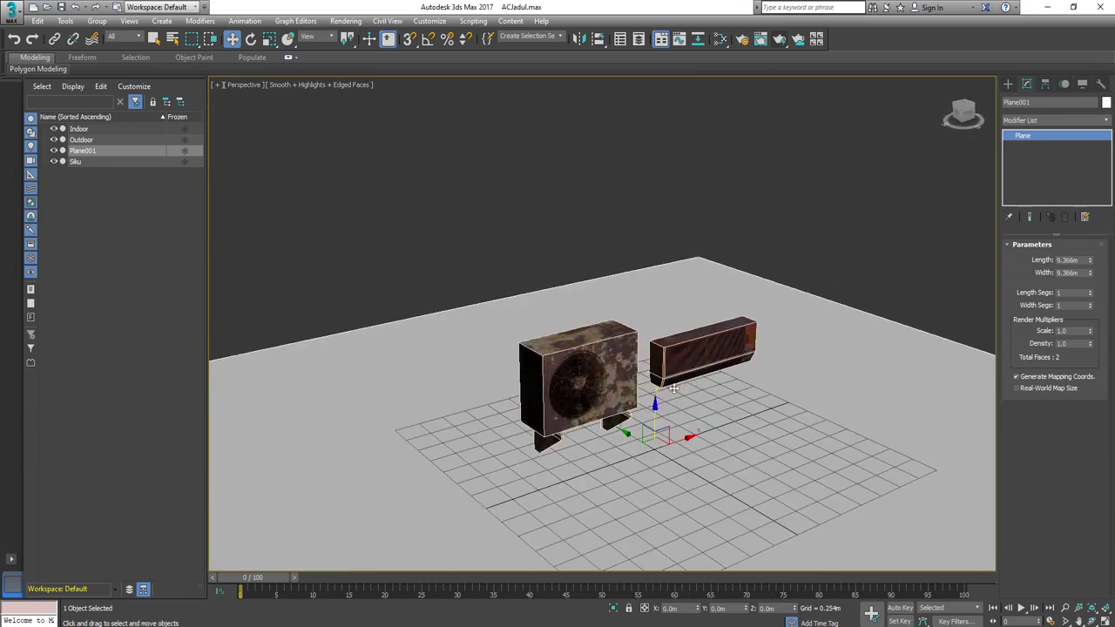
# Add a standard Skylight above the ground plane, to one side of the indoor unit
pyautogui.click(923, 175)
pyautogui.click(1007, 84)
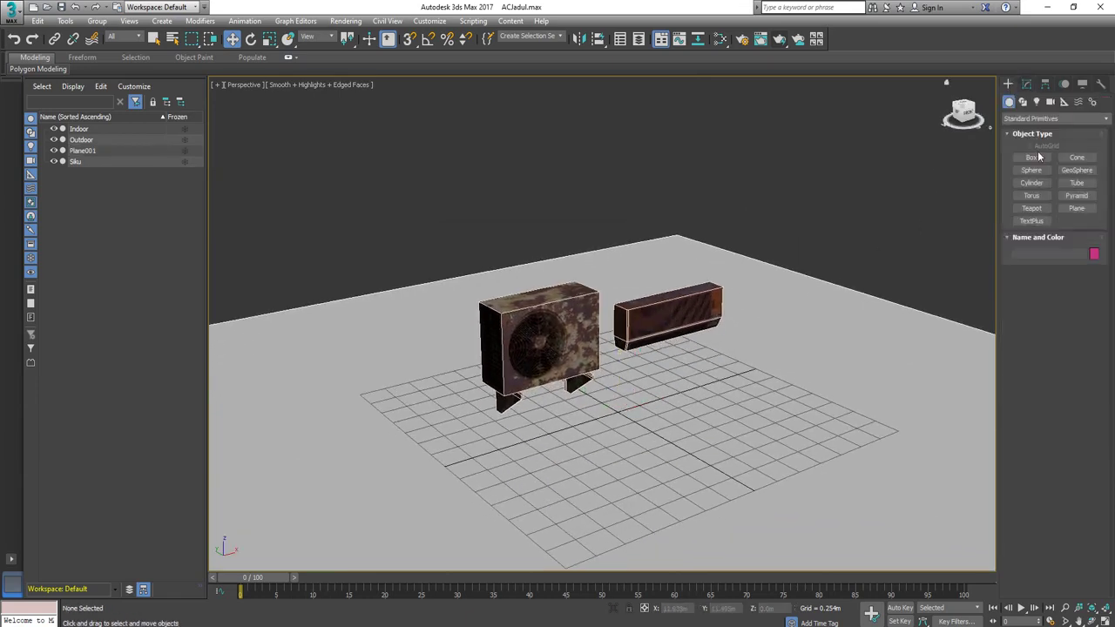
pyautogui.click(1036, 101)
pyautogui.click(1054, 118)
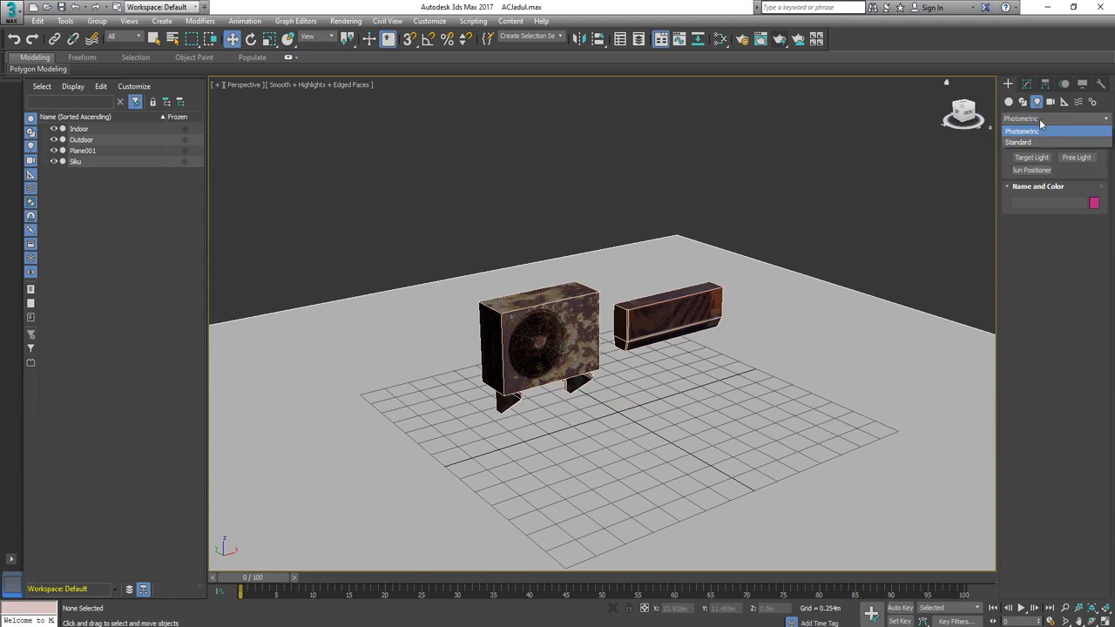
pyautogui.click(1039, 145)
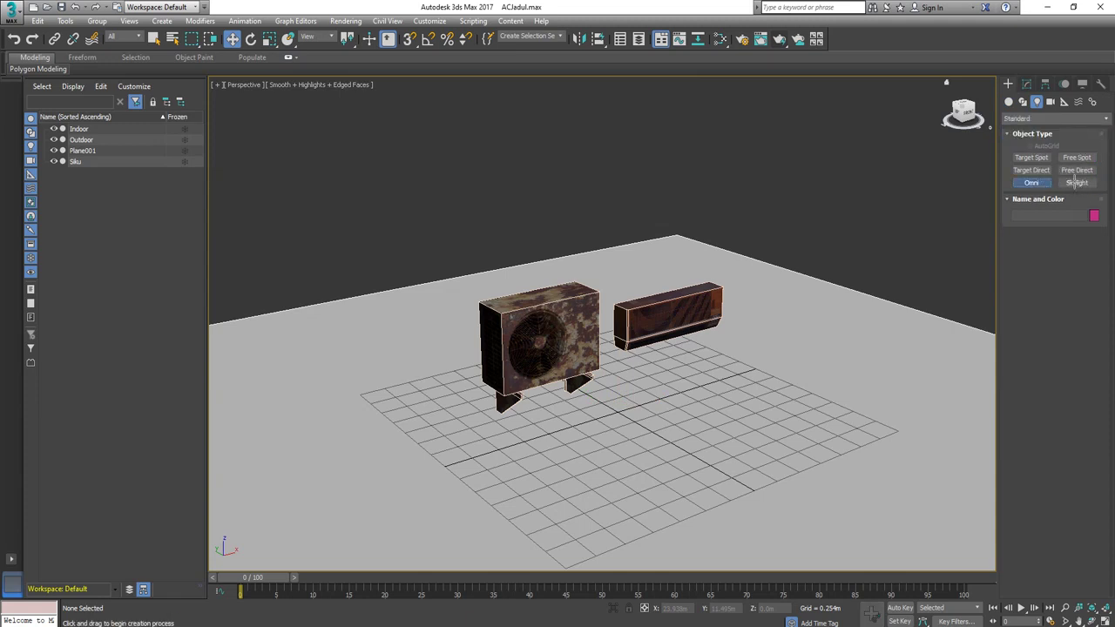
pyautogui.click(1076, 183)
pyautogui.click(898, 276)
pyautogui.rightClick(898, 278)
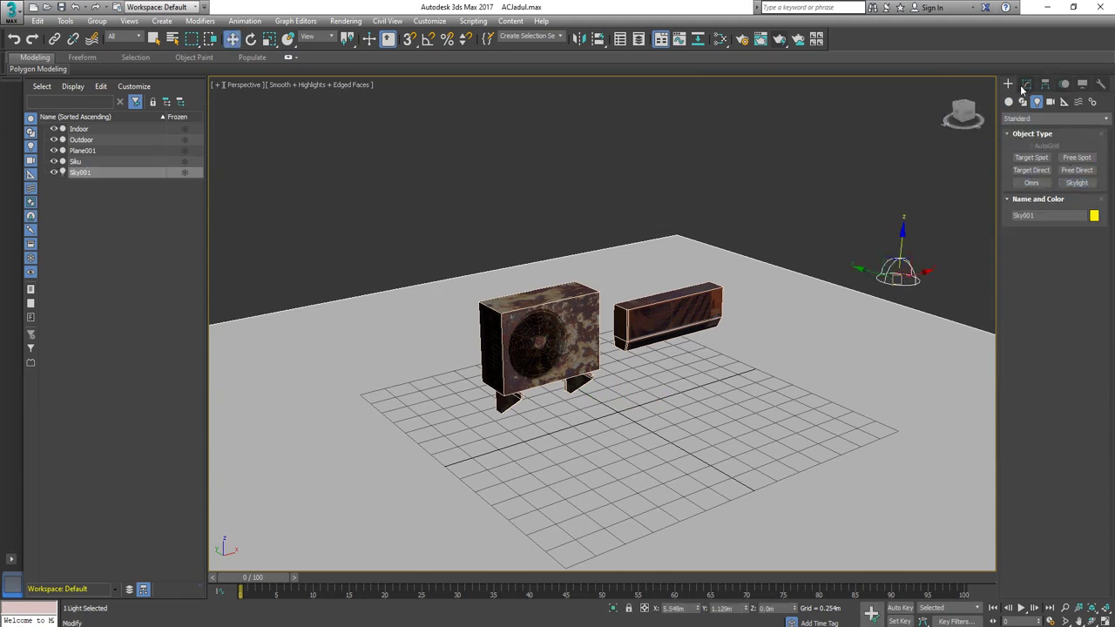
# Check the skylight's sky color and the ground plane's object color, accept both, and deselect everything
pyautogui.click(1025, 85)
pyautogui.click(1073, 295)
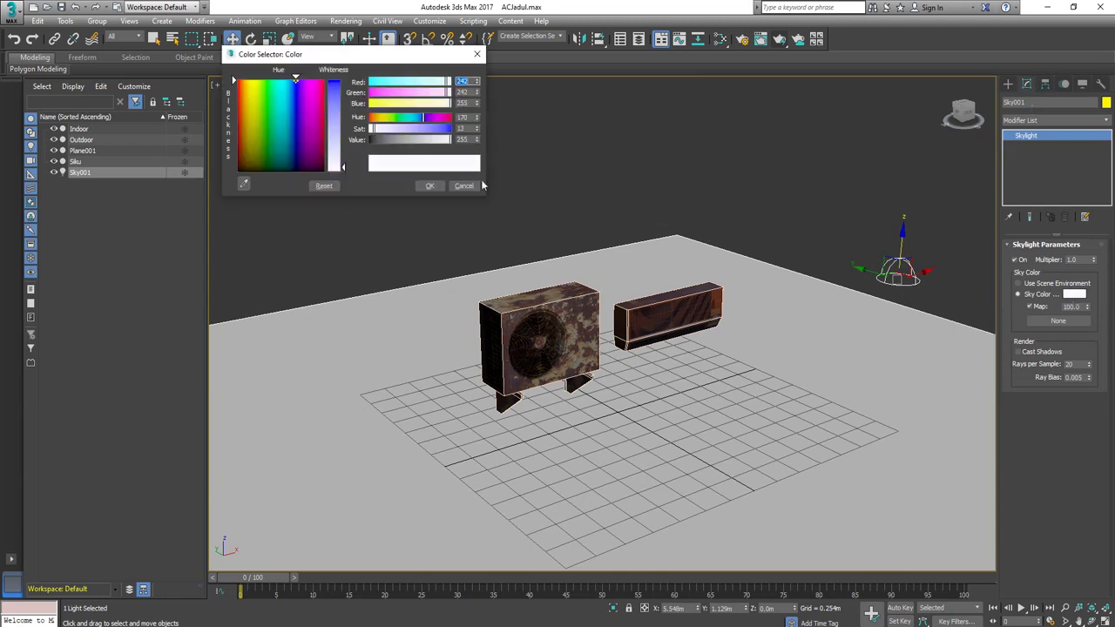
pyautogui.click(424, 187)
pyautogui.click(834, 338)
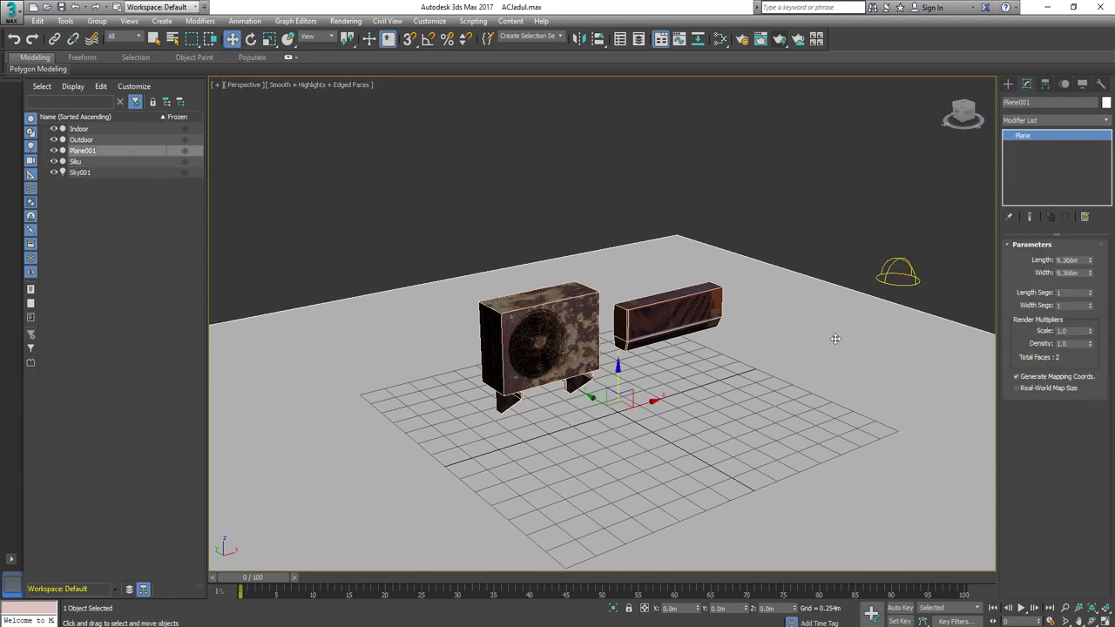
pyautogui.click(1105, 102)
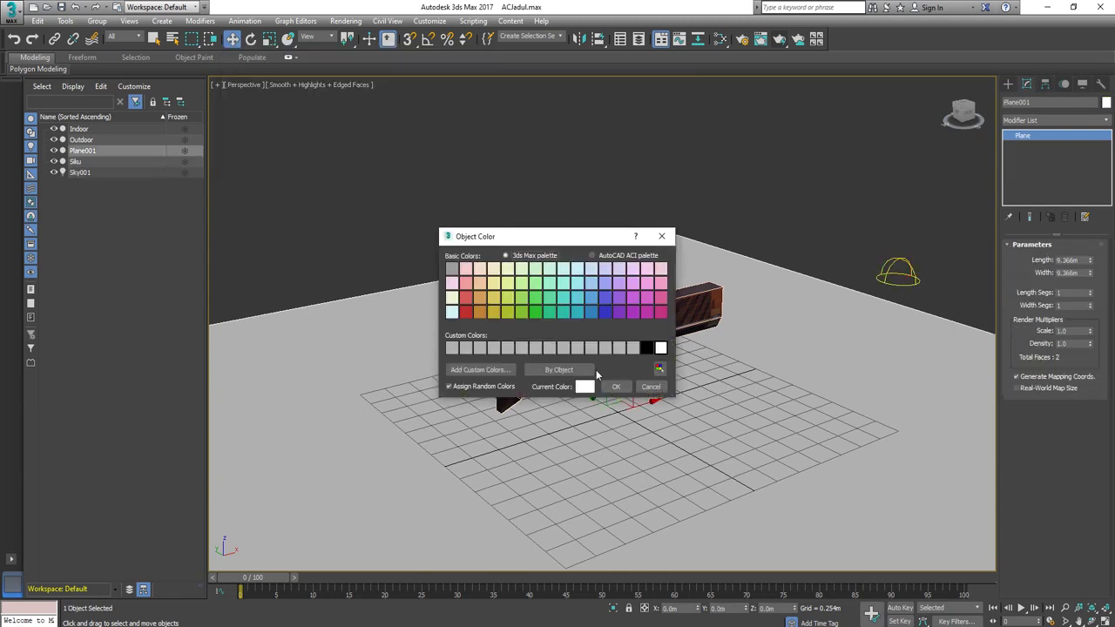
pyautogui.click(617, 387)
pyautogui.click(796, 199)
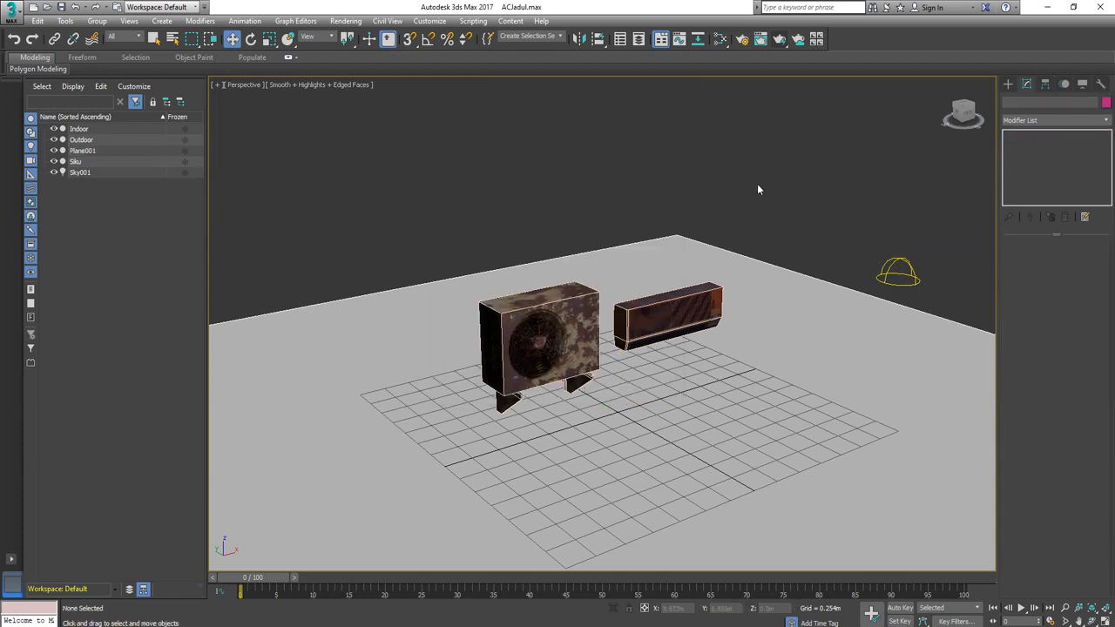
# Set the environment background color to white
pyautogui.press('8')
pyautogui.click(286, 155)
pyautogui.moveTo(335, 154); pyautogui.dragTo(336, 171)
pyautogui.click(429, 186)
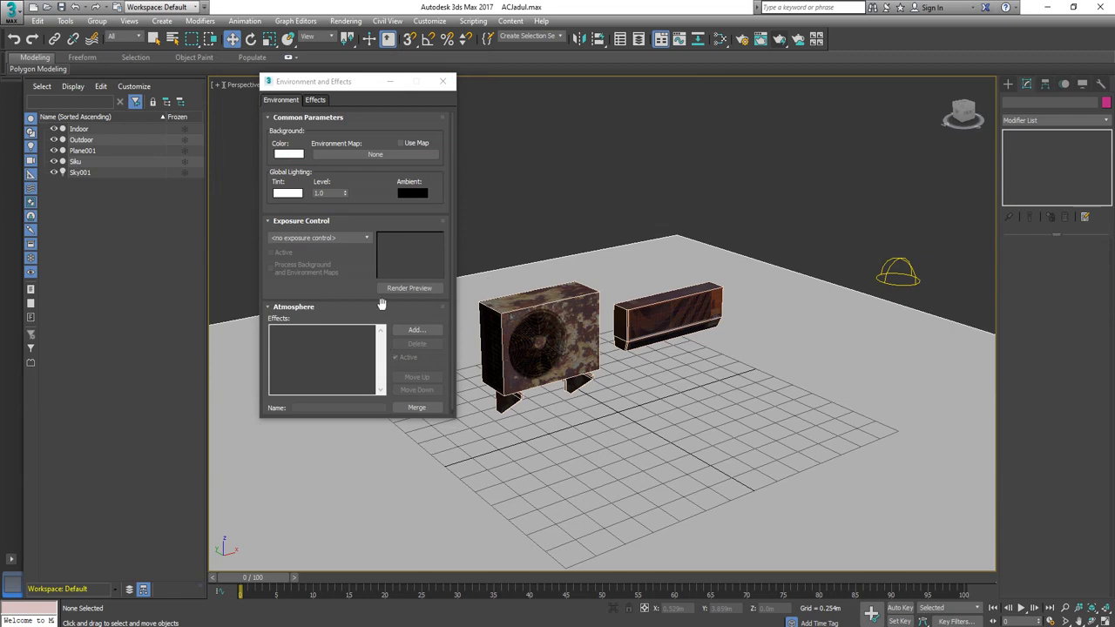
pyautogui.click(443, 81)
# Show the safe frame in the perspective view and set the render output size to 1024 x 1024
pyautogui.keyDown('alt'); pyautogui.moveTo(709, 294); pyautogui.dragTo(694, 300, button='middle'); pyautogui.keyUp('alt')
pyautogui.hotkey('shift', 'f')
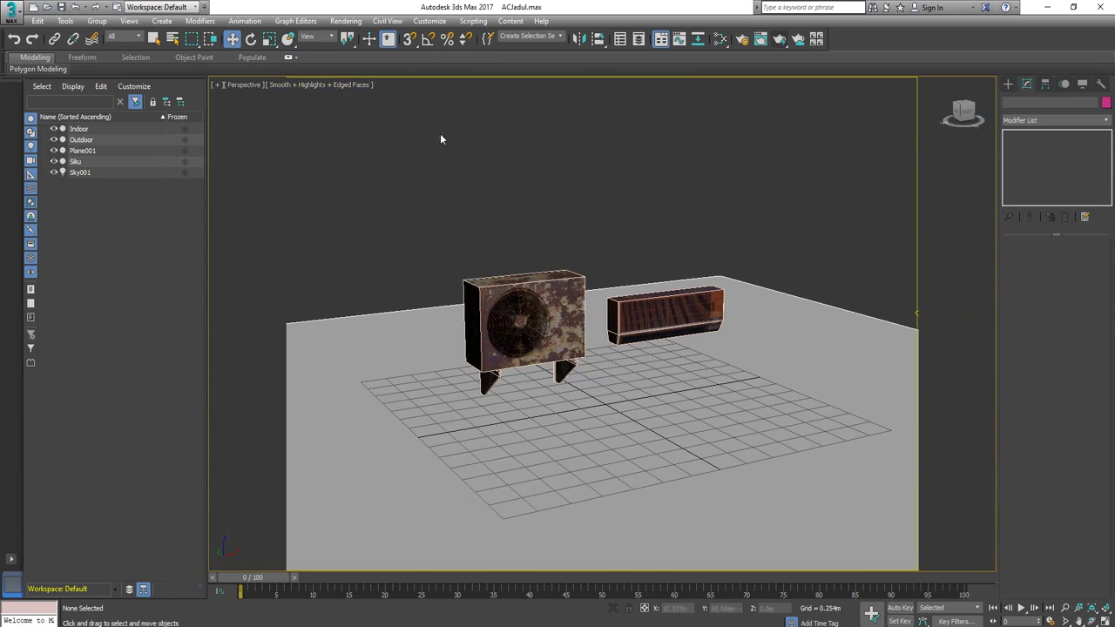
pyautogui.click(742, 39)
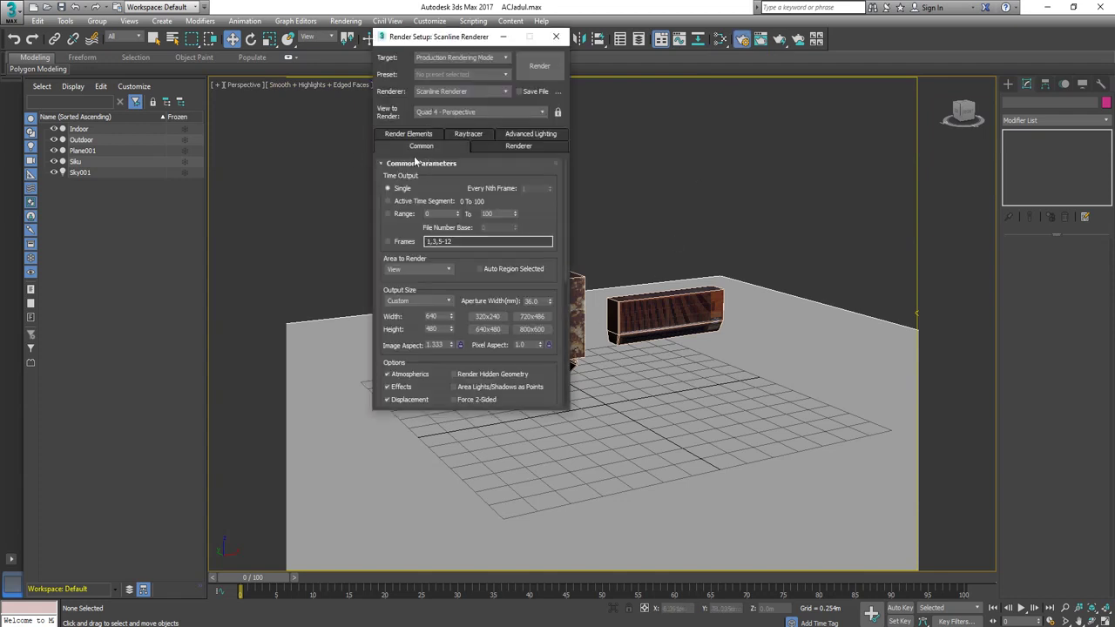
pyautogui.click(439, 277)
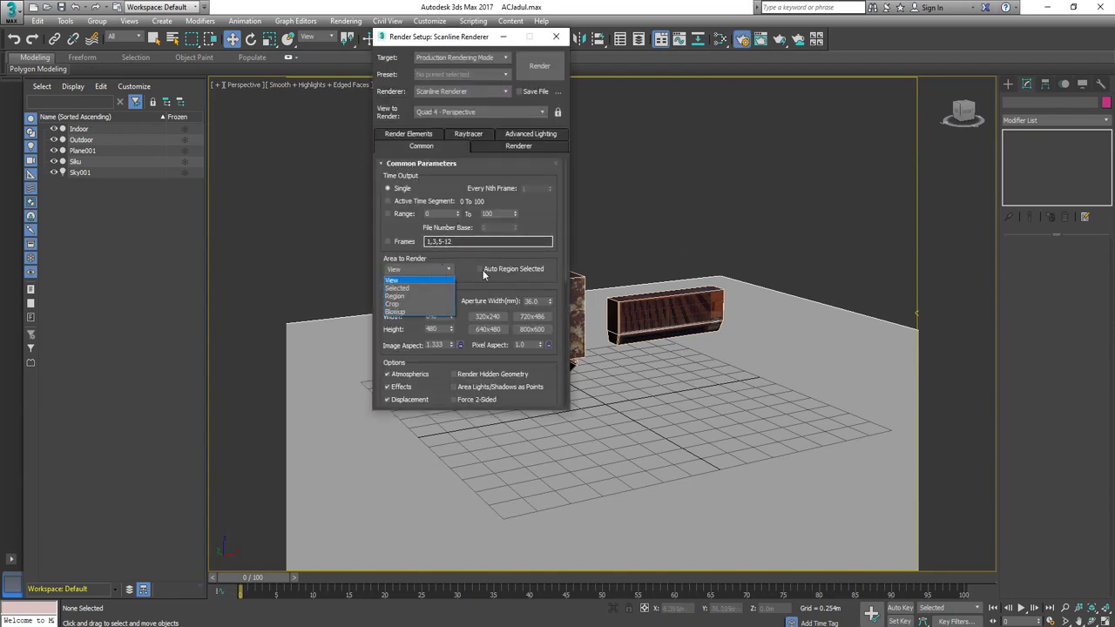
pyautogui.click(475, 290)
pyautogui.write('1024')
pyautogui.press('Tab')
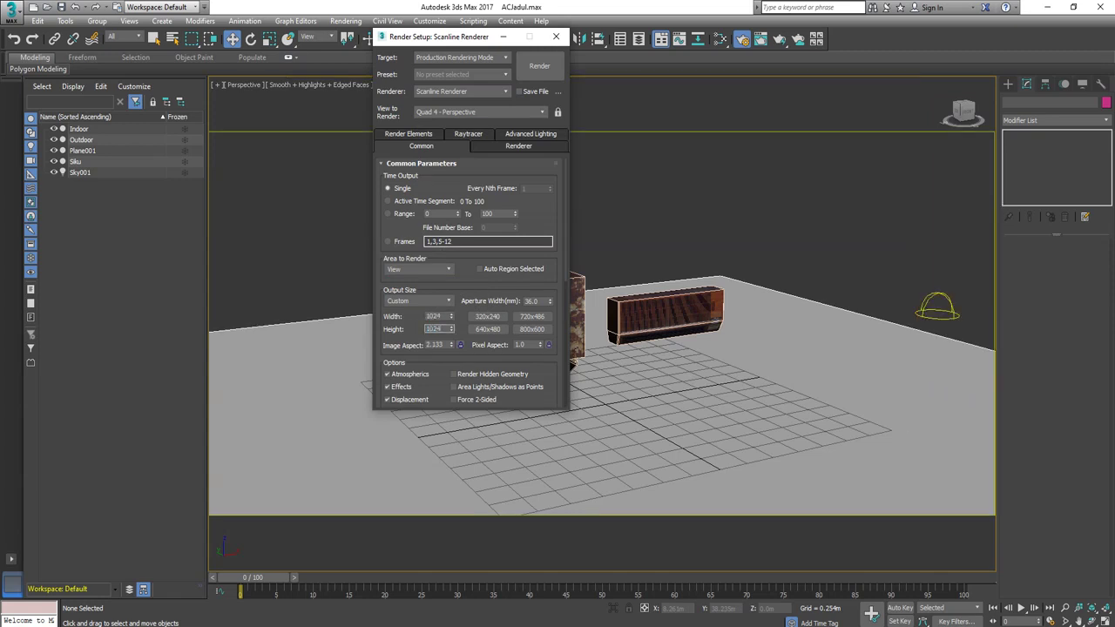
pyautogui.write('1024')
pyautogui.press('Return')
pyautogui.click(556, 37)
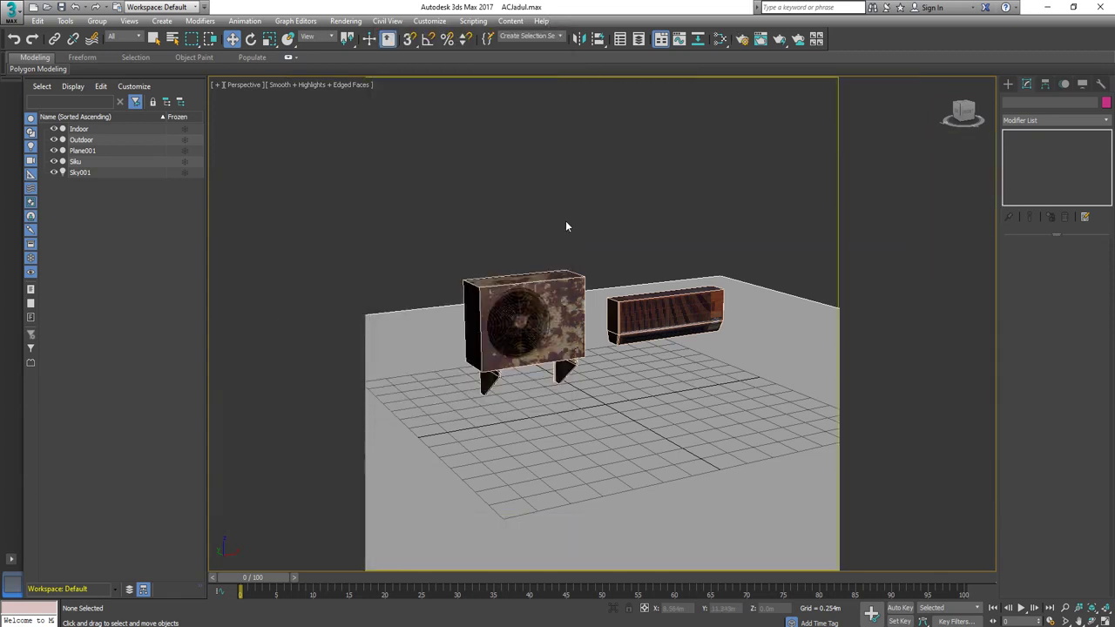
# Show the polygon and vertex statistics and frame both units closely from the other side
pyautogui.press('7')
pyautogui.scroll(-3, 555, 232)
pyautogui.keyDown('alt'); pyautogui.moveTo(555, 230); pyautogui.dragTo(640, 267, button='middle'); pyautogui.keyUp('alt')
pyautogui.scroll(5, 574, 251)
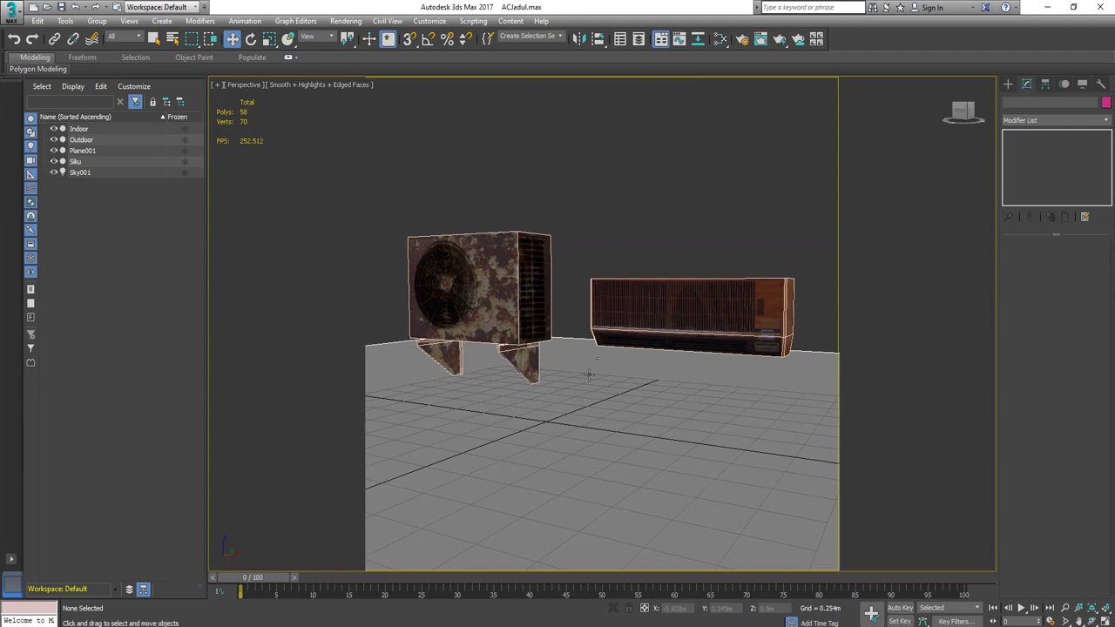
pyautogui.click(582, 417)
pyautogui.rightClick(582, 416)
pyautogui.click(608, 425)
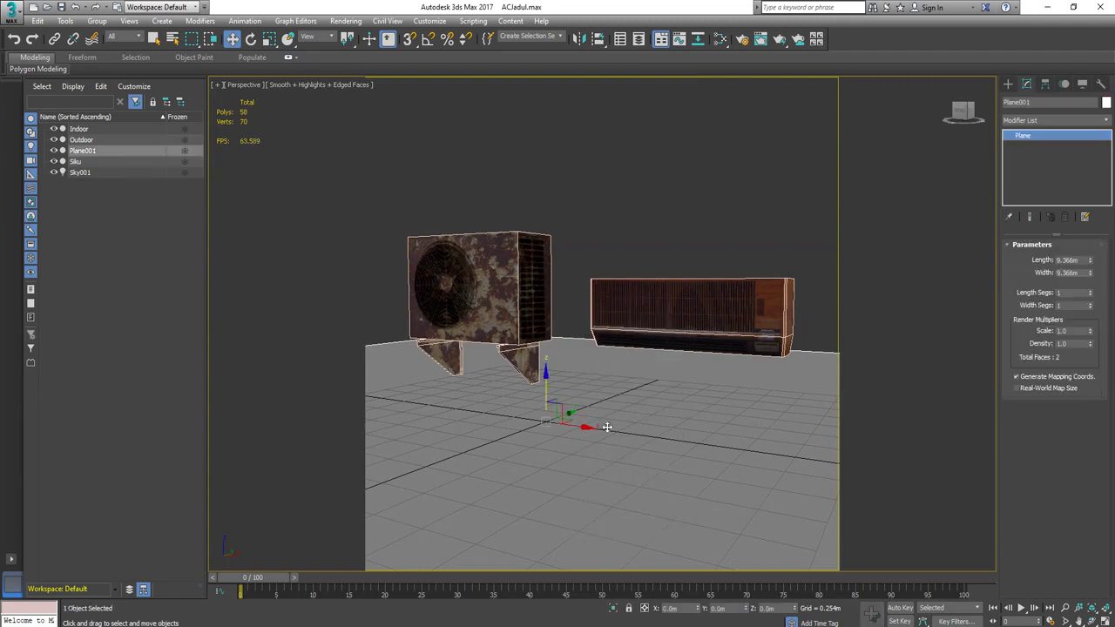
pyautogui.rightClick(597, 418)
pyautogui.click(610, 436)
pyautogui.moveTo(555, 389); pyautogui.dragTo(489, 474)
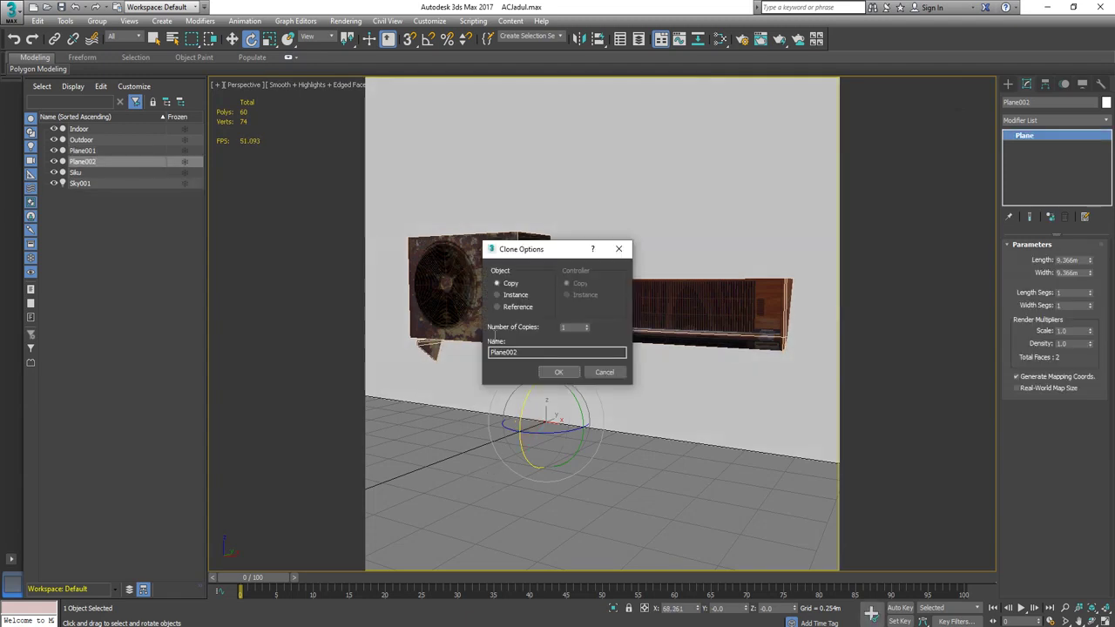
pyautogui.click(610, 373)
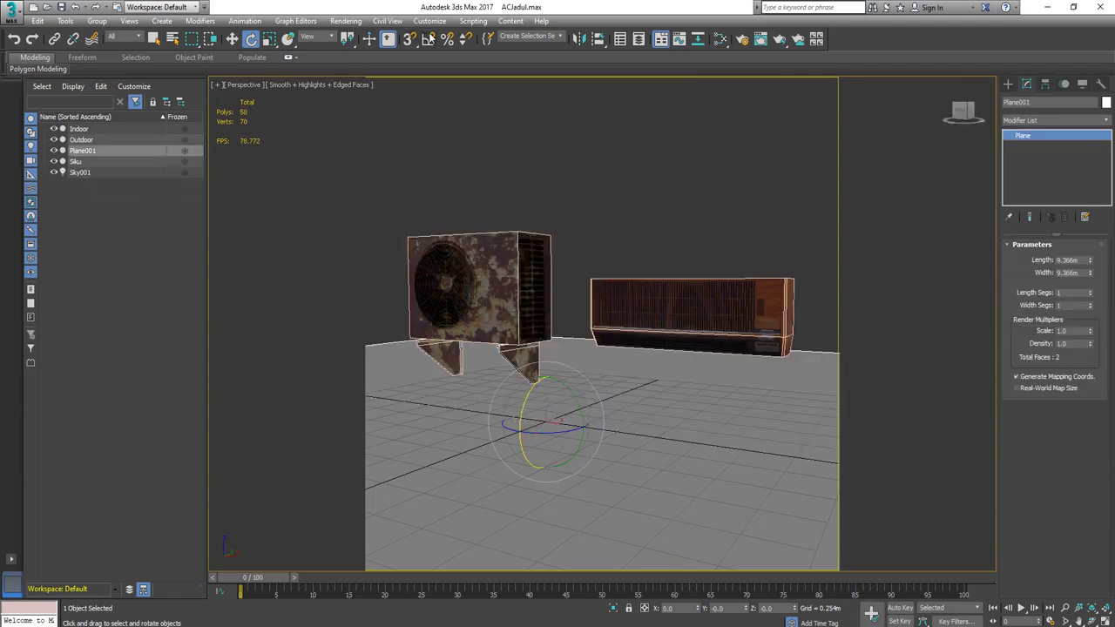
# Copy the ground plane rotated upright with angle snap on, and move the copy against the backs of the units as a wall
pyautogui.moveTo(535, 405); pyautogui.dragTo(499, 452)
pyautogui.click(562, 377)
pyautogui.rightClick(559, 374)
pyautogui.click(576, 384)
pyautogui.moveTo(563, 412); pyautogui.dragTo(602, 405)
pyautogui.keyDown('alt'); pyautogui.moveTo(659, 369); pyautogui.dragTo(594, 366, button='middle'); pyautogui.keyUp('alt')
pyautogui.click(579, 329)
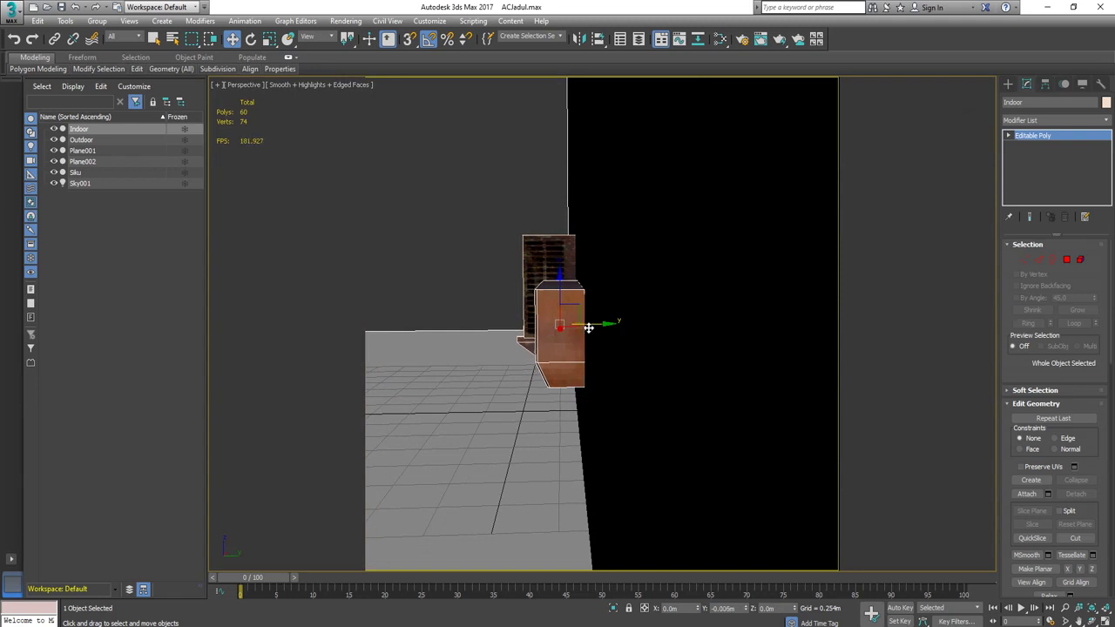
pyautogui.keyDown('alt'); pyautogui.moveTo(588, 328); pyautogui.dragTo(637, 338, button='middle'); pyautogui.keyUp('alt')
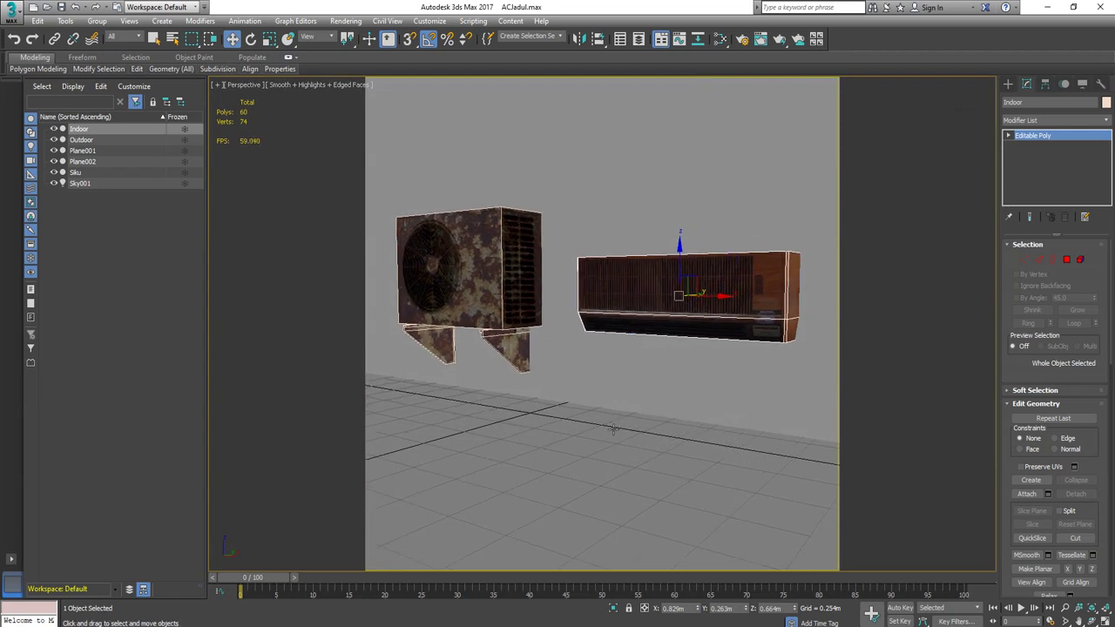
pyautogui.keyDown('alt'); pyautogui.moveTo(621, 410); pyautogui.dragTo(632, 409, button='middle'); pyautogui.keyUp('alt')
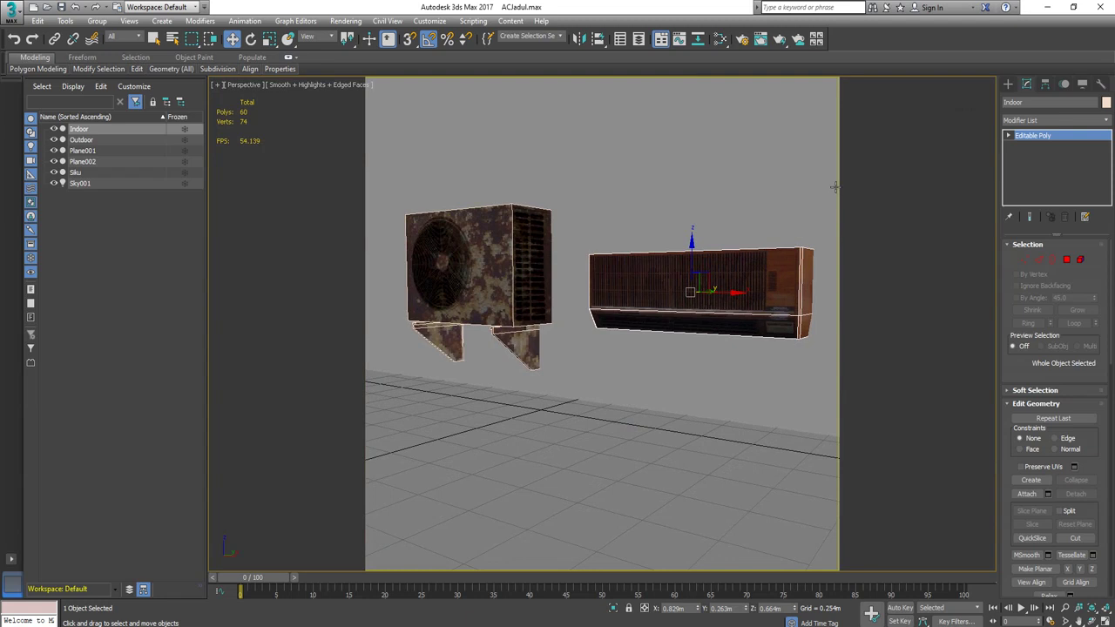
# Set the advanced lighting to Light Tracer with 2 bounces in the render setup
pyautogui.press('F10')
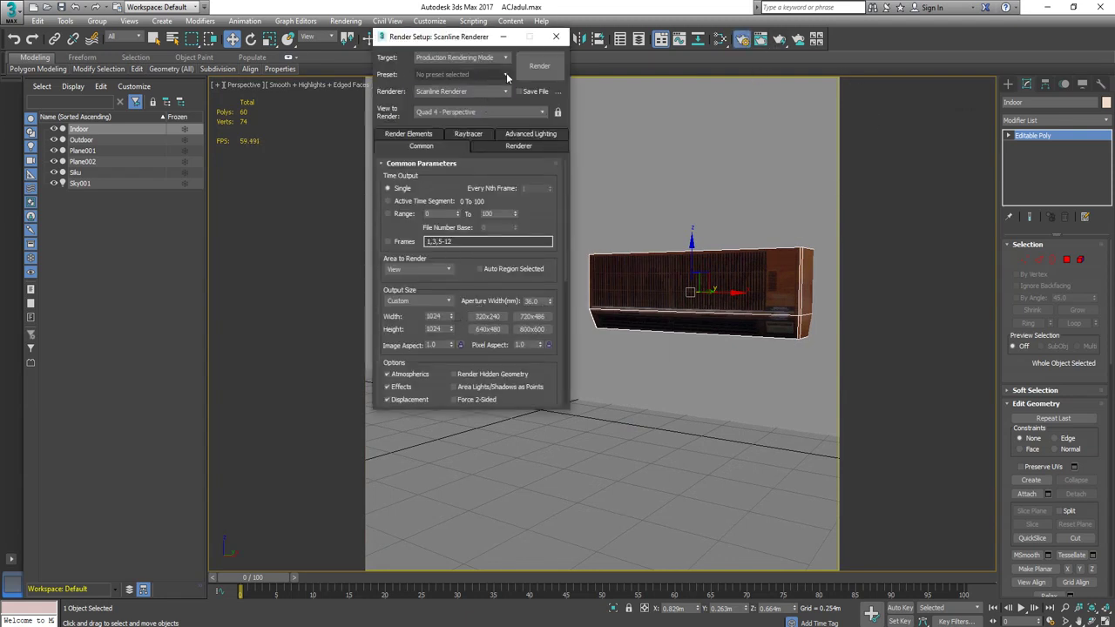
pyautogui.click(518, 145)
pyautogui.click(530, 134)
pyautogui.click(452, 183)
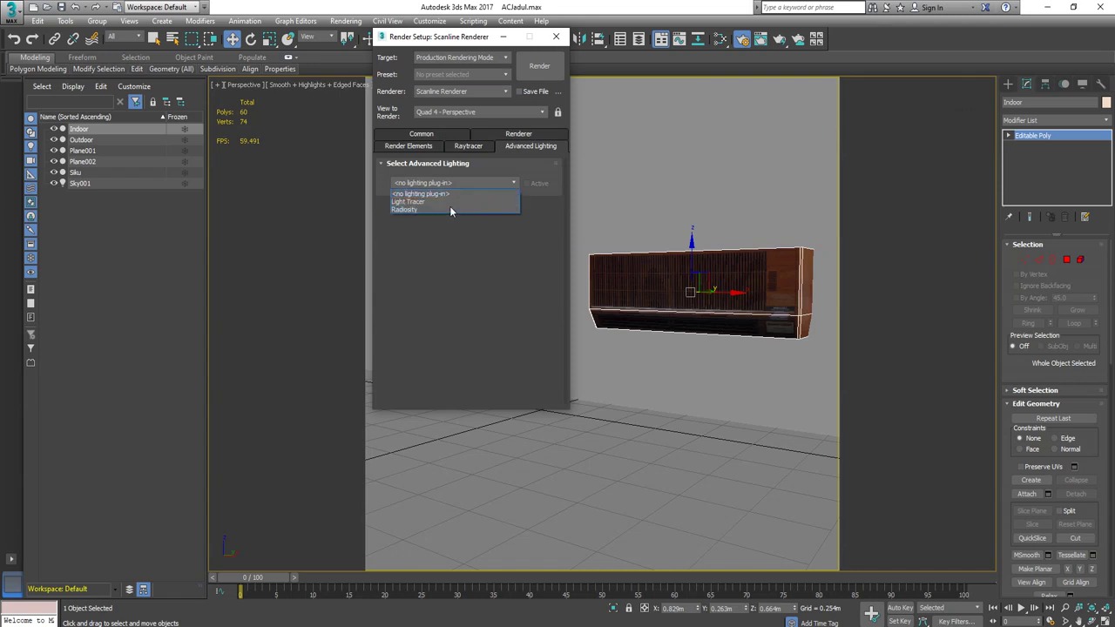
pyautogui.click(421, 202)
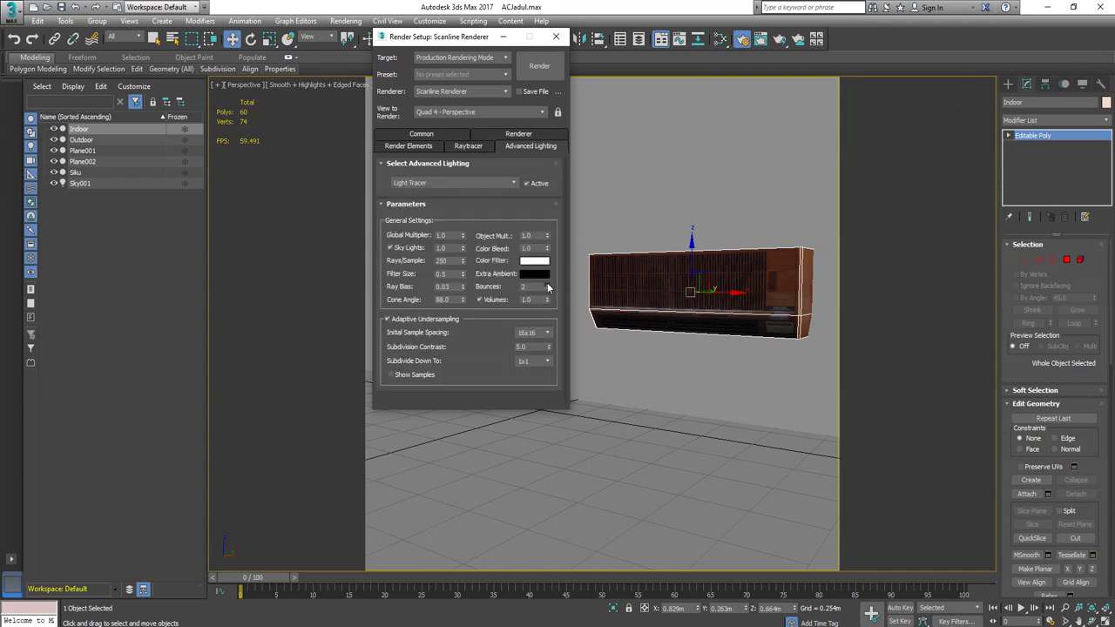
pyautogui.click(556, 37)
# Render the perspective view from a low angle to preview the Light Tracer lighting, and close the rendered frame
pyautogui.press('8')
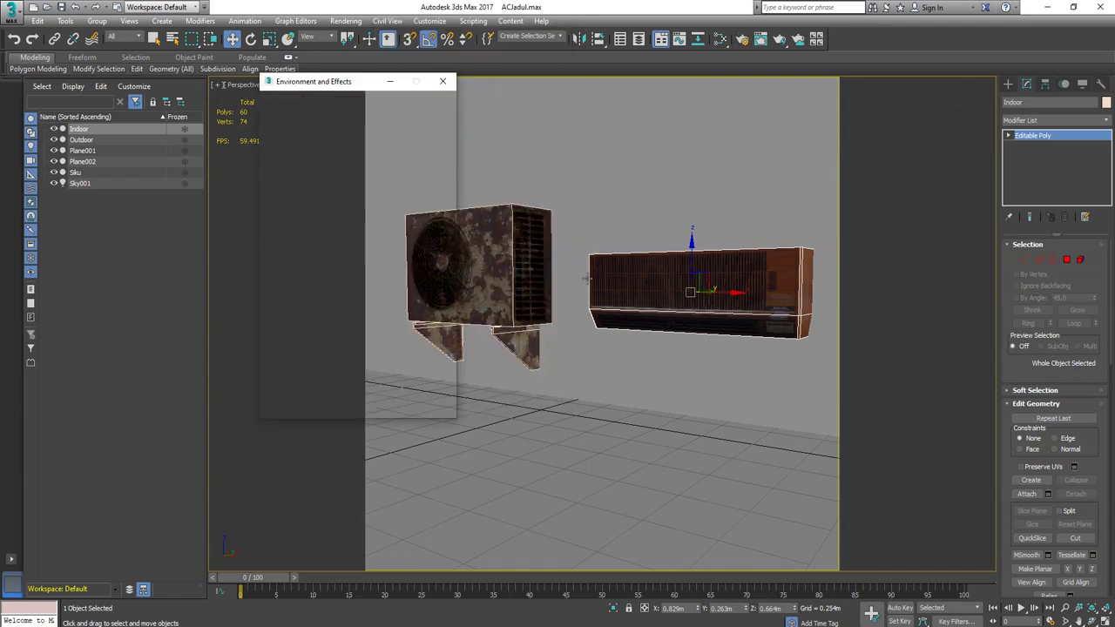
pyautogui.click(443, 81)
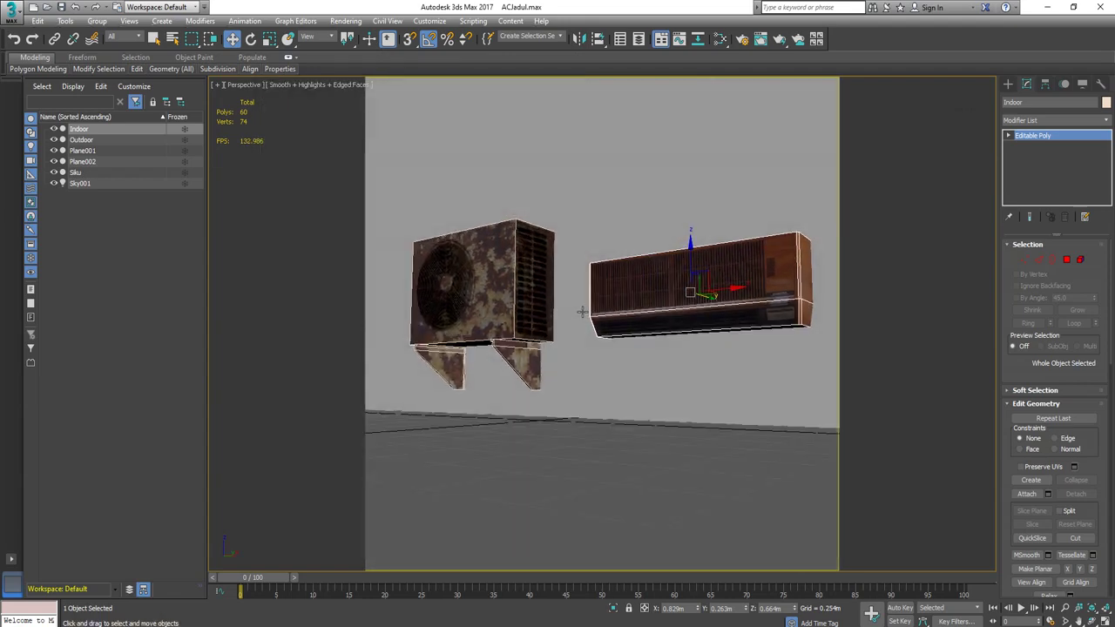
pyautogui.moveTo(581, 310)
pyautogui.keyDown('alt'); pyautogui.mouseDown(button='middle')
pyautogui.moveTo(595, 363)
pyautogui.moveTo(587, 319)
pyautogui.mouseUp(button='middle'); pyautogui.keyUp('alt')
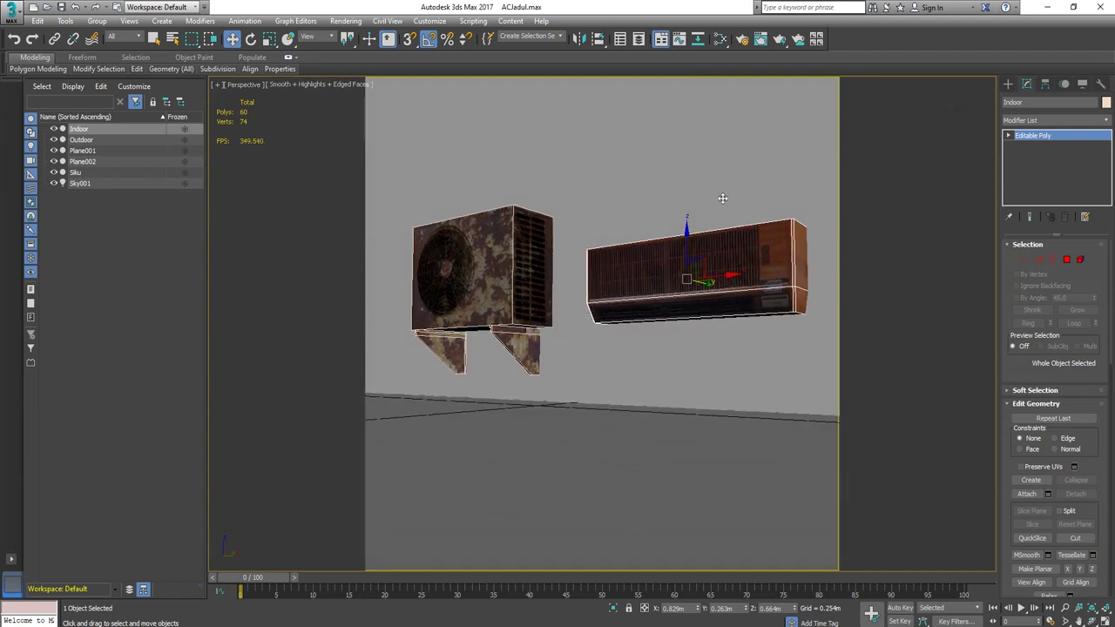
pyautogui.click(779, 41)
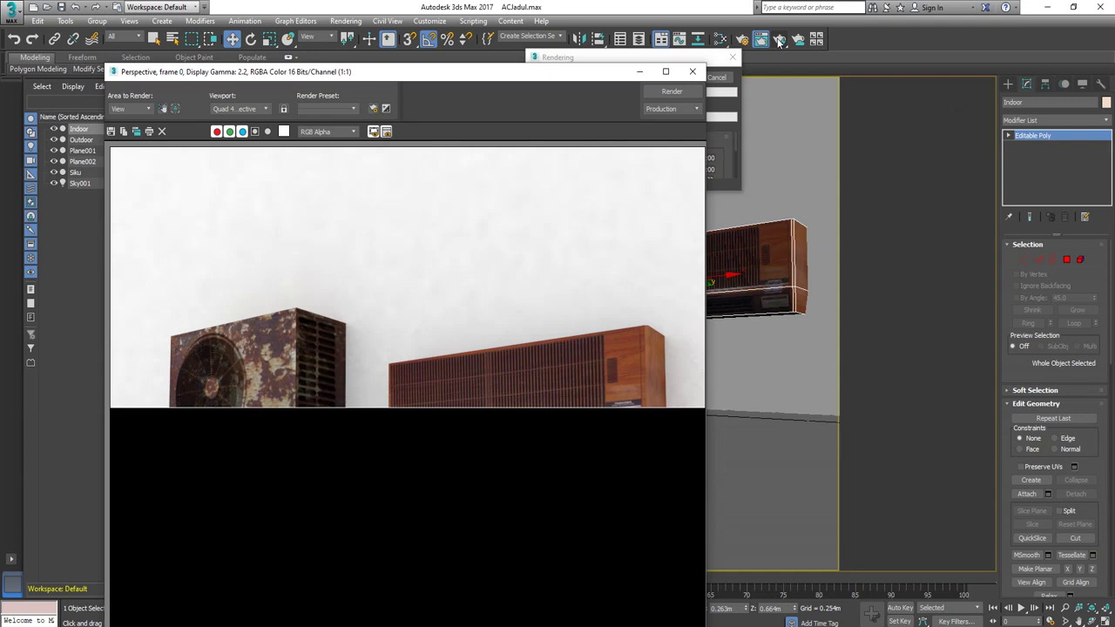
pyautogui.click(693, 71)
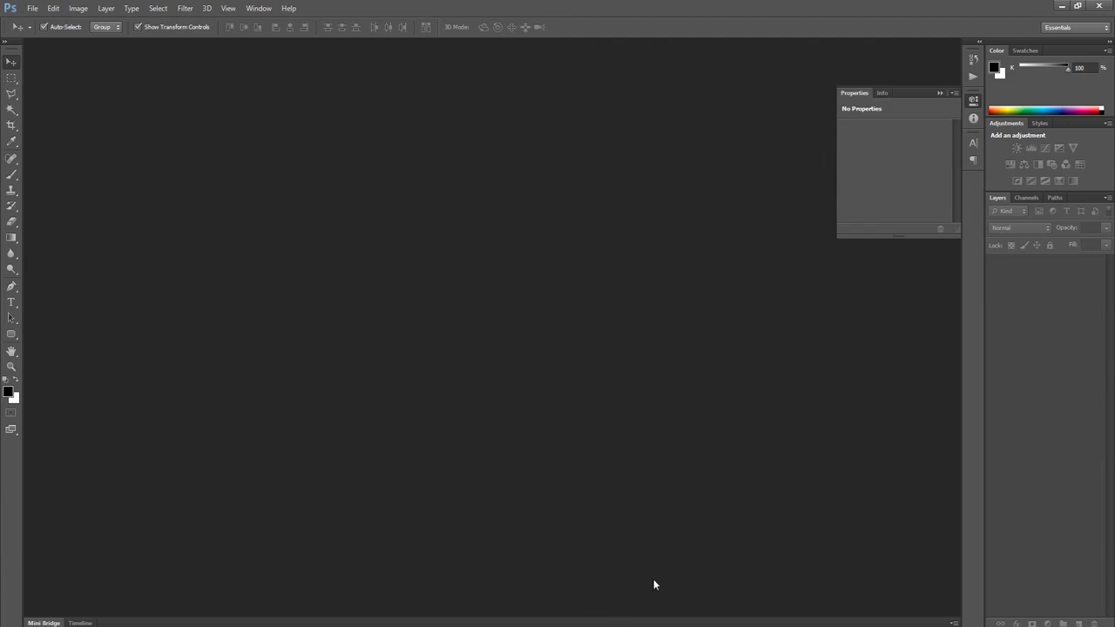
# Open Texture.psd from the Old AC folder in Photoshop, and switch to the rust texture image search in Chrome
pyautogui.hotkey('alt', 'Tab')
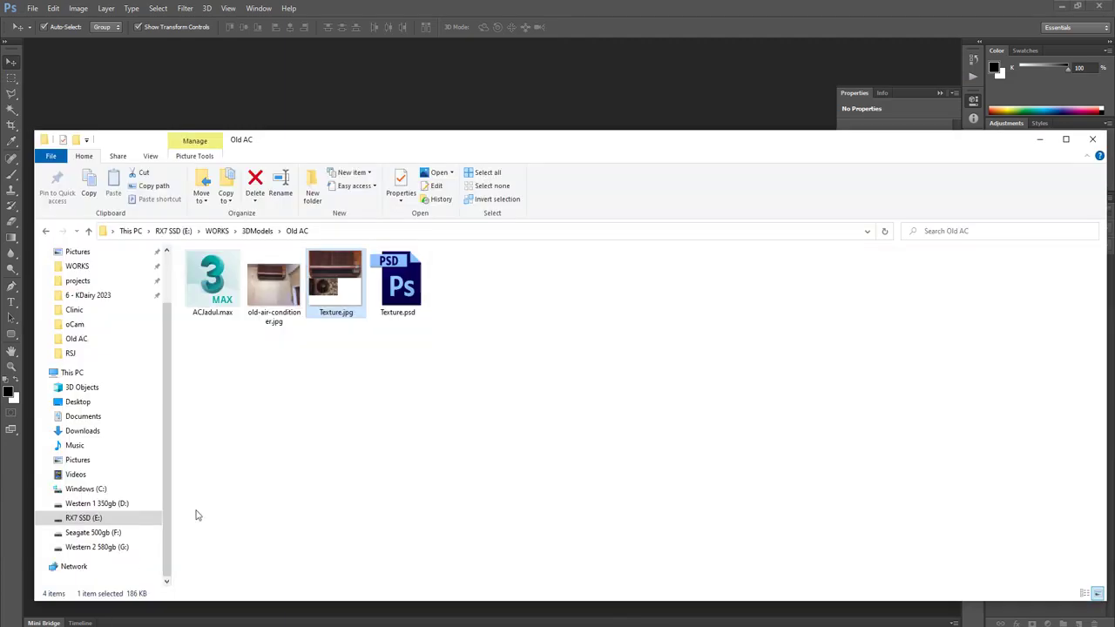
pyautogui.doubleClick(395, 304)
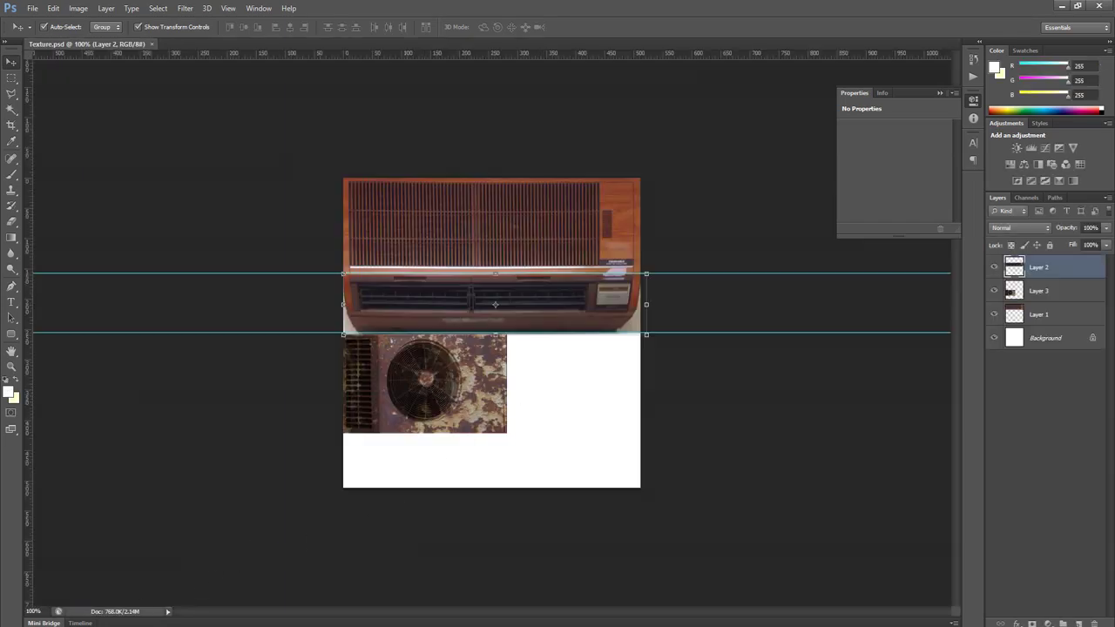
pyautogui.hotkey('alt', 'Tab')
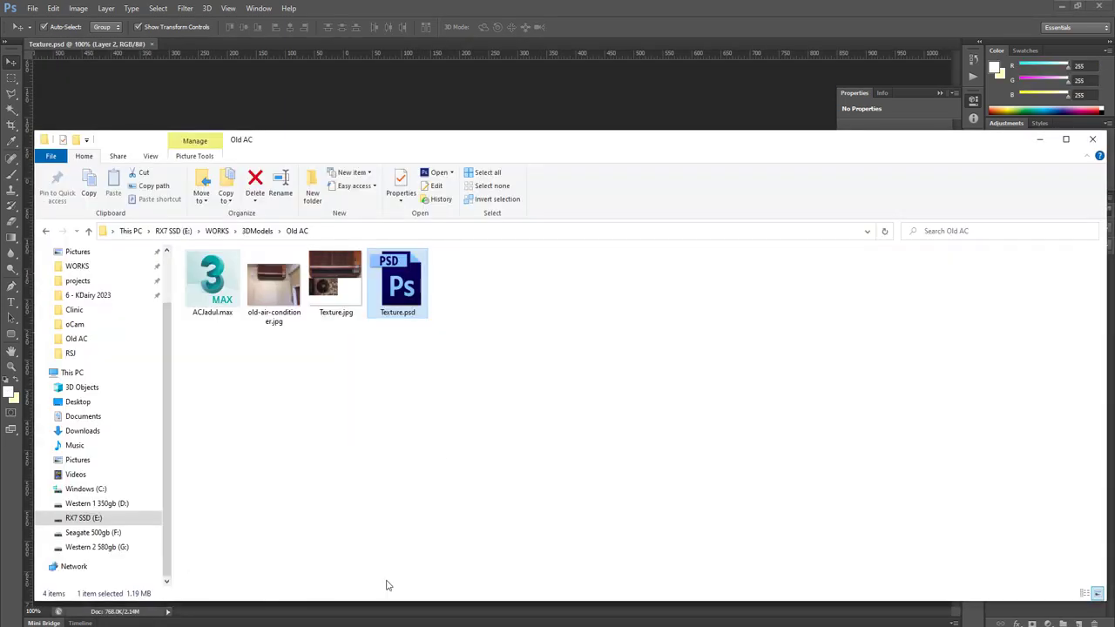
pyautogui.hotkey('alt', 'Tab')
pyautogui.click(76, 11)
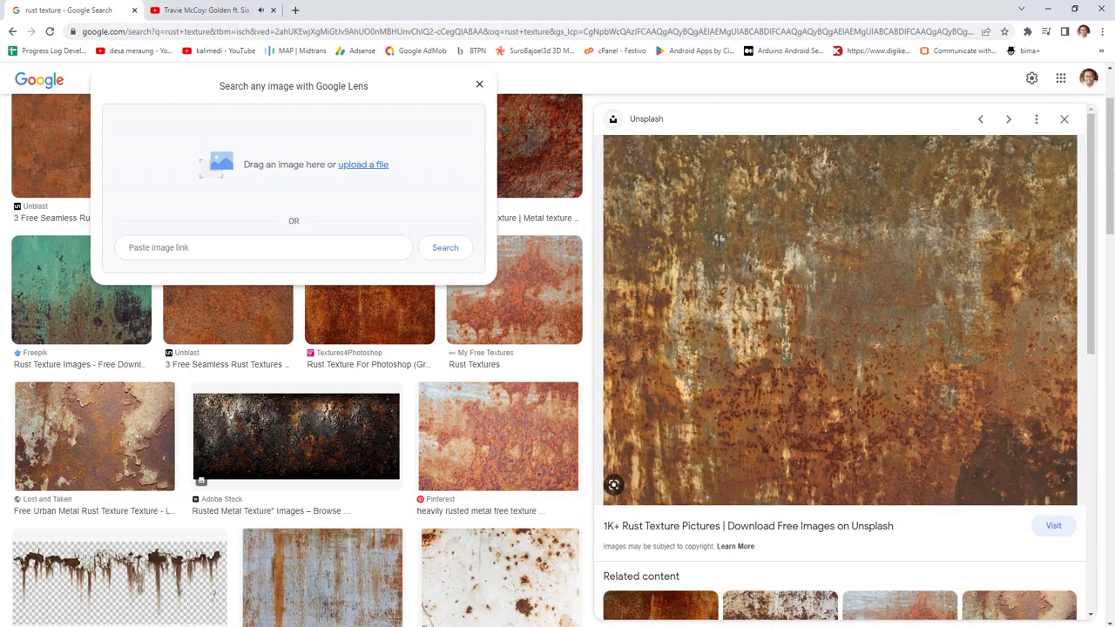
# Paste the copied rust image into Texture.psd in Photoshop and move it to cover most of the canvas
pyautogui.hotkey('alt', 'Tab')
pyautogui.hotkey('ctrl', 'v')
pyautogui.moveTo(502, 401); pyautogui.dragTo(185, 368)
pyautogui.moveTo(467, 401); pyautogui.dragTo(193, 377)
pyautogui.moveTo(468, 361); pyautogui.dragTo(327, 310)
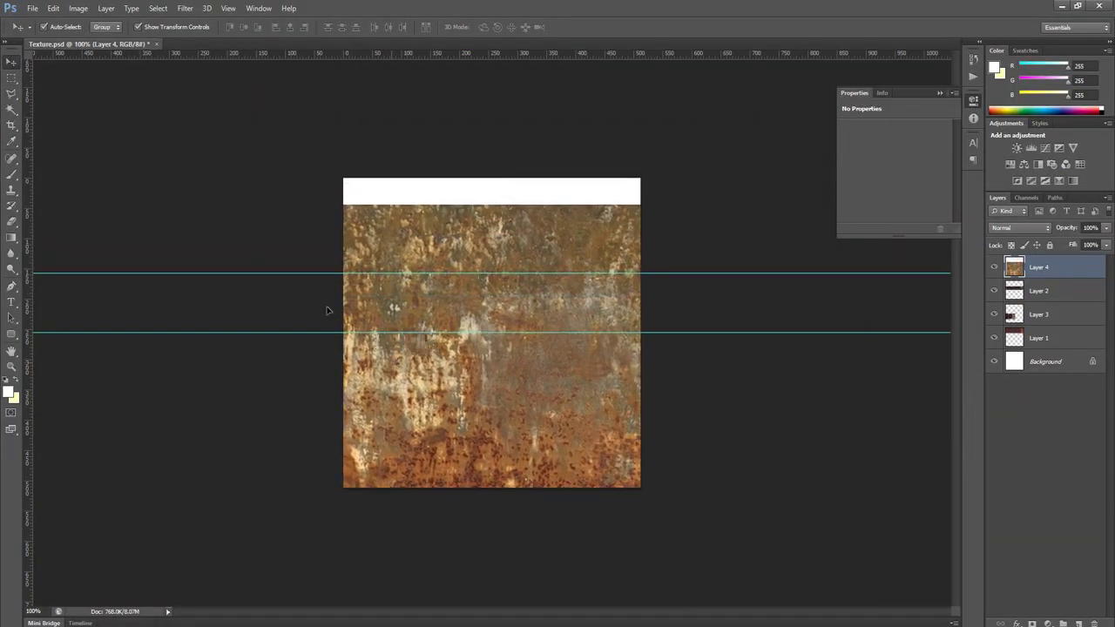
# Copy a rectangular area from the lower part of the rust image to a new layer, and delete the full rust image layer
pyautogui.click(12, 76)
pyautogui.moveTo(417, 475); pyautogui.dragTo(606, 347)
pyautogui.hotkey('ctrl', 'j')
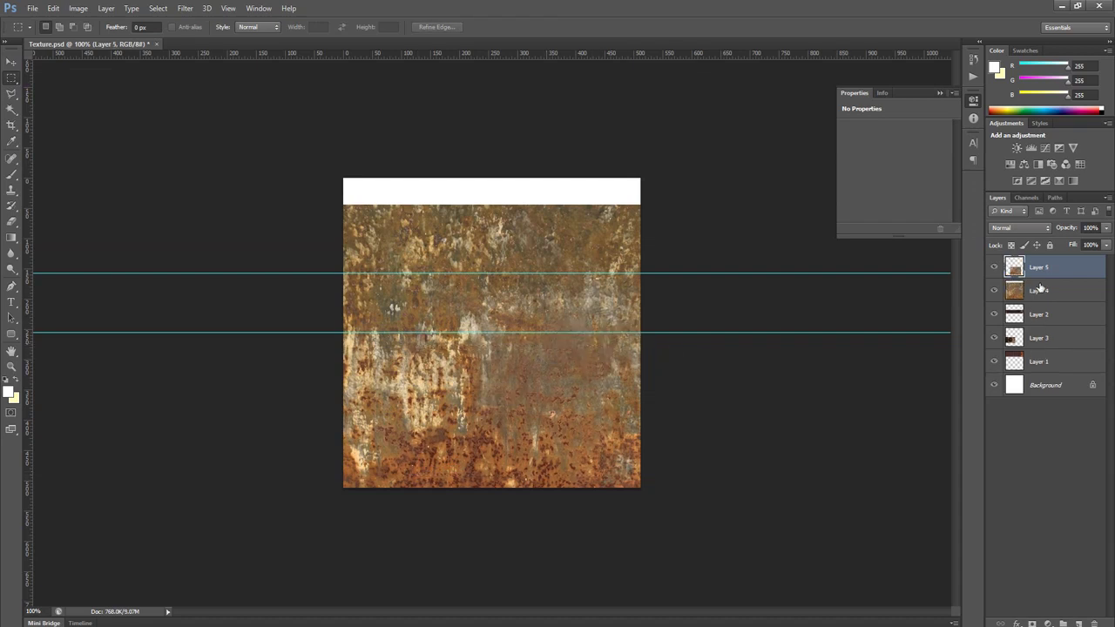
pyautogui.click(1039, 289)
pyautogui.press('Delete')
# Move the rust patch over the indoor unit texture and scale it to the full canvas width, down to the lower guide
pyautogui.press('v')
pyautogui.moveTo(550, 439); pyautogui.dragTo(476, 271)
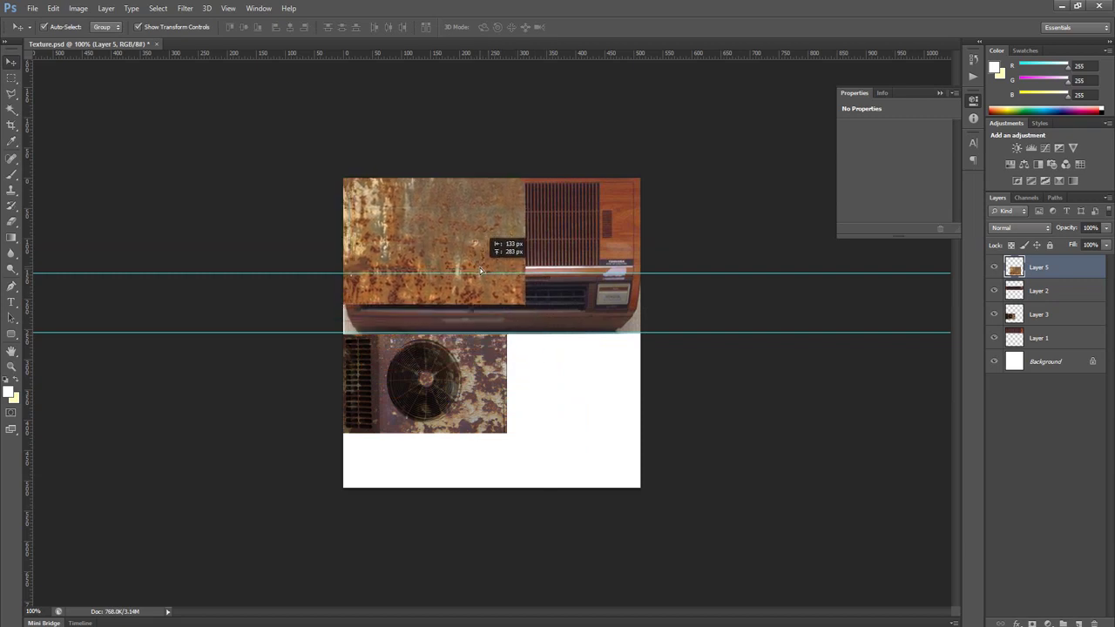
pyautogui.hotkey('ctrl', 't')
pyautogui.moveTo(517, 308); pyautogui.dragTo(640, 333)
pyautogui.press('Return')
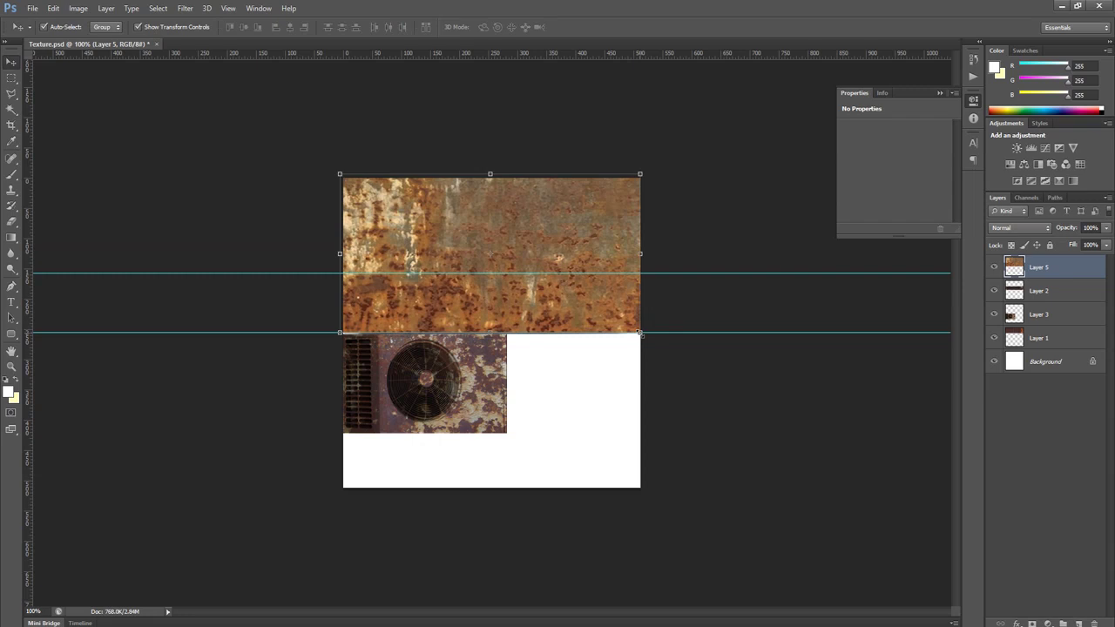
# Set the blend mode of the rust patch layer to Multiply
pyautogui.click(1039, 229)
pyautogui.click(1039, 228)
pyautogui.press('Down')
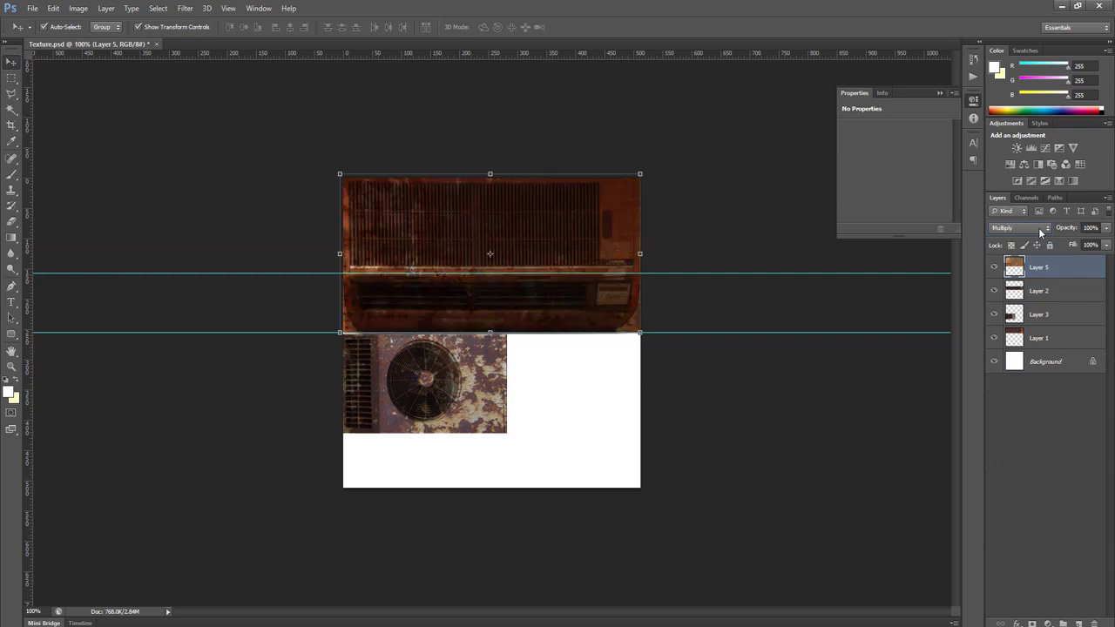
# Save the texture as a JPEG named Texture.jpg in the Old AC folder, replacing the existing file
pyautogui.hotkey('ctrl', 'shift', 's')
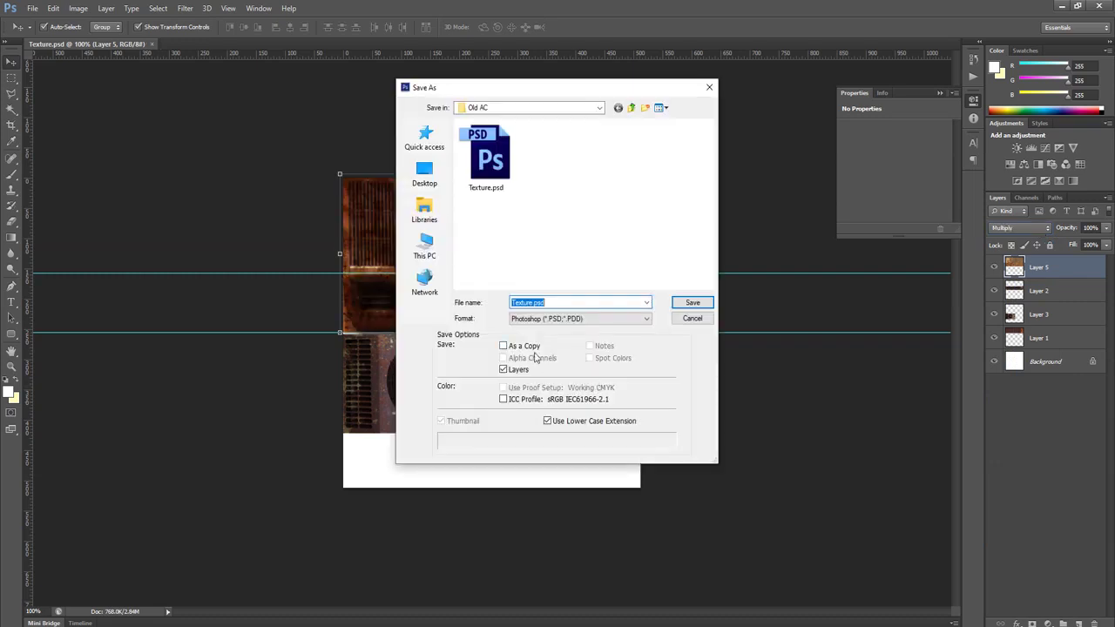
pyautogui.click(566, 318)
pyautogui.click(529, 400)
pyautogui.press('Return')
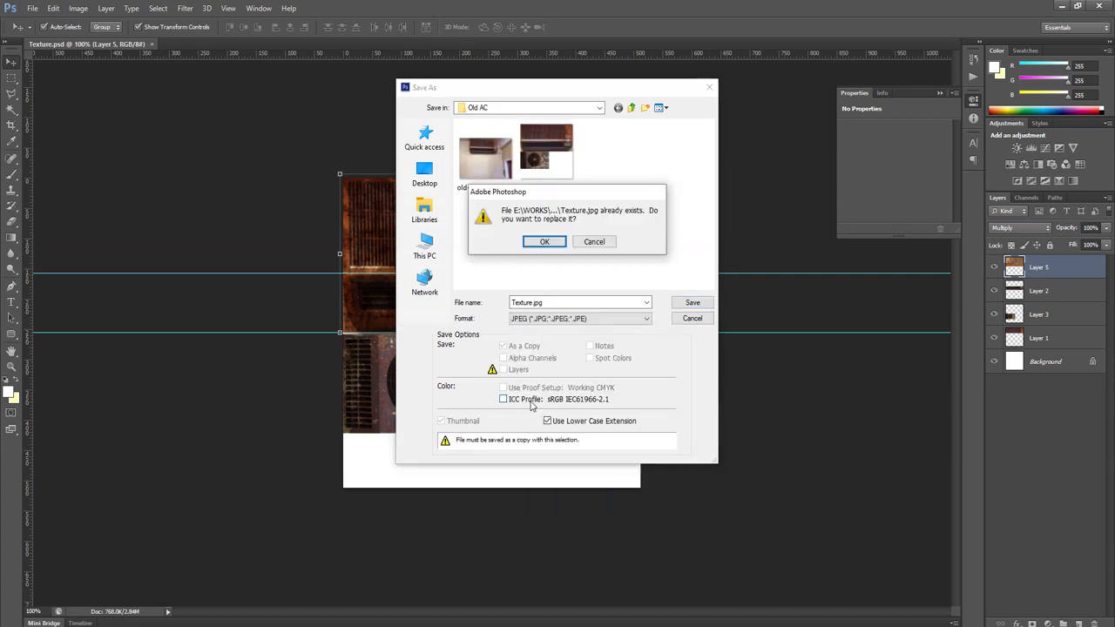
pyautogui.press('Return')
pyautogui.press('Return')
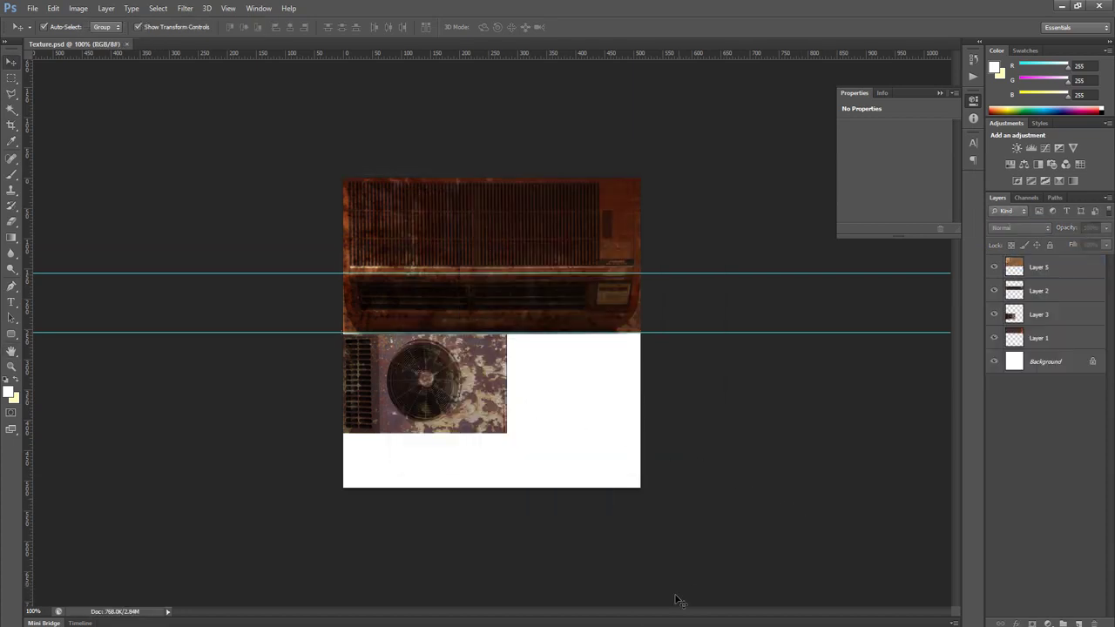
# Switch to 3ds Max and render the perspective view with the updated rust texture
pyautogui.click(582, 624)
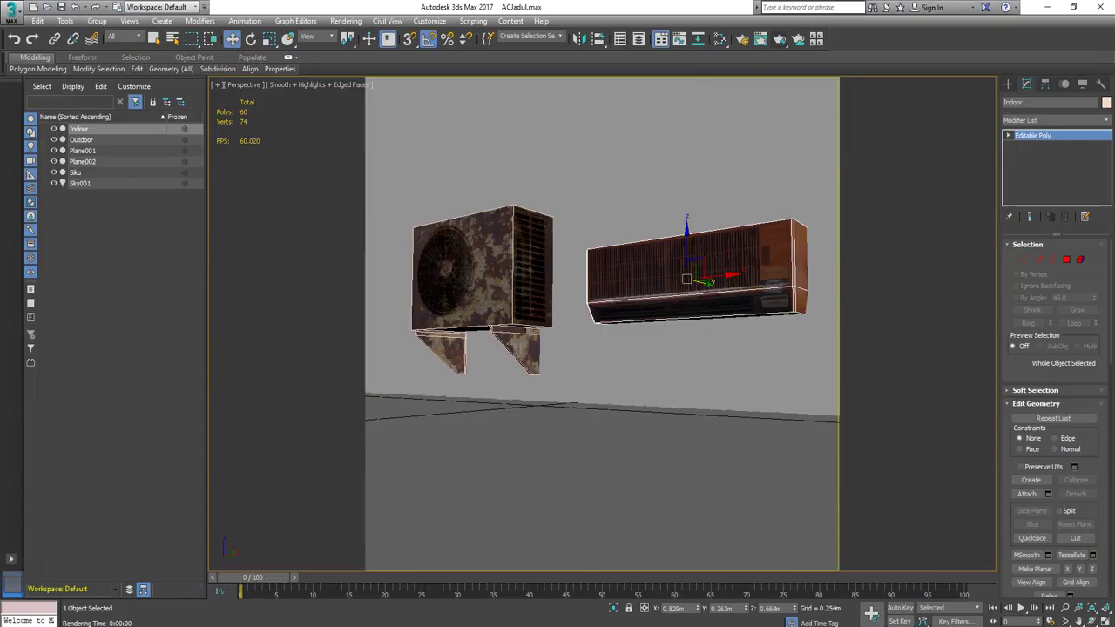
pyautogui.click(781, 39)
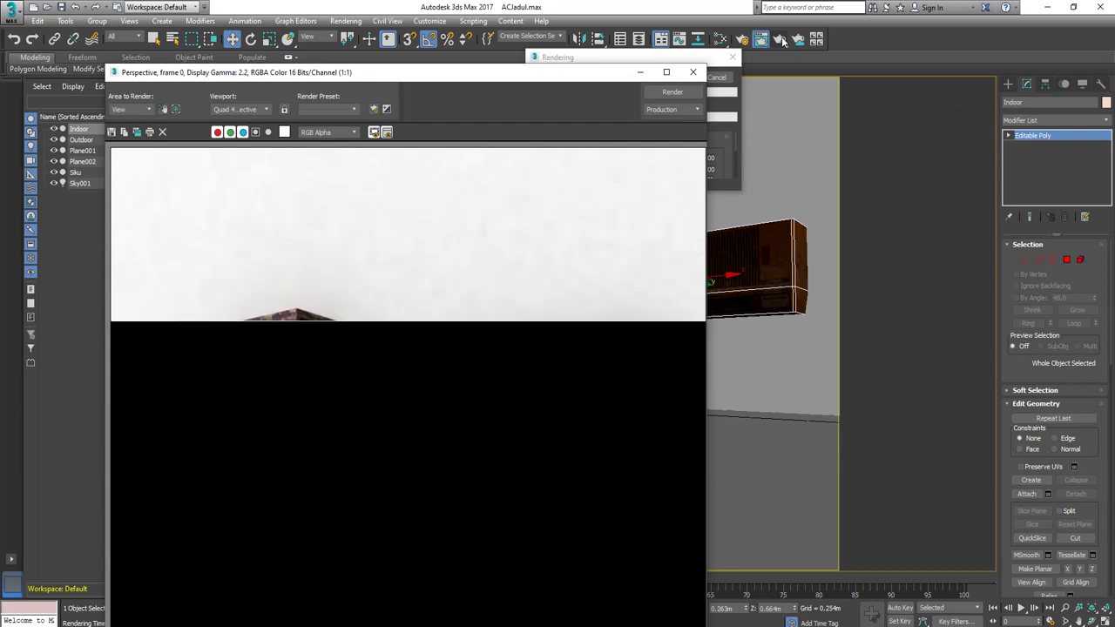
pyautogui.moveTo(514, 82); pyautogui.dragTo(496, 26)
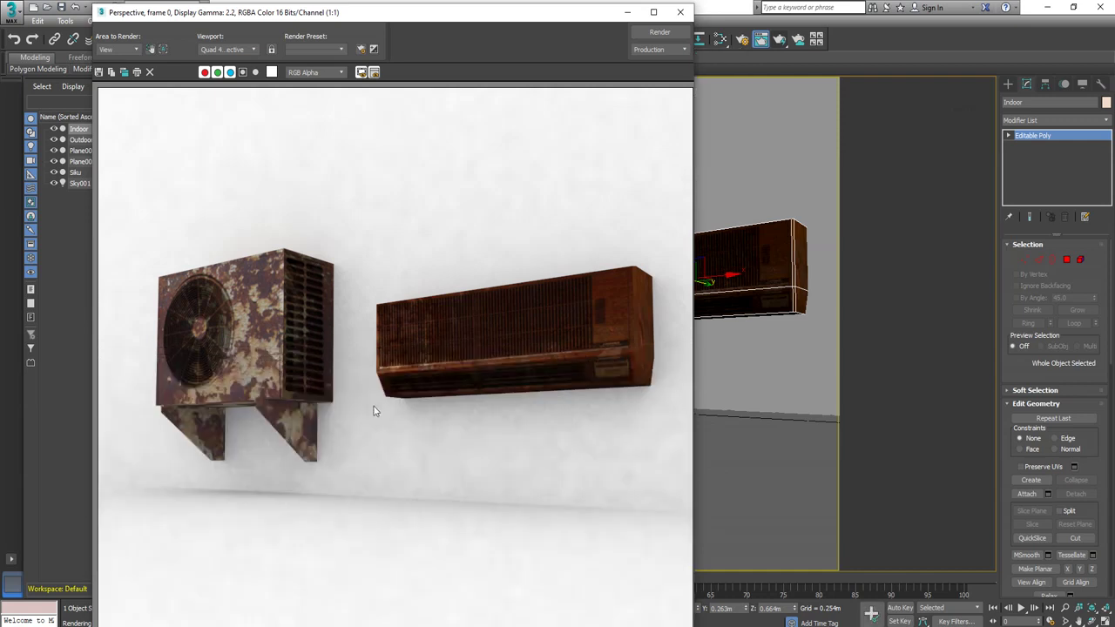
# Save the rendered image as Render1.jpg in the Old AC folder, and close the rendered frame
pyautogui.click(120, 623)
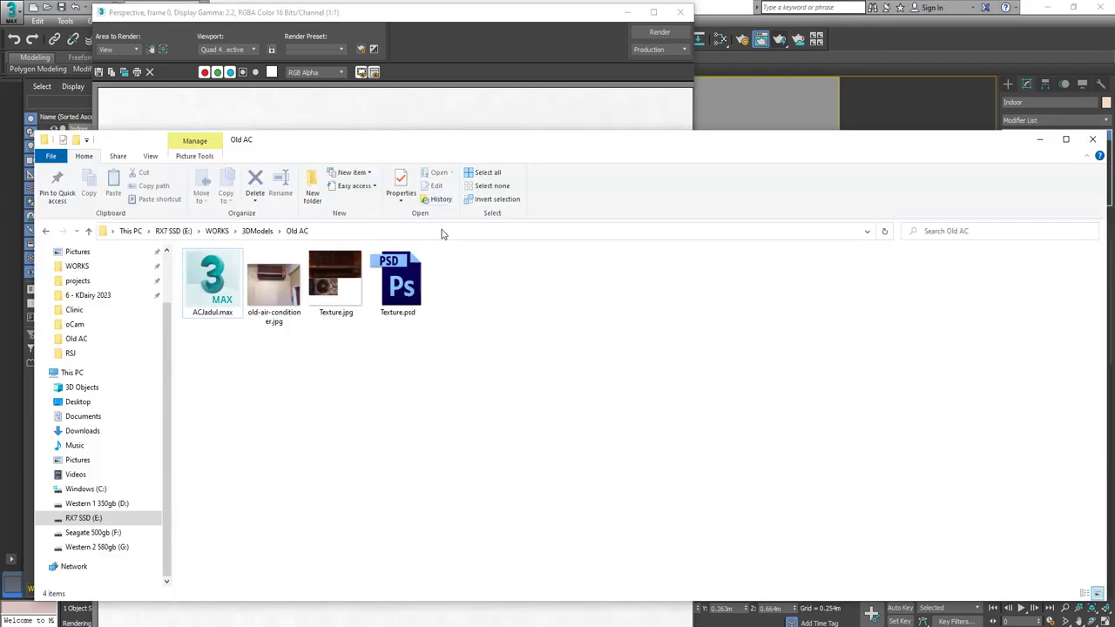
pyautogui.click(442, 232)
pyautogui.hotkey('ctrl', 'c')
pyautogui.click(99, 71)
pyautogui.hotkey('ctrl', 'v')
pyautogui.write('Re')
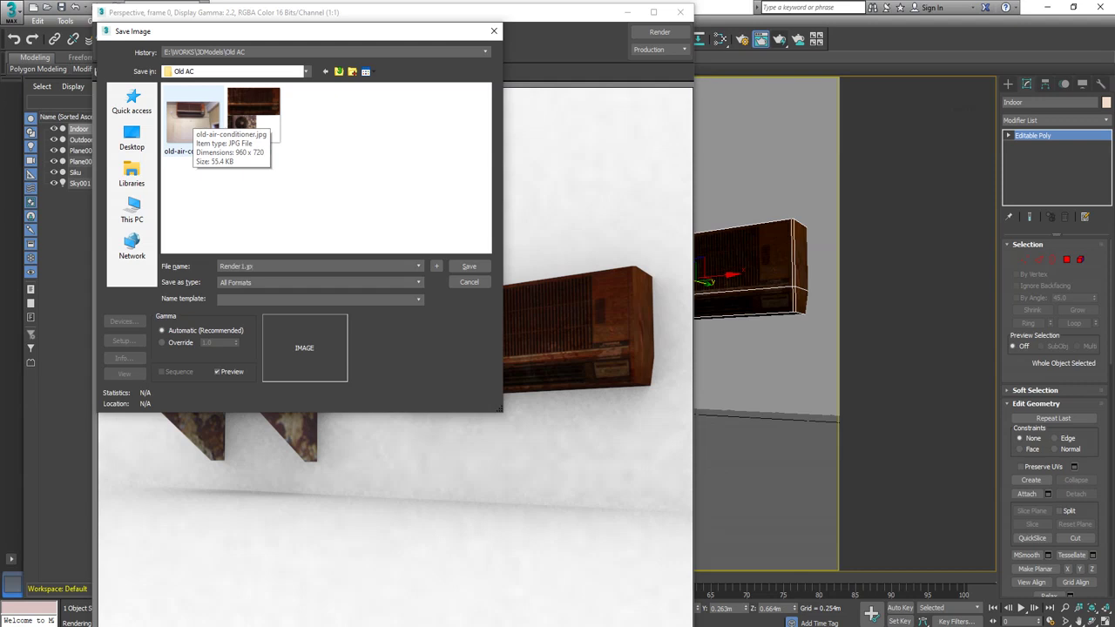
pyautogui.press('Return')
pyautogui.press('Return')
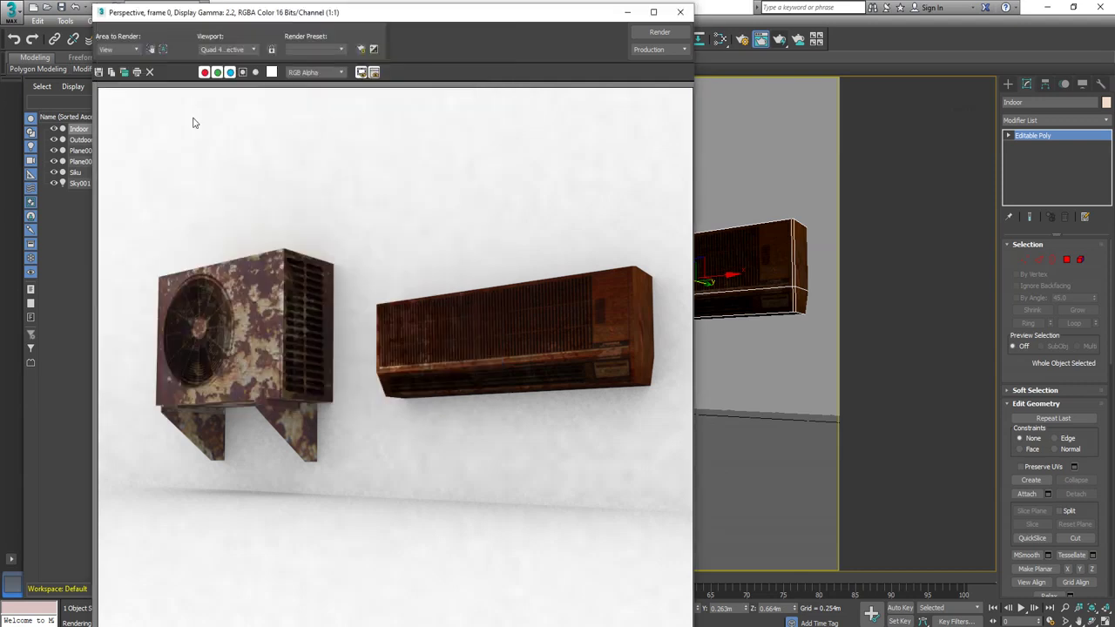
pyautogui.click(679, 12)
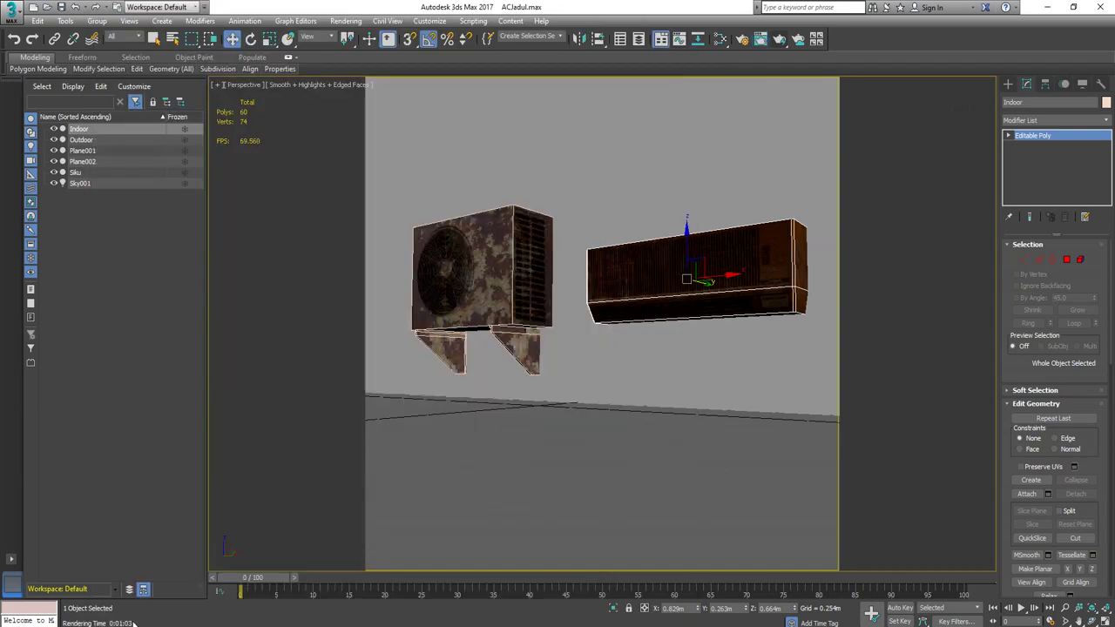
# Open Render1.jpg from the Old AC folder to examine the saved render, and close the image viewer
pyautogui.click(133, 624)
pyautogui.click(324, 296)
pyautogui.doubleClick(324, 297)
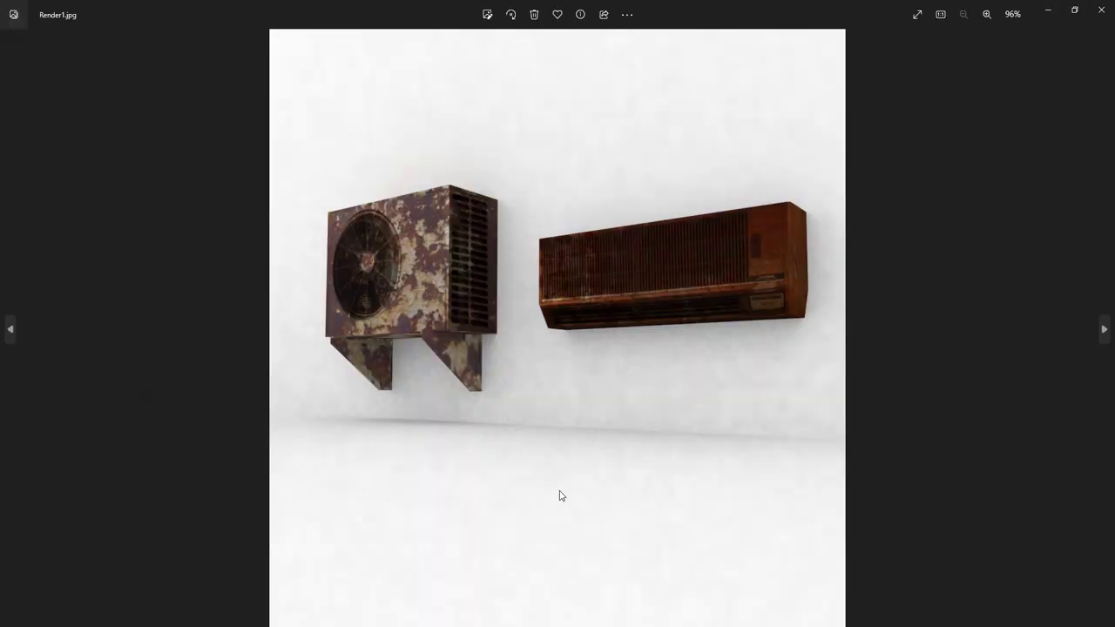
pyautogui.click(1102, 12)
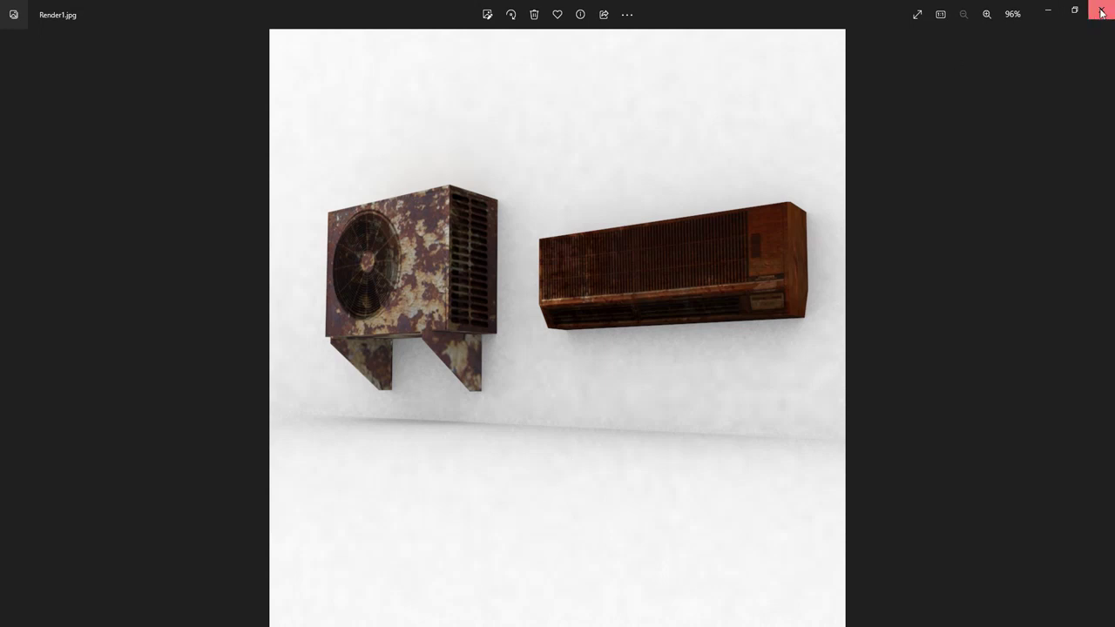